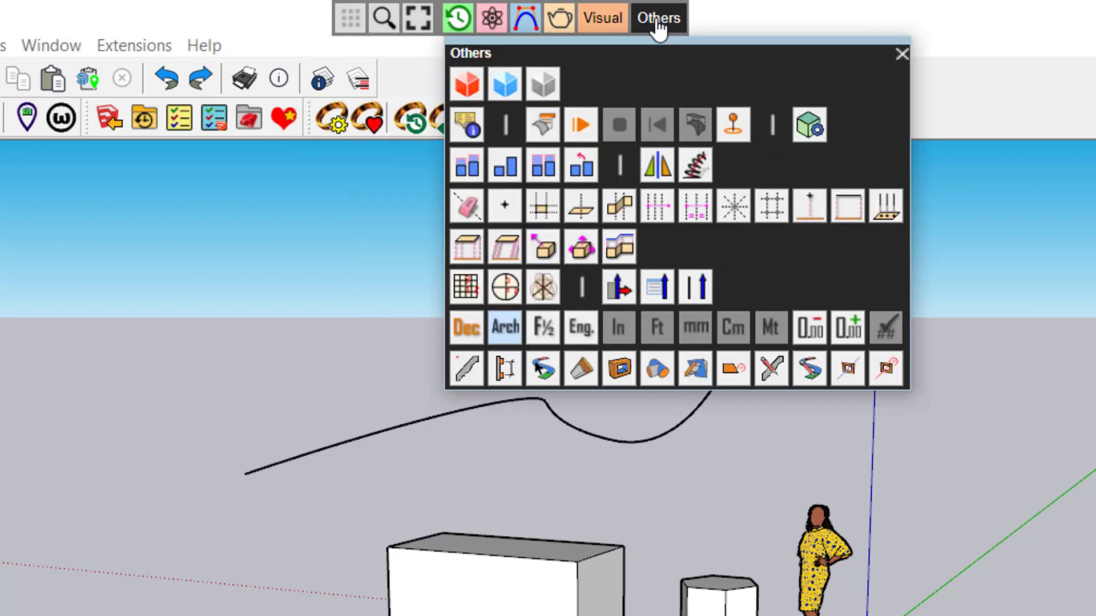
Look through the commands in the VRay, Design and Others toolbar palettes.
mouse_move(565, 33)
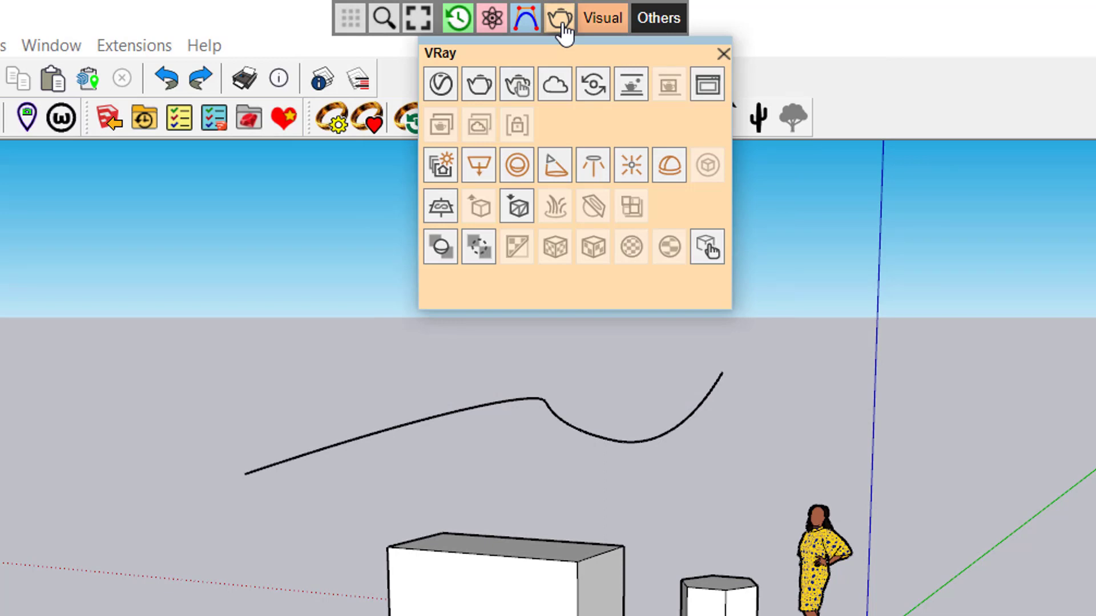
mouse_move(495, 34)
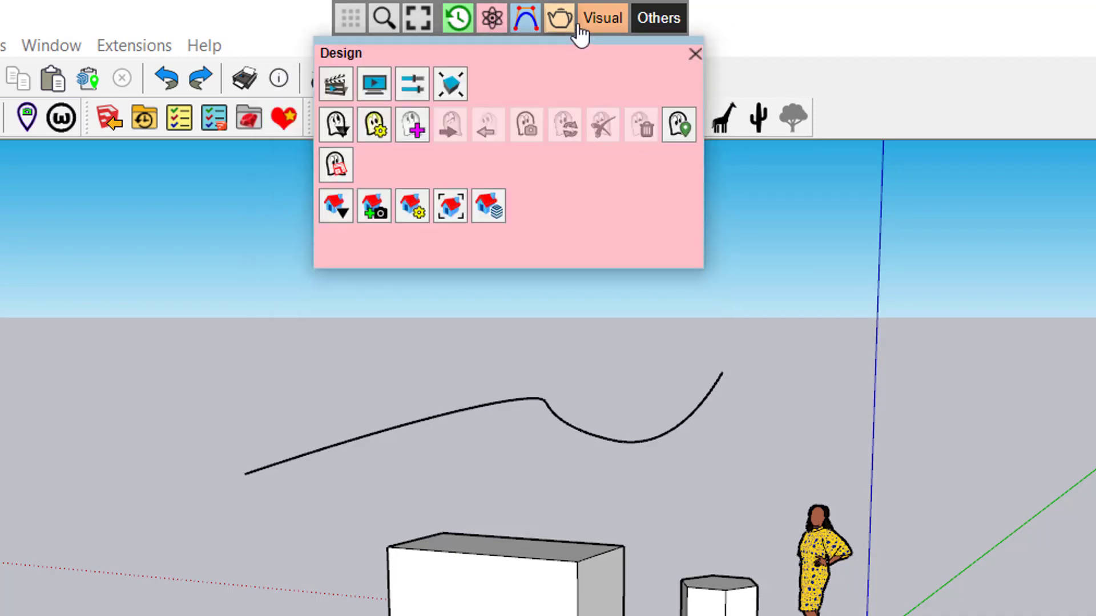
mouse_move(641, 22)
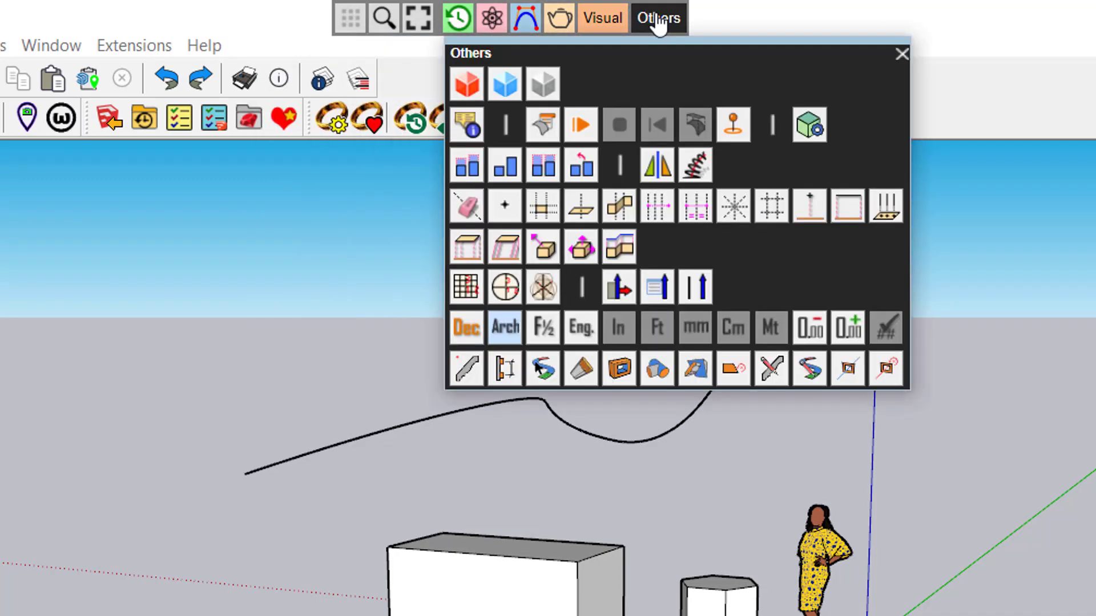
left_click(1062, 222)
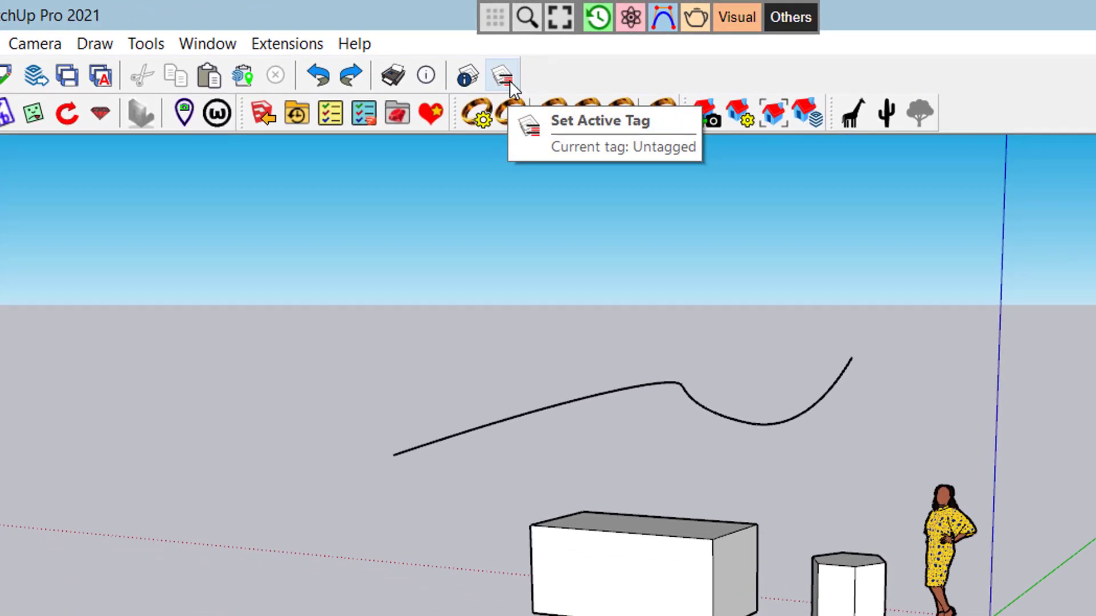
Examine the choices for setting the active tag, including Tag Folder2, Tag Folder3, Tag Folder1 and its nested Folder 6.
left_click(502, 77)
mouse_move(647, 166)
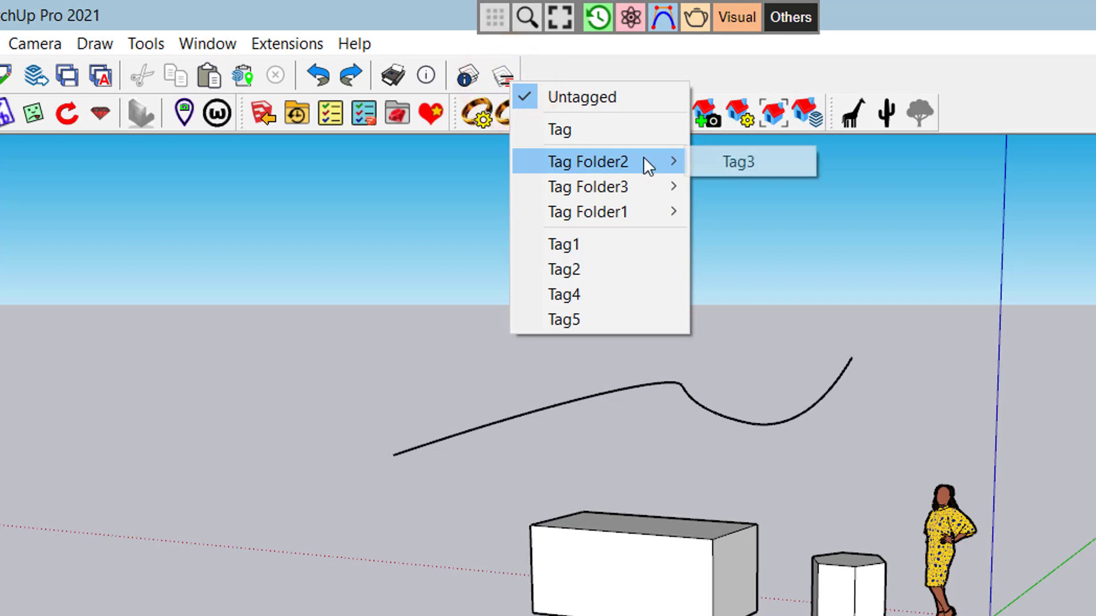
mouse_move(678, 186)
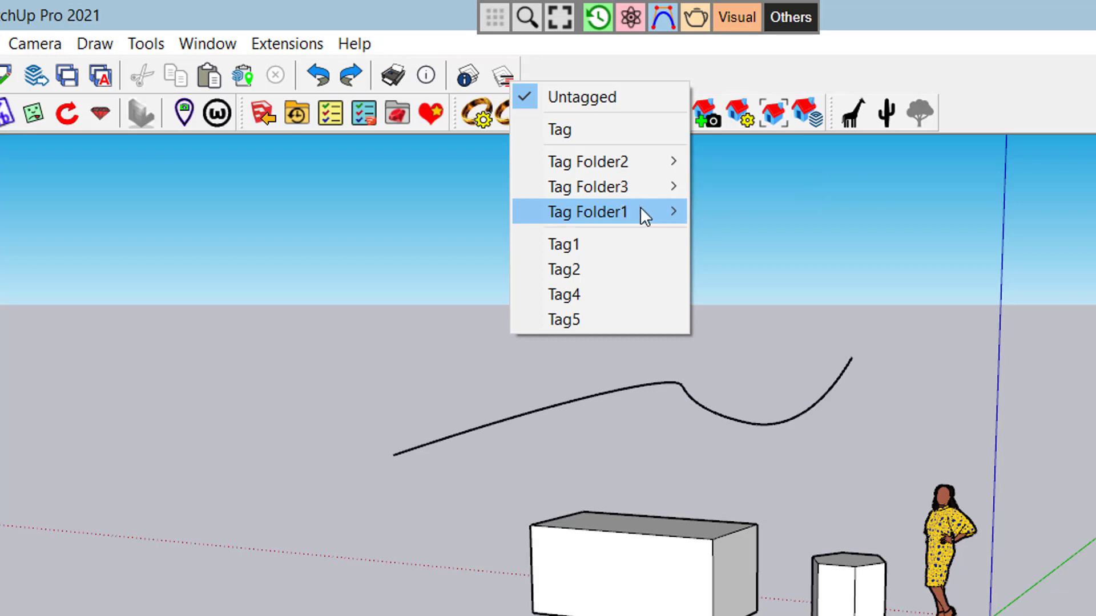
mouse_move(641, 210)
mouse_move(807, 212)
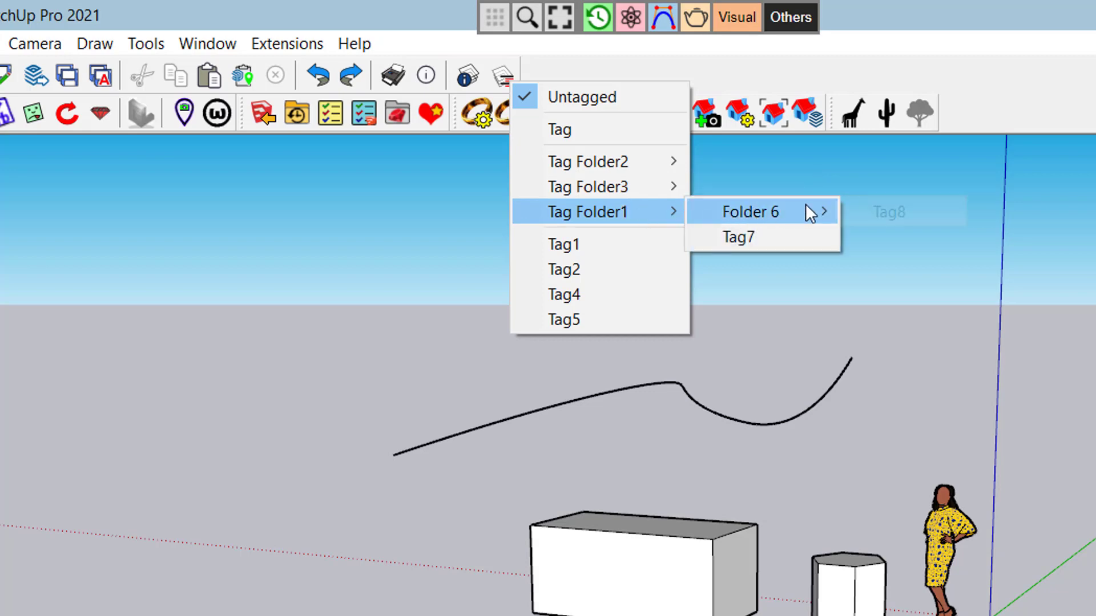
left_click(982, 288)
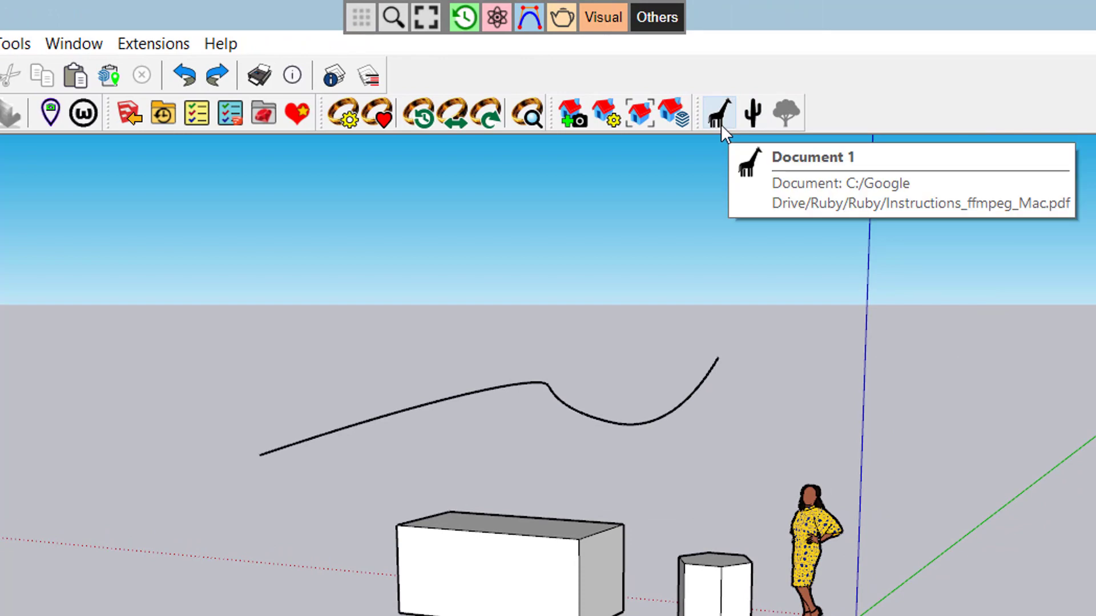
View Instructions_ffmpeg_Mac.pdf and the Cliparts folder through their custom shortcuts, returning to SketchUp each time.
left_click(721, 124)
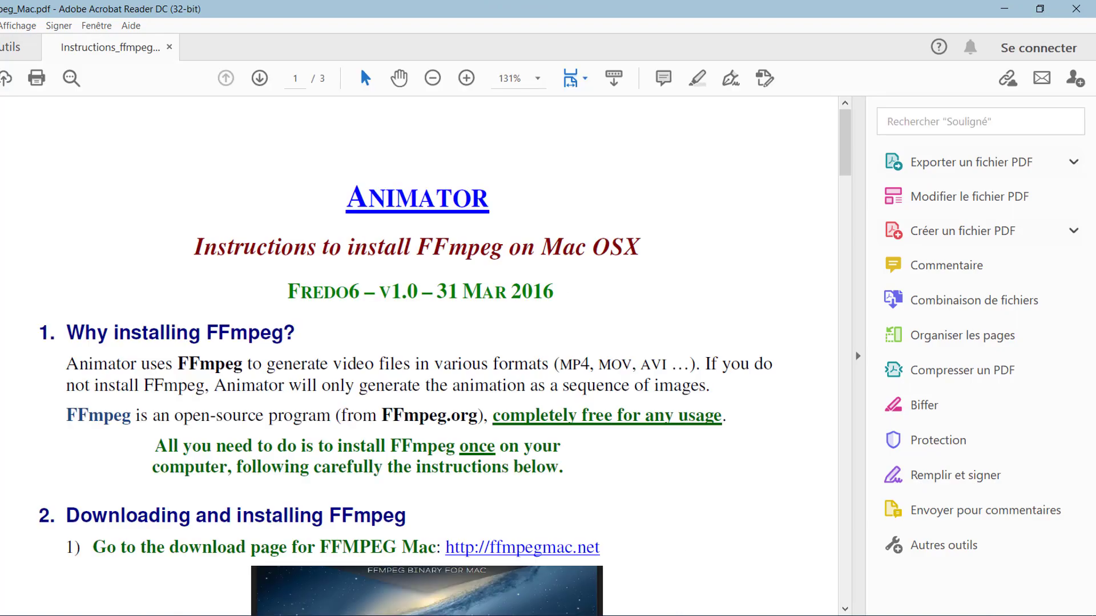
key("alt+Tab")
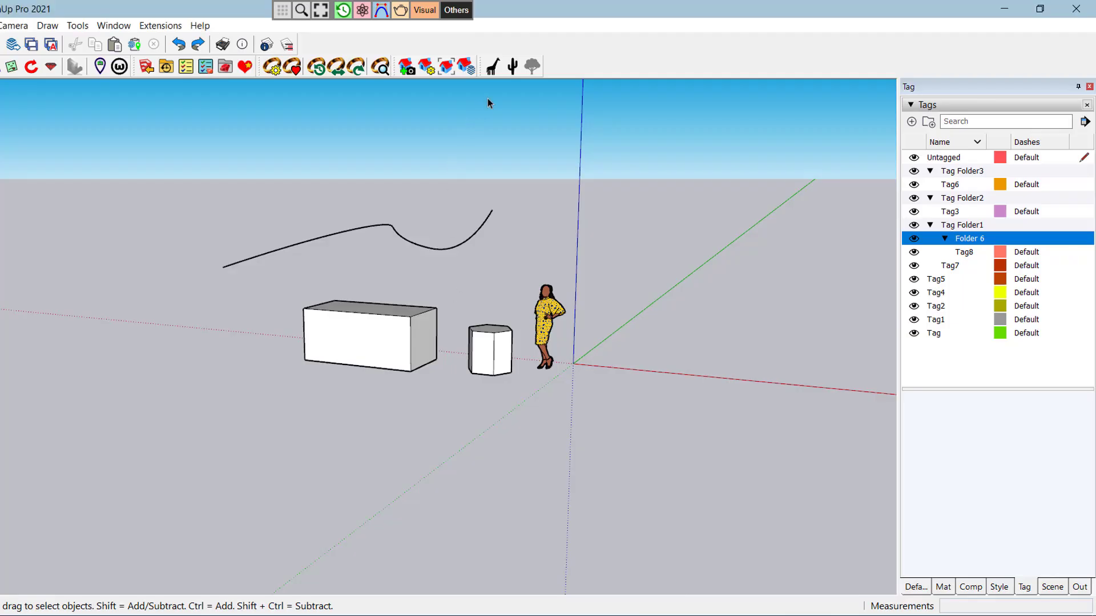
left_click(513, 68)
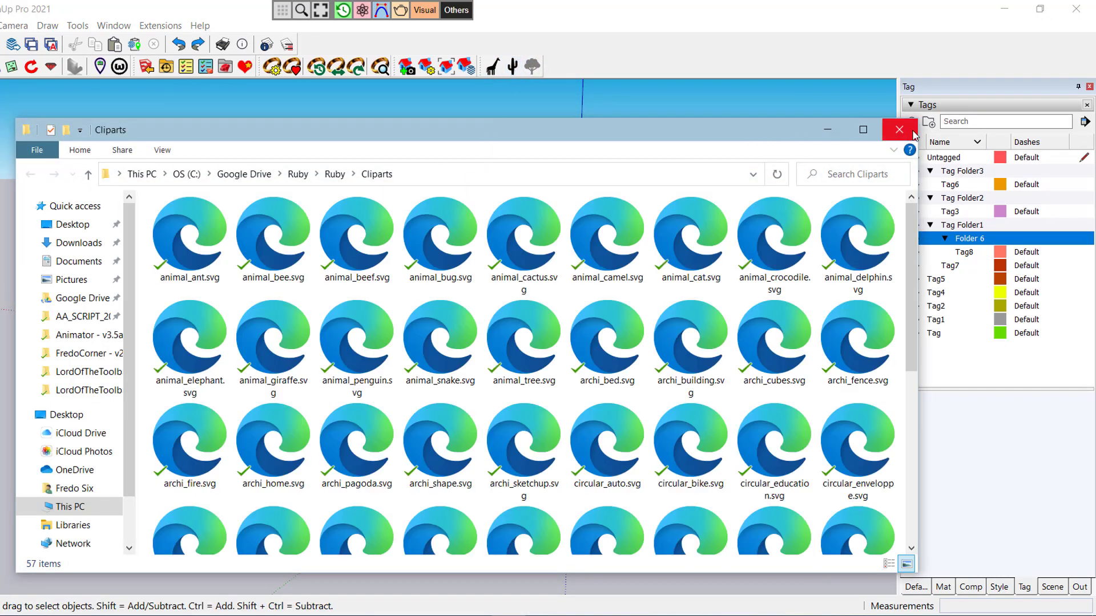
left_click(909, 135)
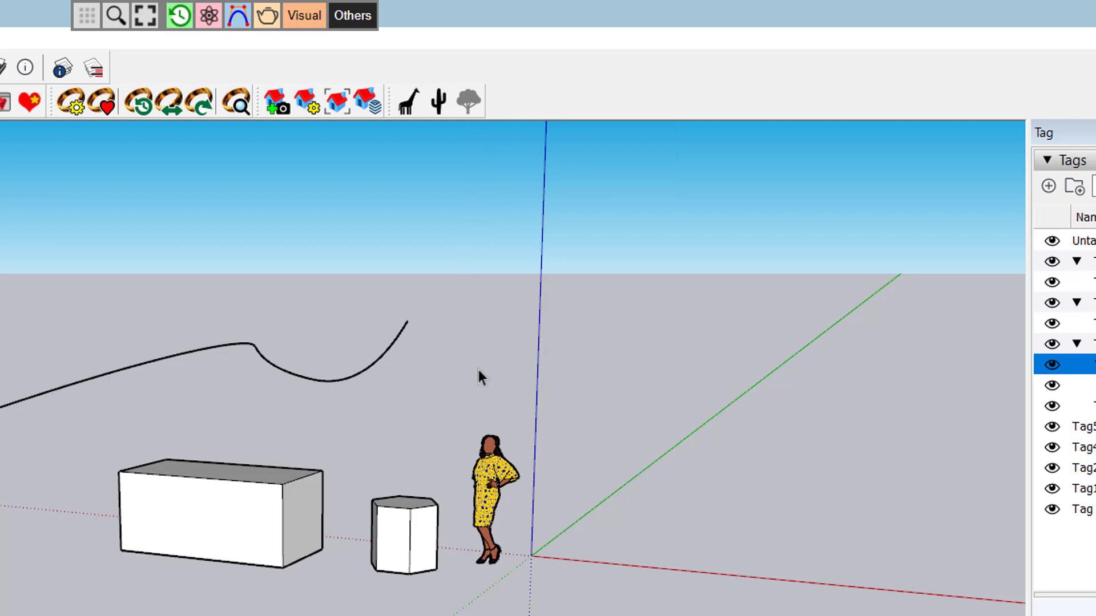
Explode the standing woman figure with the custom tree command and clear the selection.
left_click(488, 469)
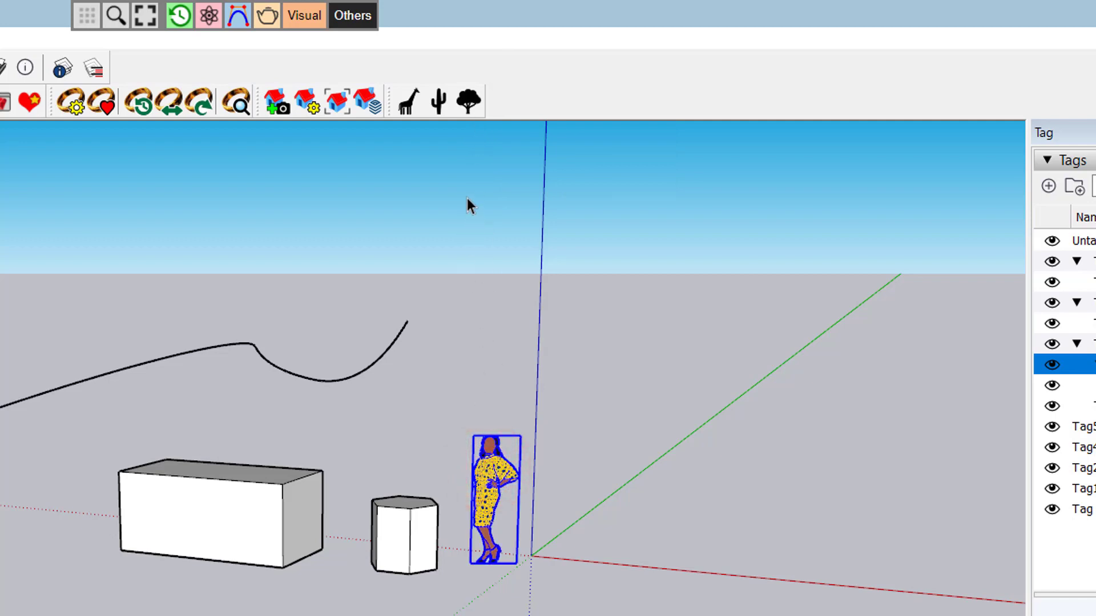
left_click(477, 108)
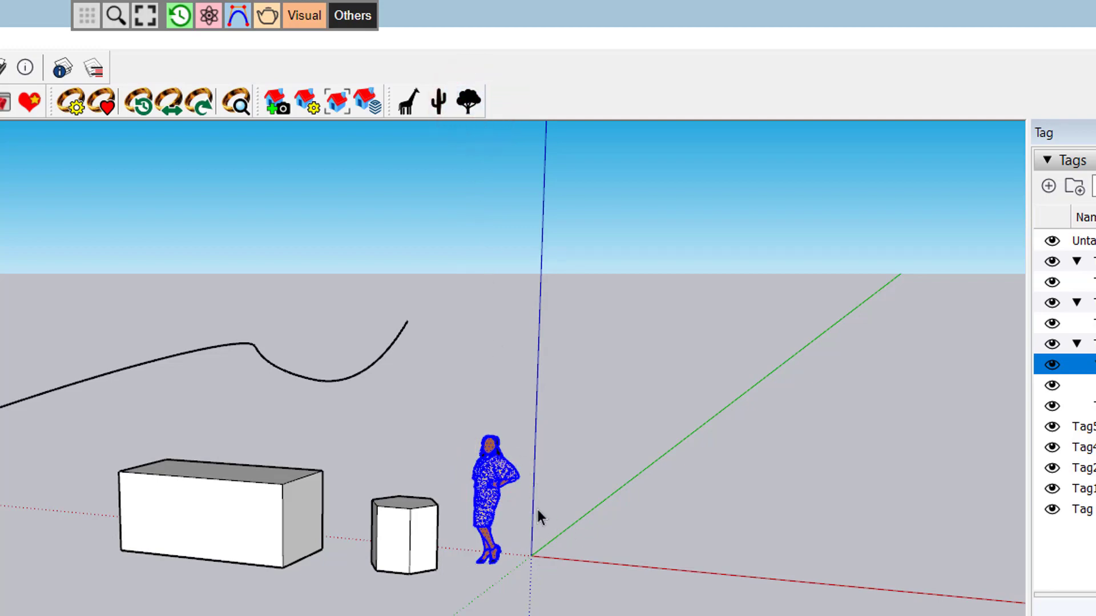
left_click(591, 409)
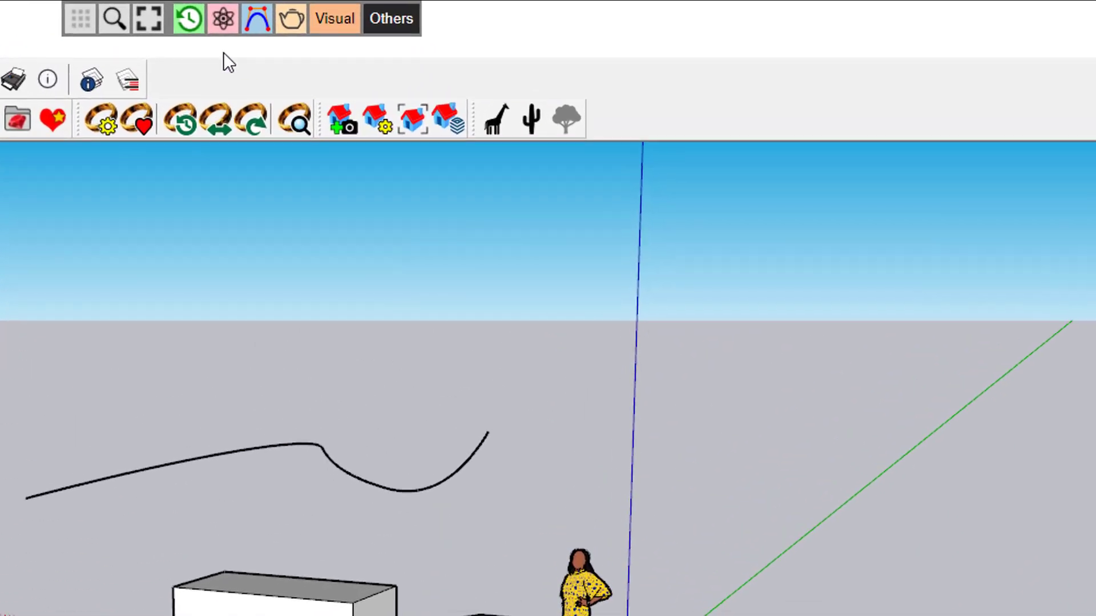
Examine the commands offered in the Design, Splines, VRay, Visual and Others toolbar palettes.
left_click(394, 34)
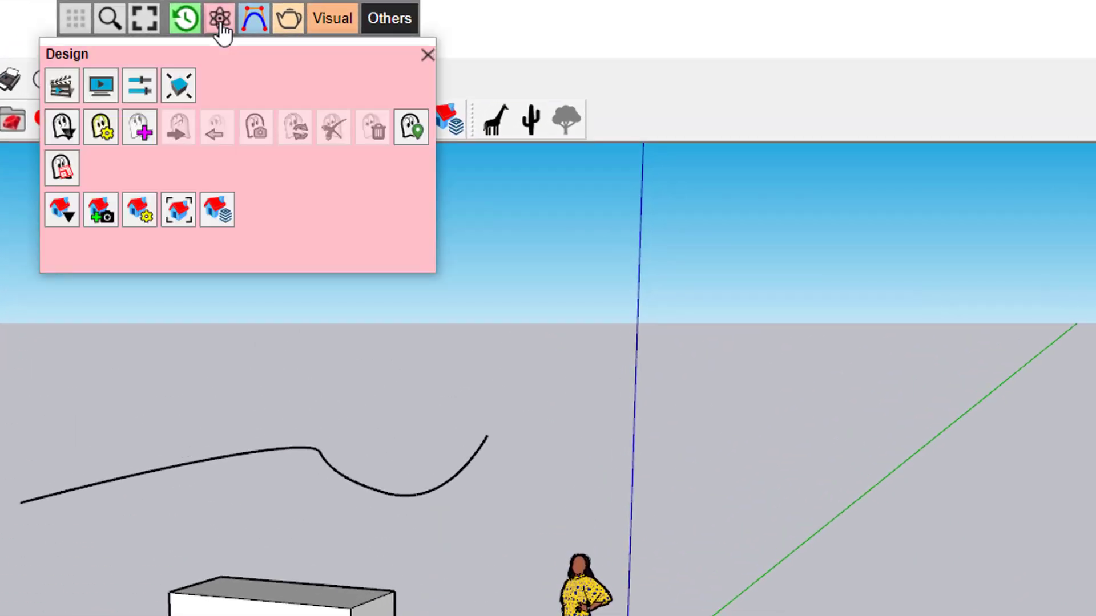
left_click(254, 24)
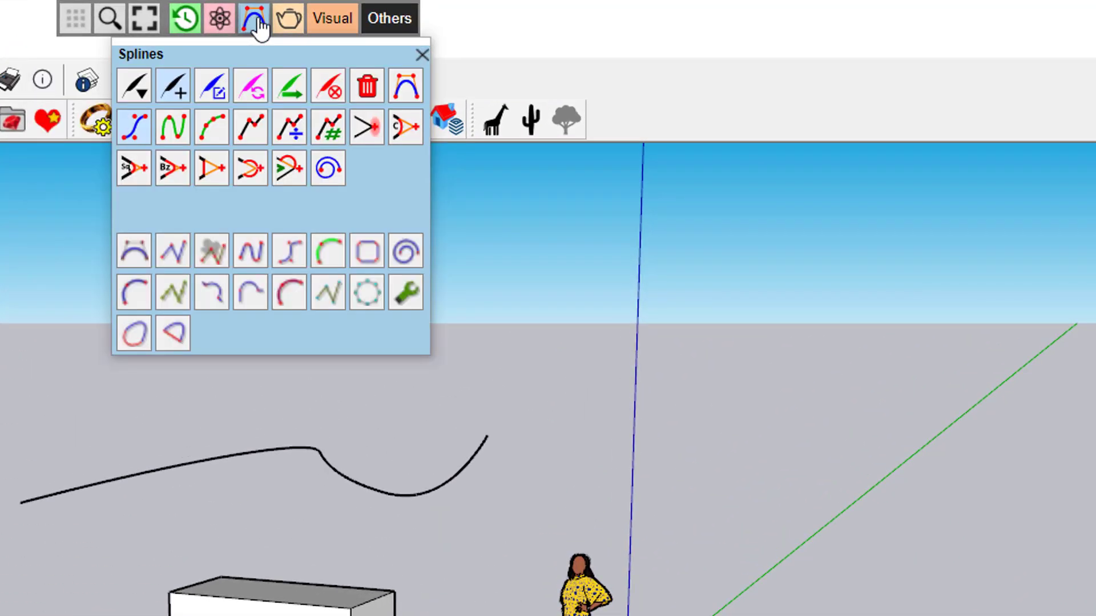
left_click(289, 25)
left_click(336, 23)
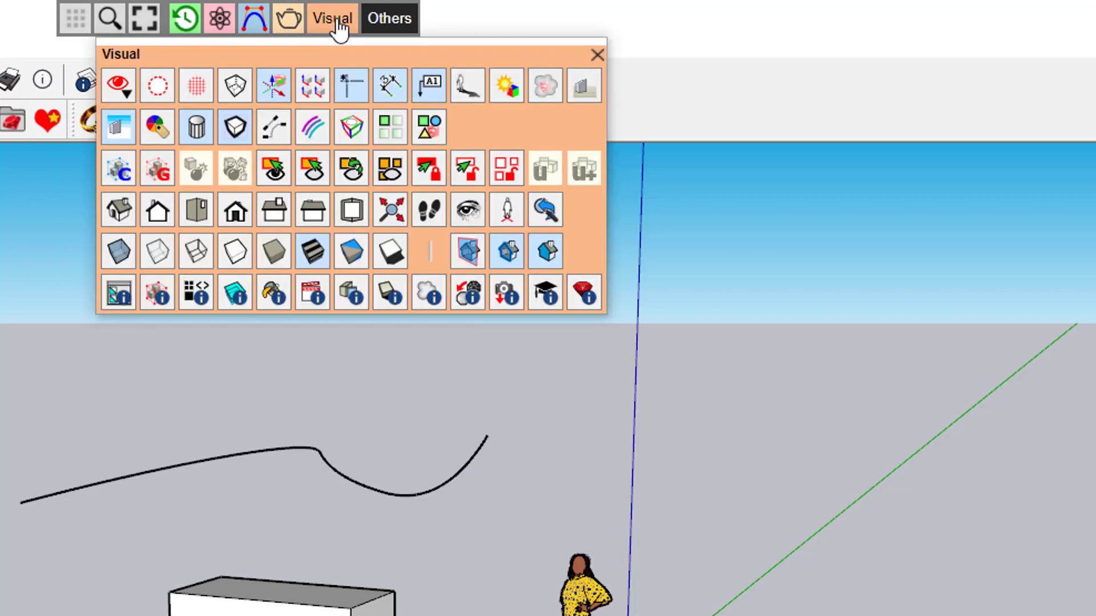
left_click(399, 24)
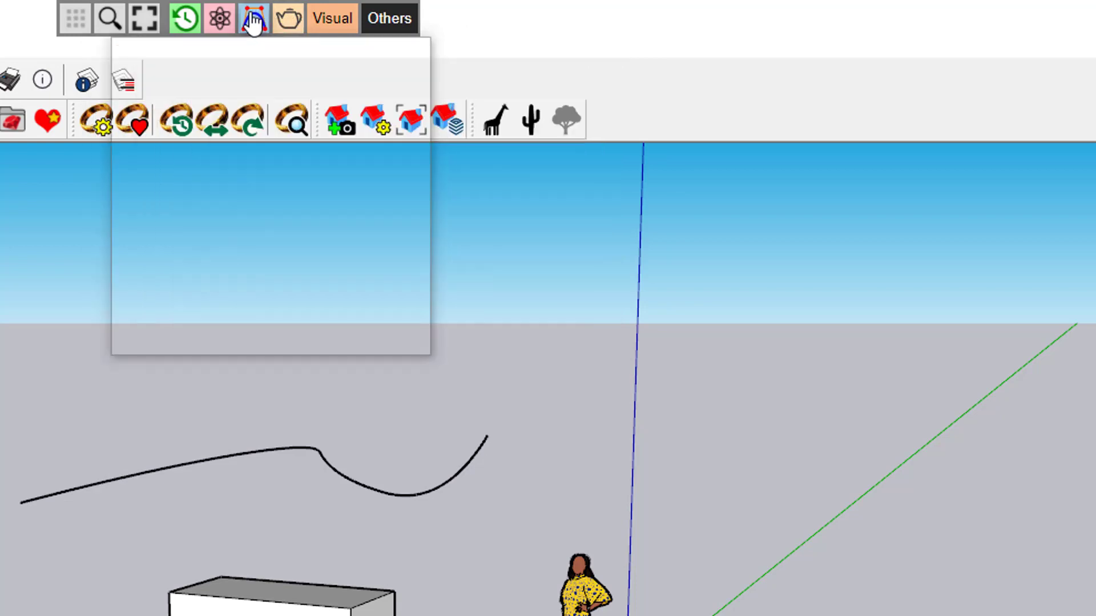
mouse_move(223, 24)
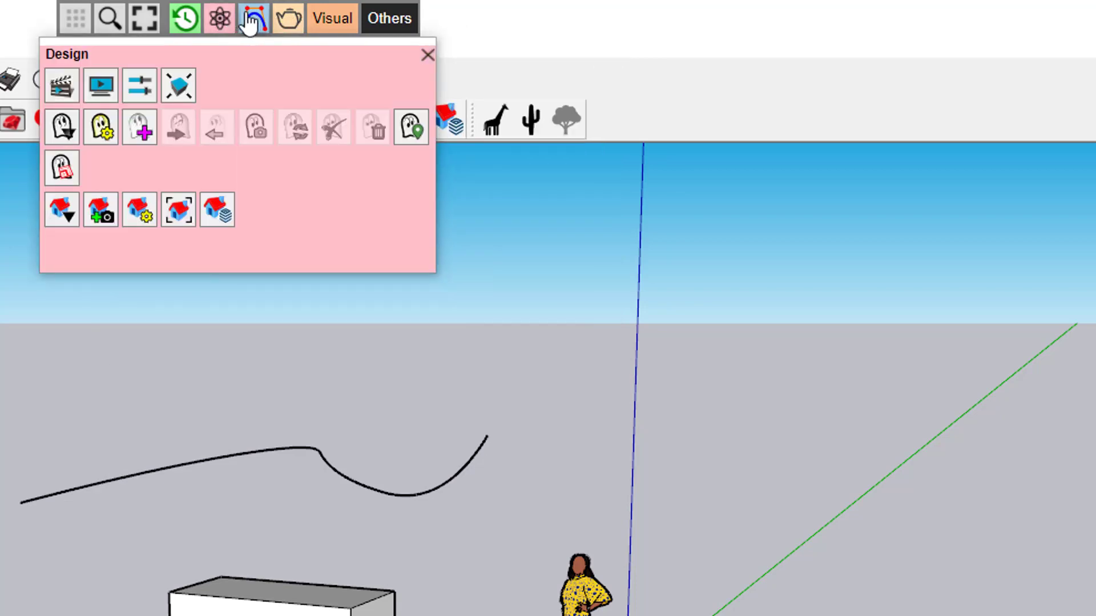
mouse_move(346, 26)
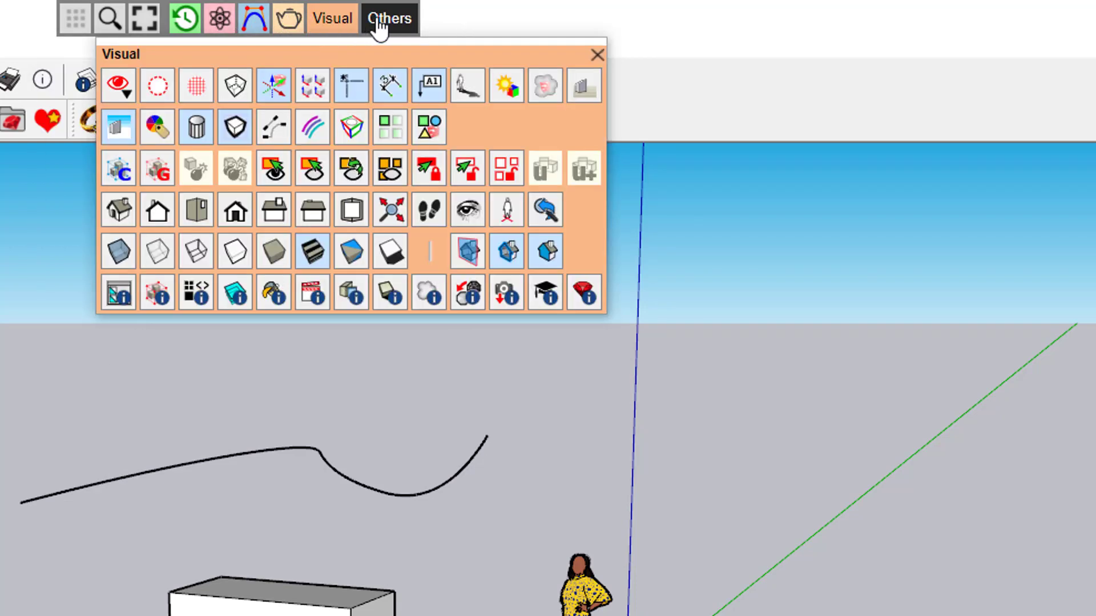
mouse_move(394, 26)
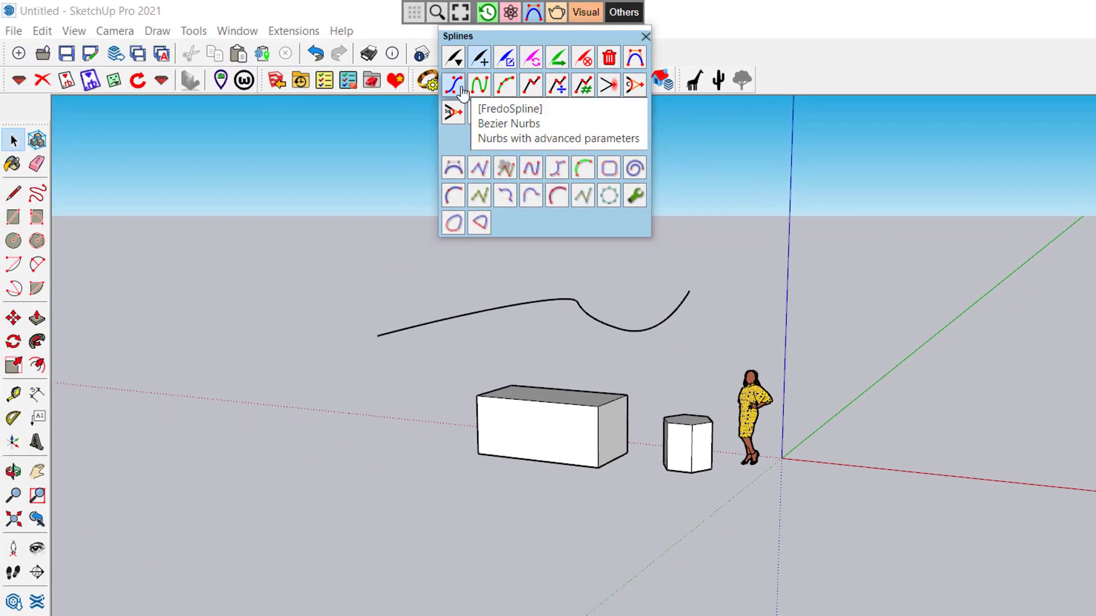
Draw a three-point Bezier Nurbs curve above the existing curve, exit the spline tool and deselect it.
left_click(462, 90)
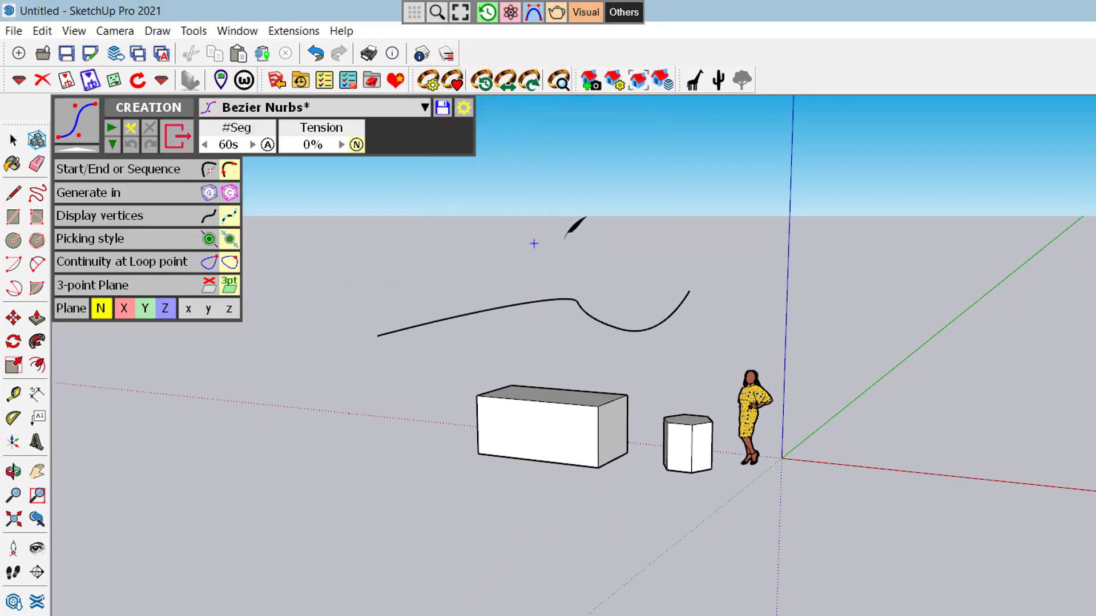
left_click(464, 263)
left_click(607, 233)
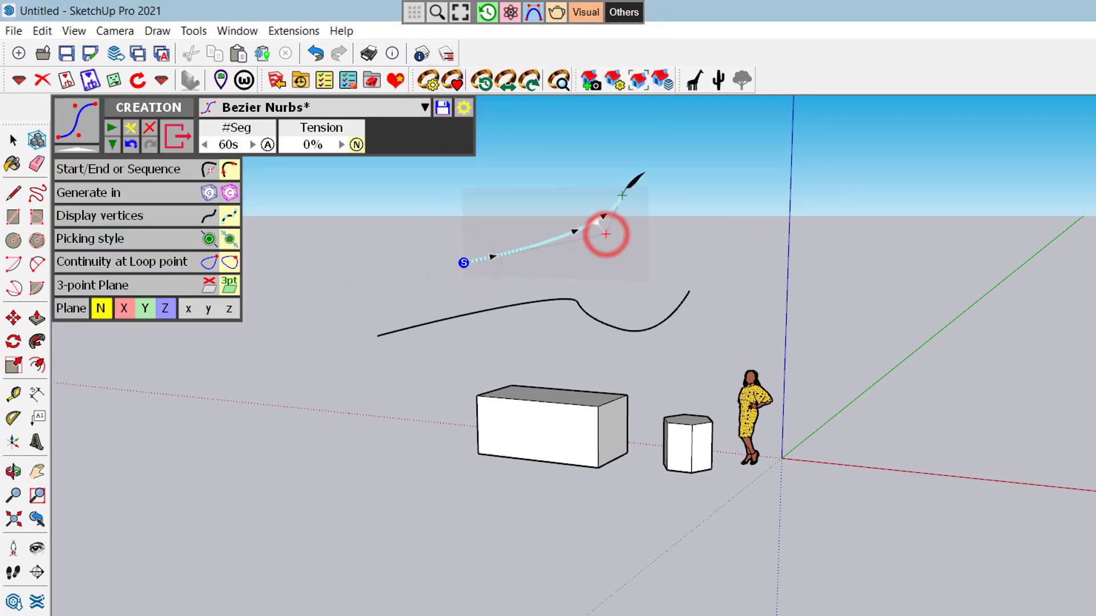
double_click(621, 195)
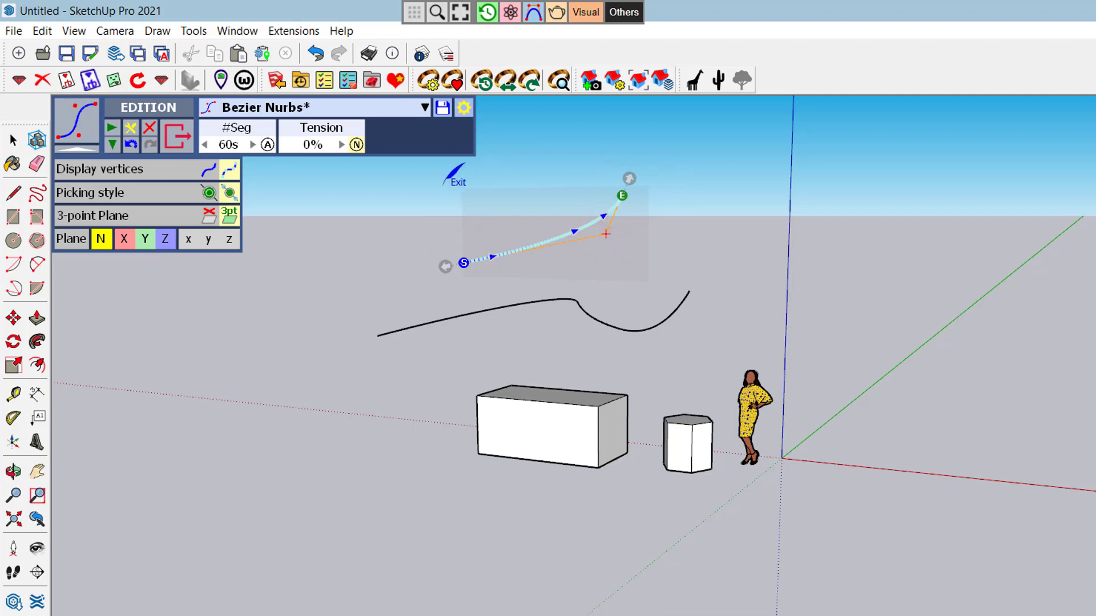
left_click(178, 140)
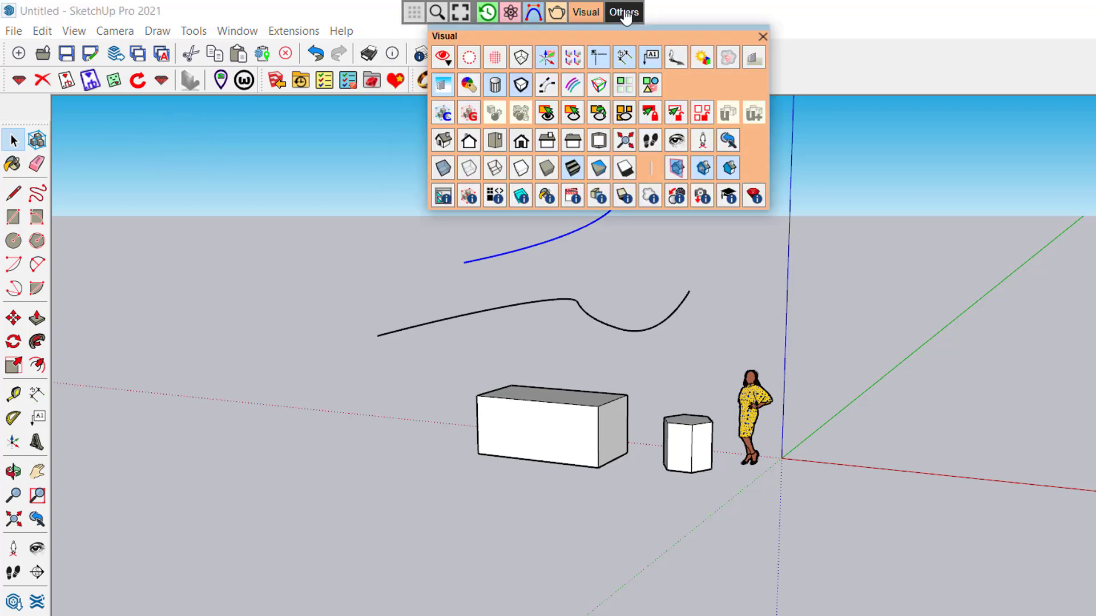
left_click(859, 233)
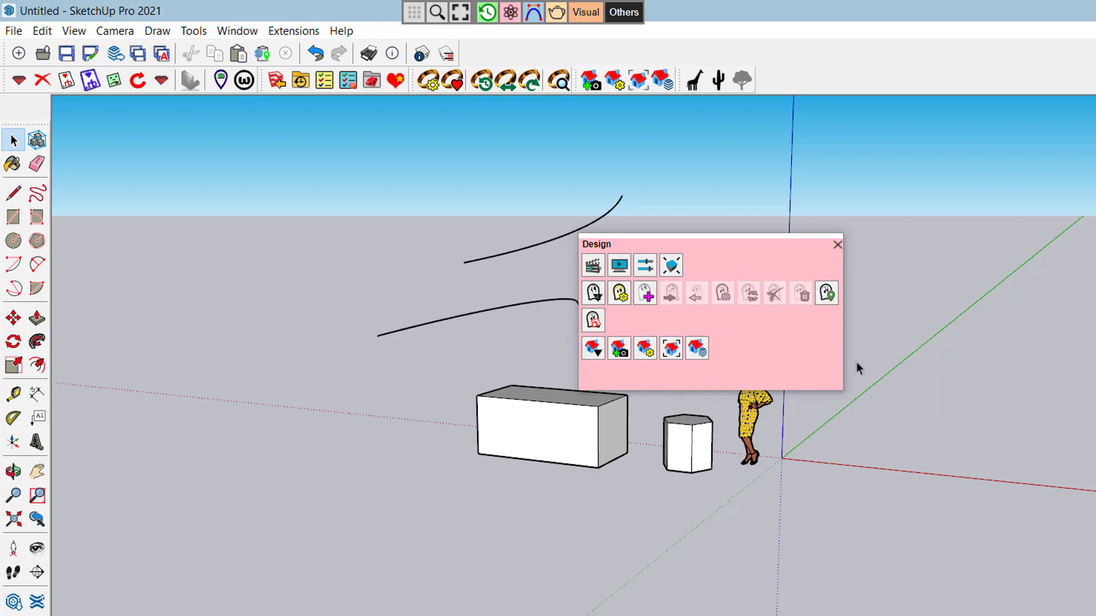
Open the animation editor on a new film from the floating Design palette and exit it.
left_click(593, 264)
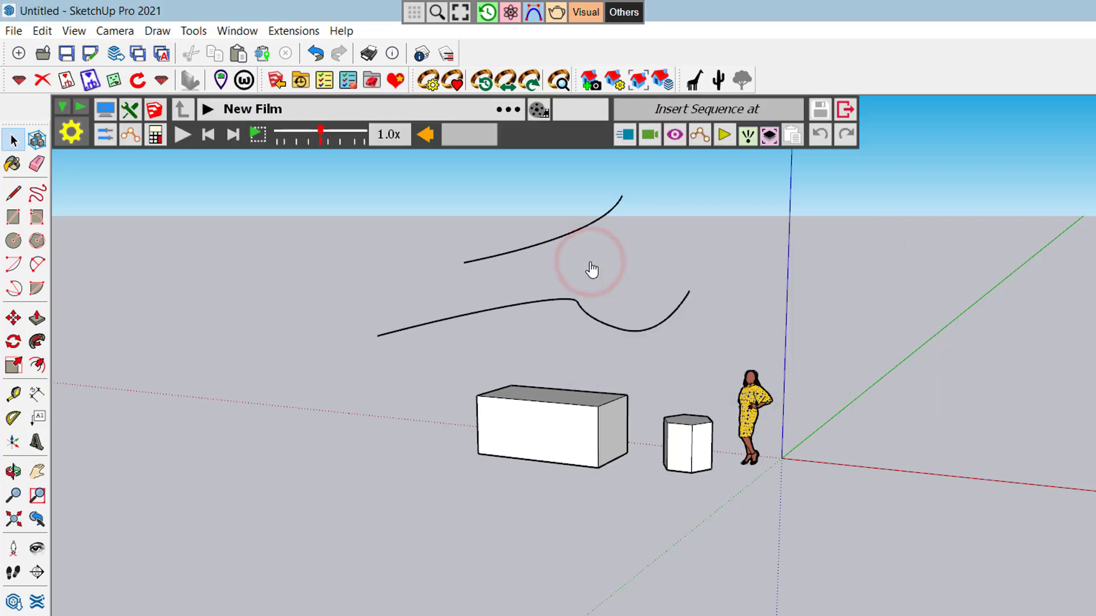
left_click(853, 108)
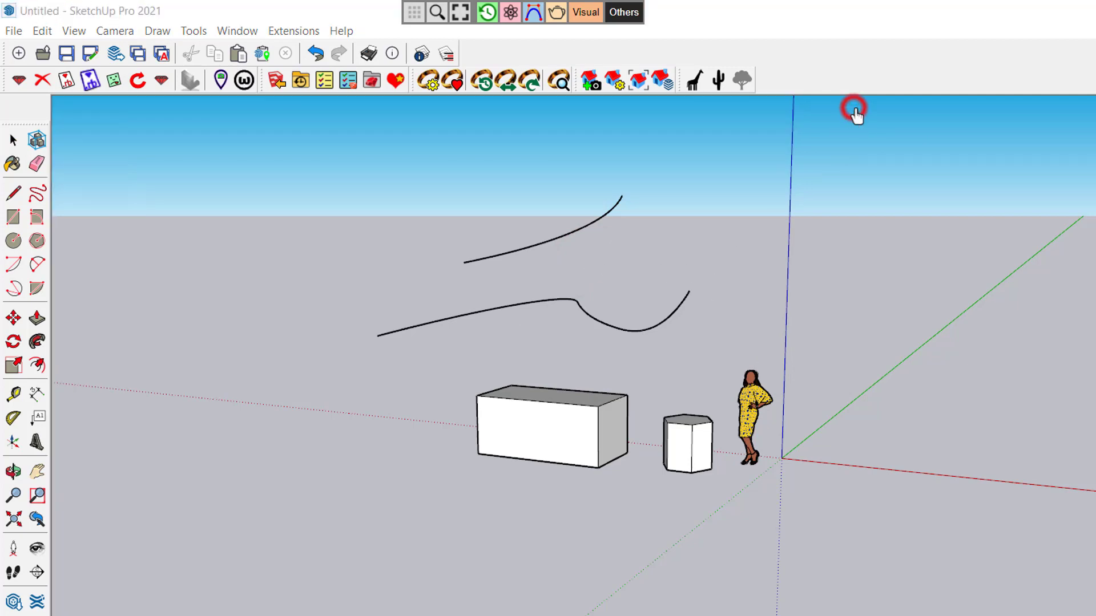
left_click(823, 434)
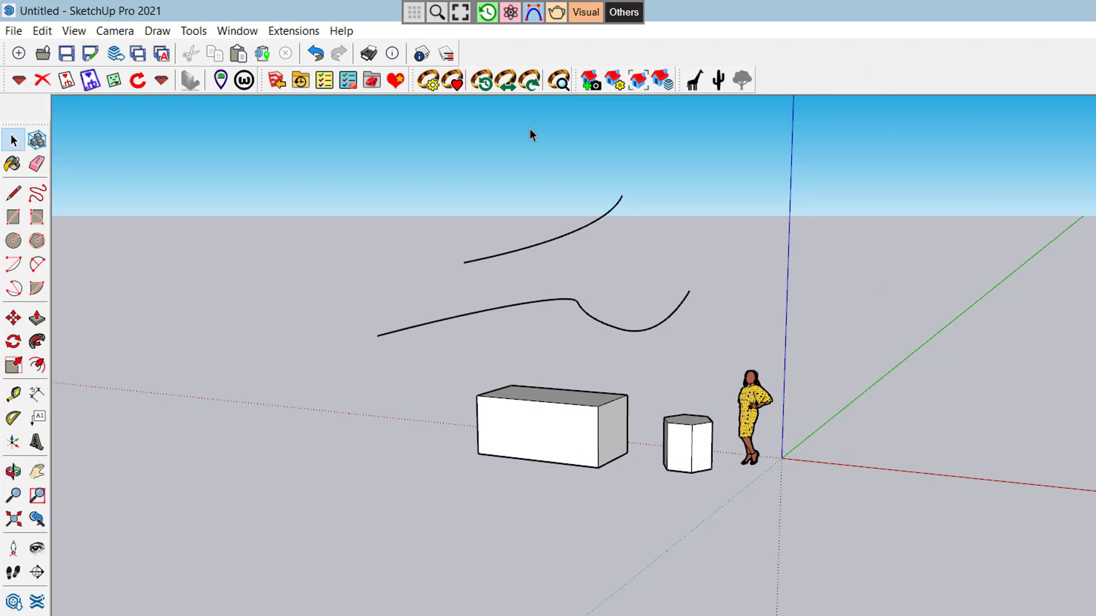
Pin the History - LOTT palette as a floating window beside the palette bar and enlarge it to show all command rows.
left_click(487, 13)
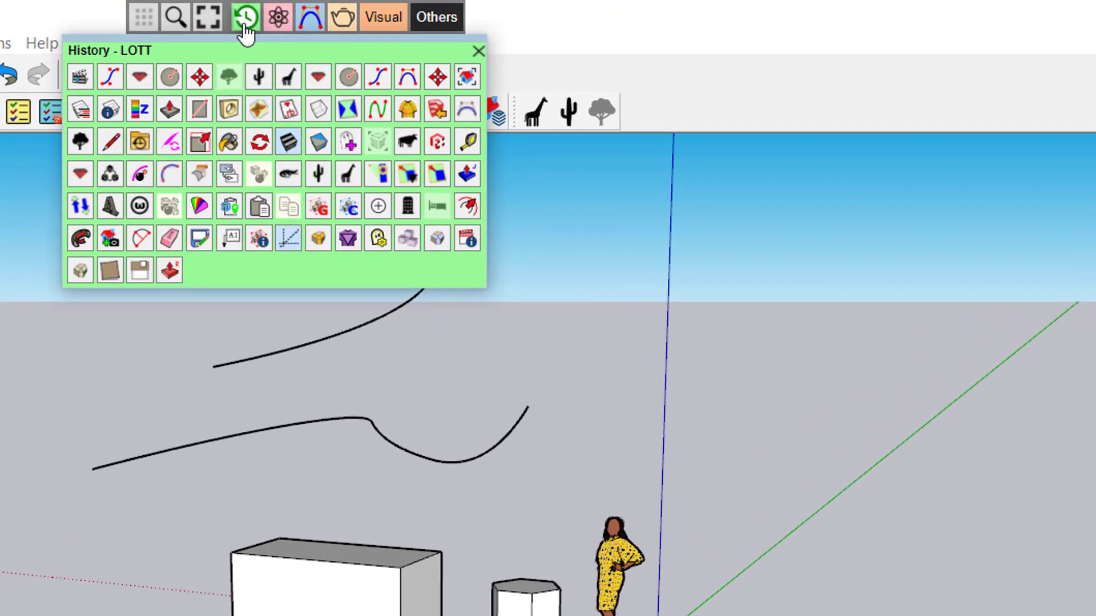
left_click(244, 25)
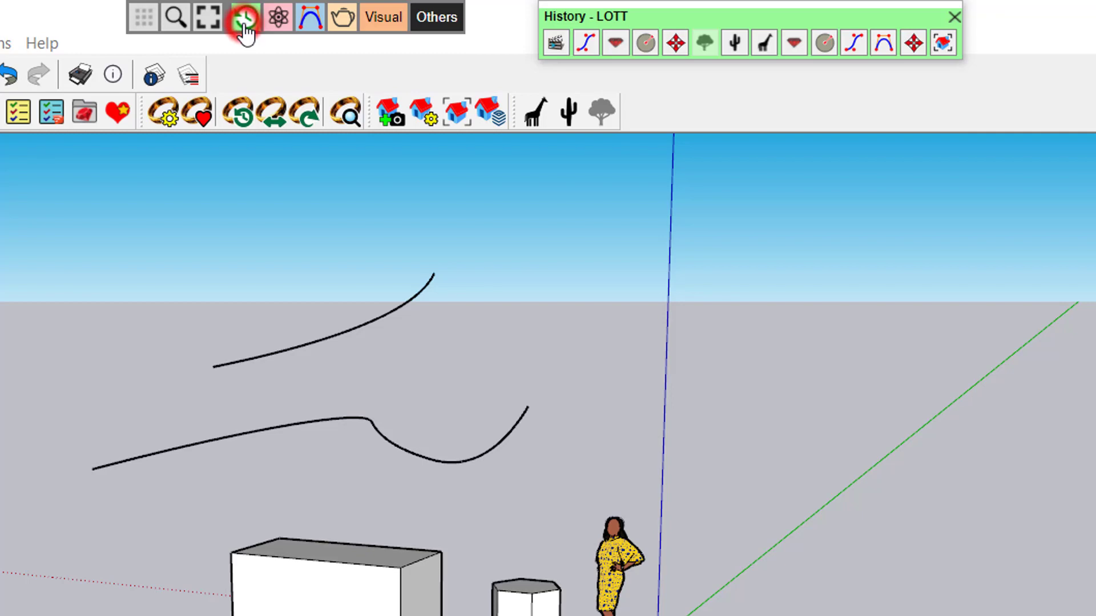
left_click(741, 18)
left_click_drag(764, 57, 796, 46)
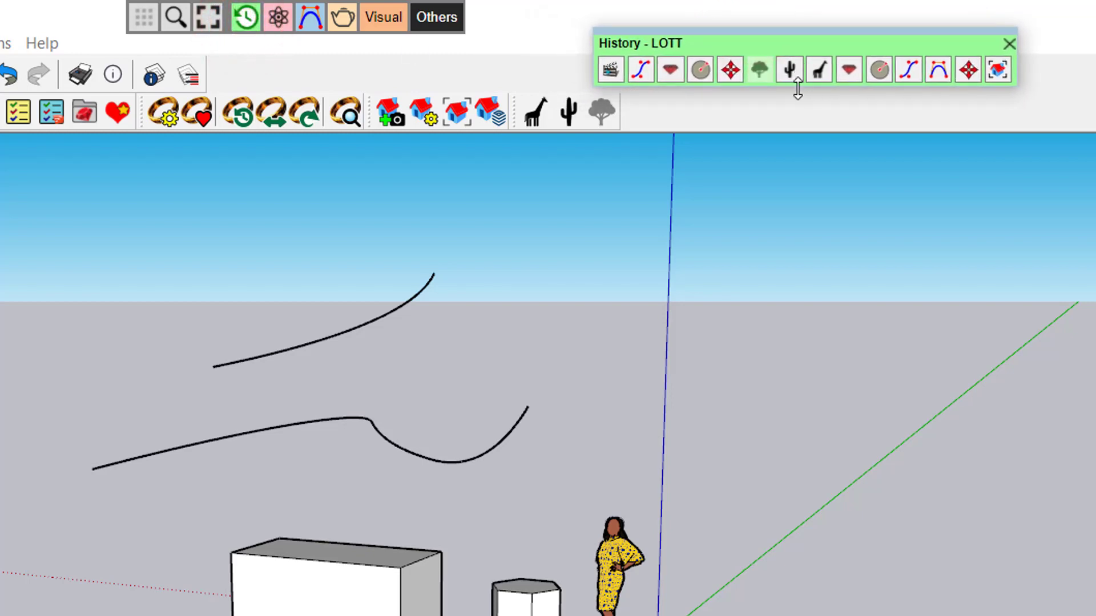
left_click_drag(795, 87, 826, 283)
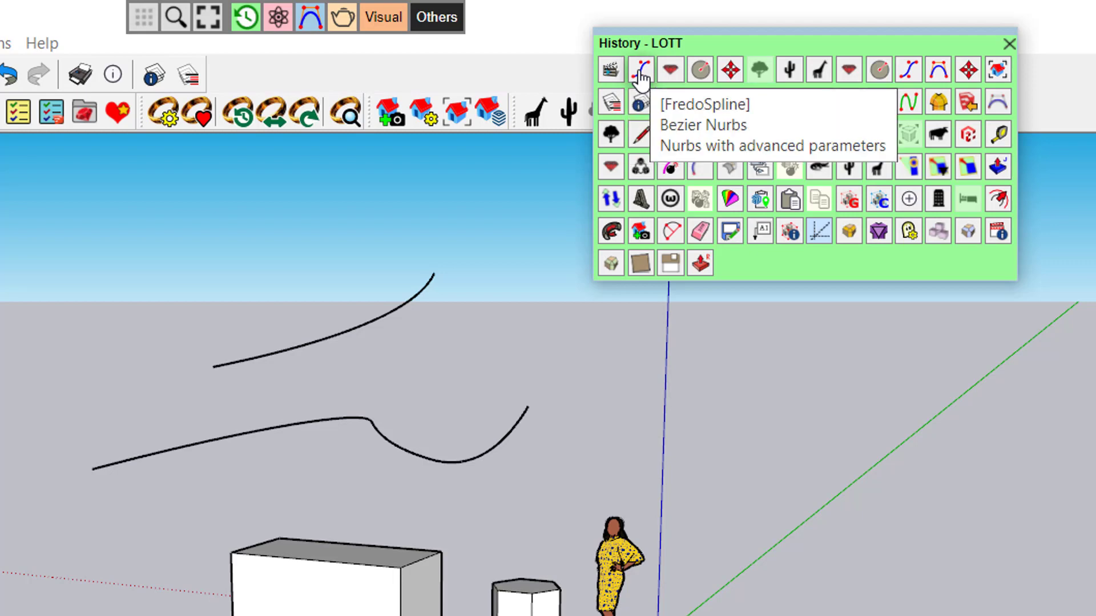
left_click(643, 379)
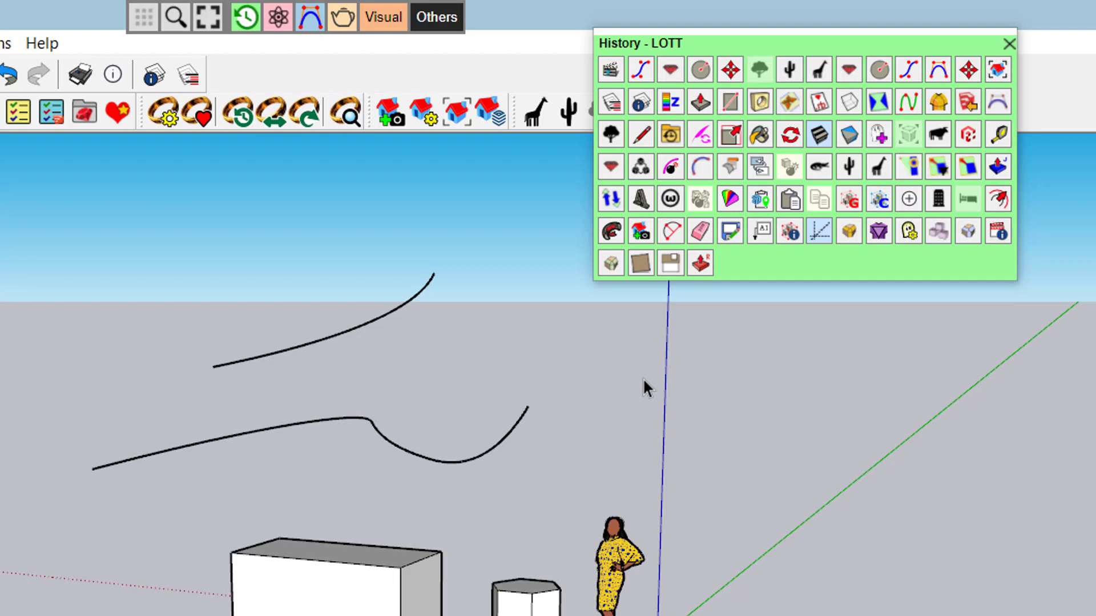
Activate the Move, Circle and Follow Me tools in turn to log them in the command history.
key("m")
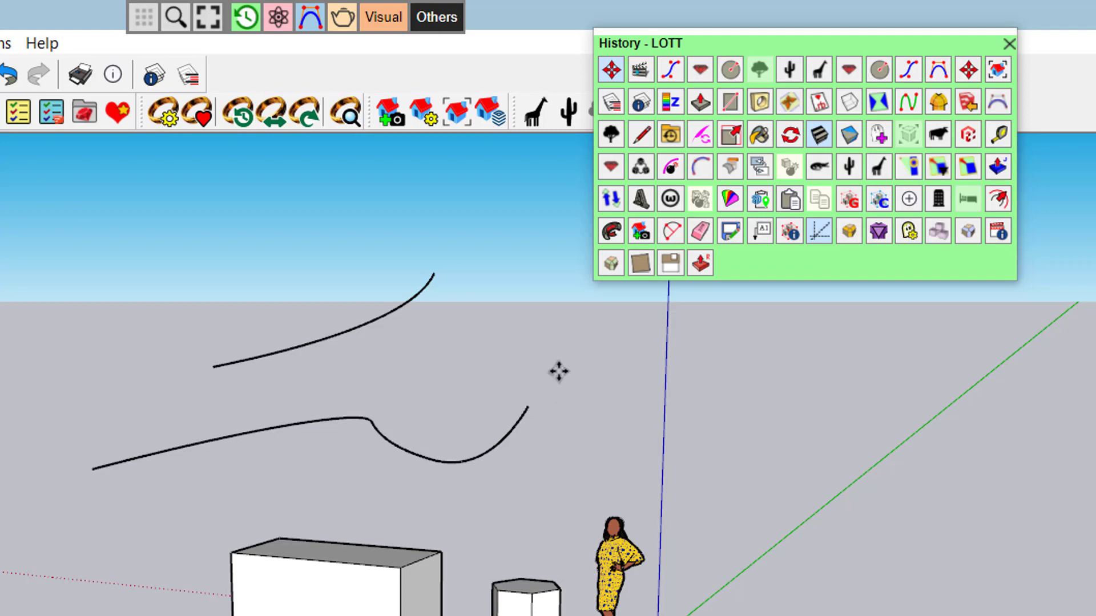
key("c")
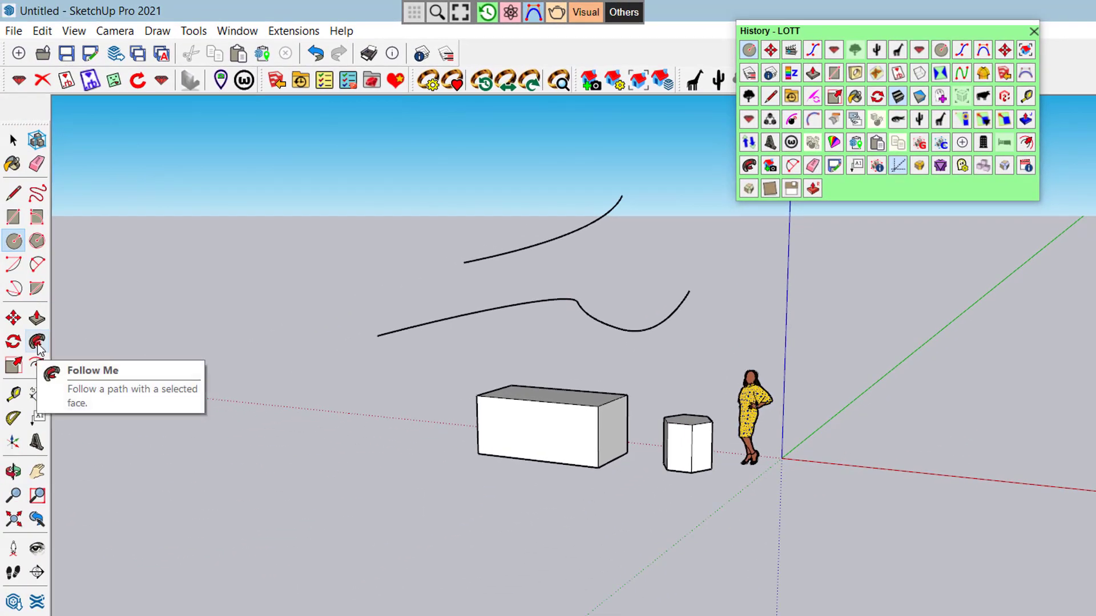
left_click(38, 342)
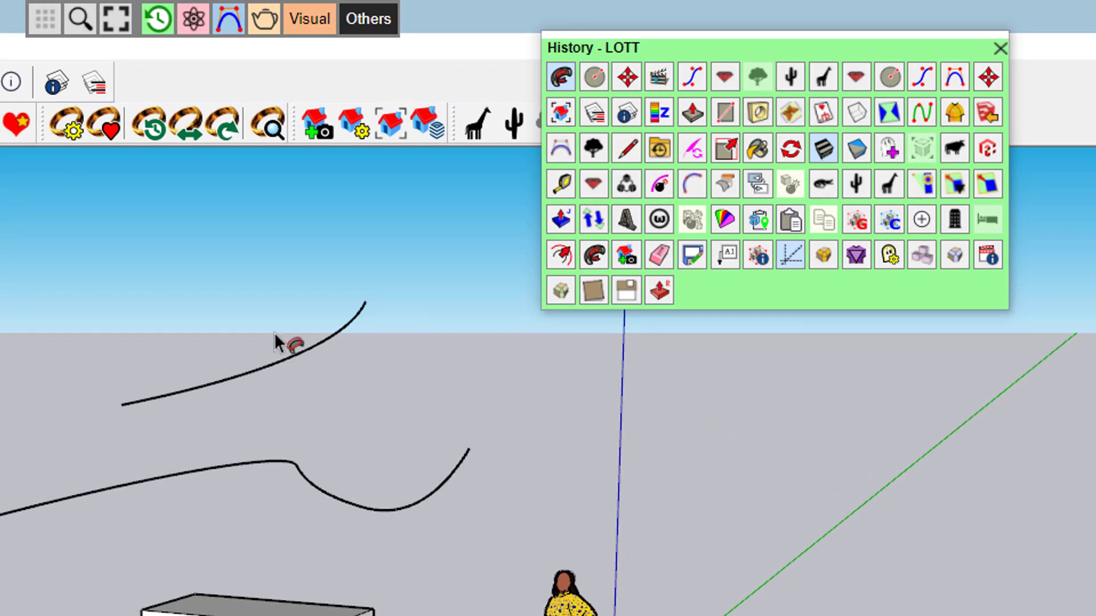
left_click(234, 131)
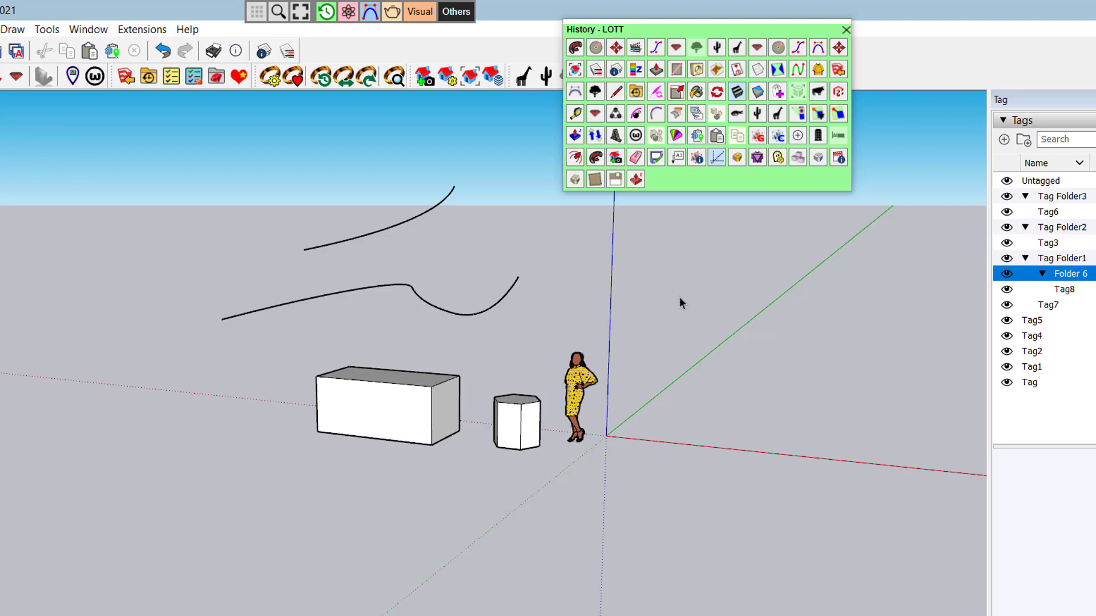
Bring up history navigation and relaunch the Polygon tool from the recent commands.
key("ctrl+h")
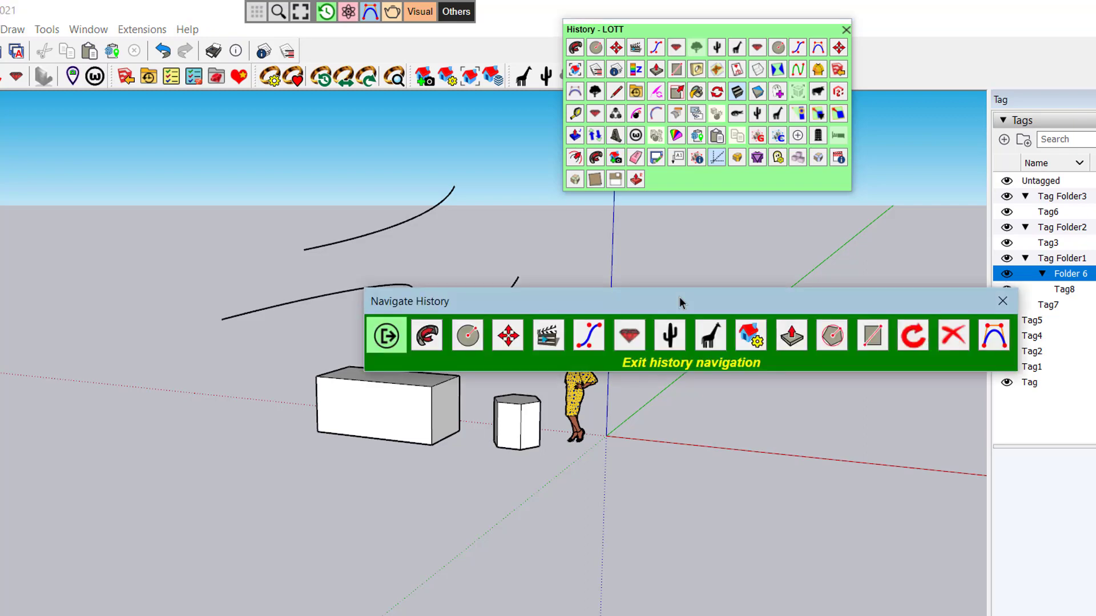
key("Right")
key("Right")
key("Right")
key("Right")
key("Right")
key("Right")
key("Right")
key("Right")
key("Right")
key("Right")
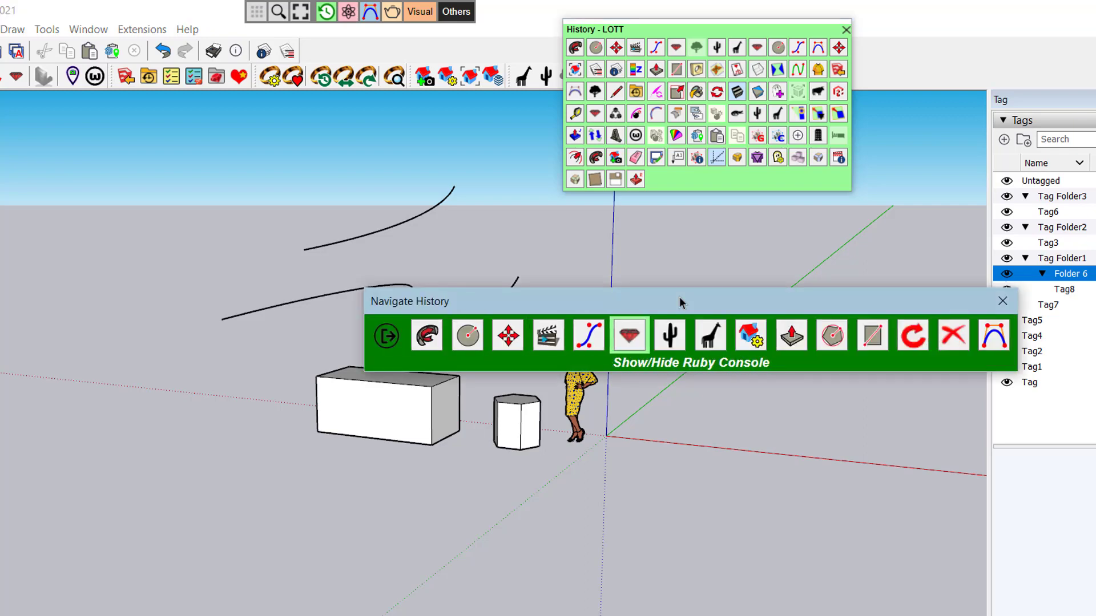
key("Right")
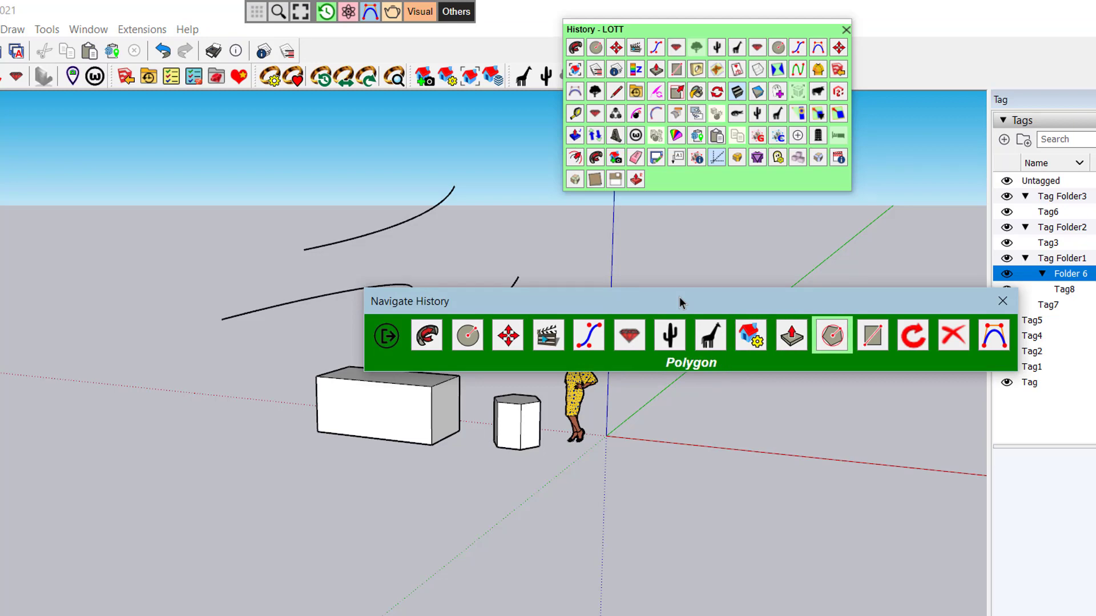
key("Return")
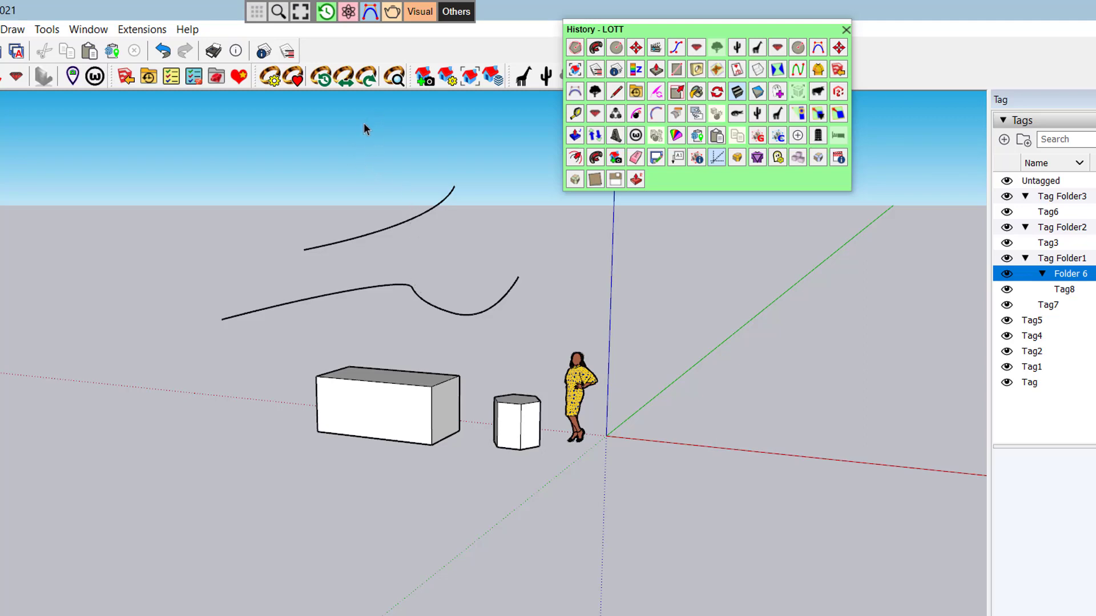
Float the VRay palette, reposition it over the Tags tray, close it and reveal it once more beneath the palette bar.
left_click(392, 12)
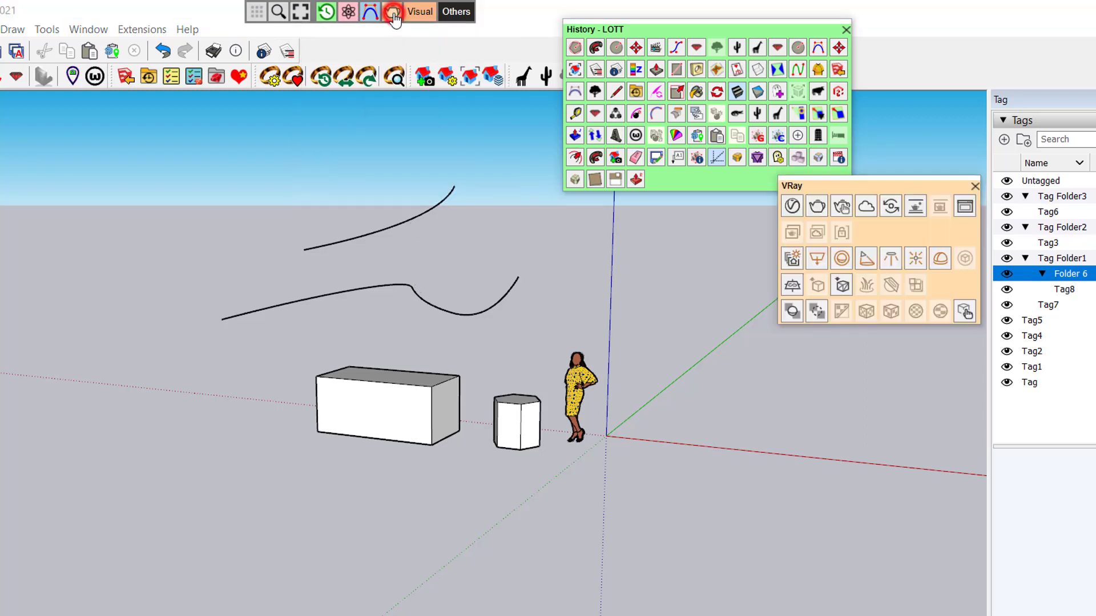
left_click_drag(886, 191, 970, 154)
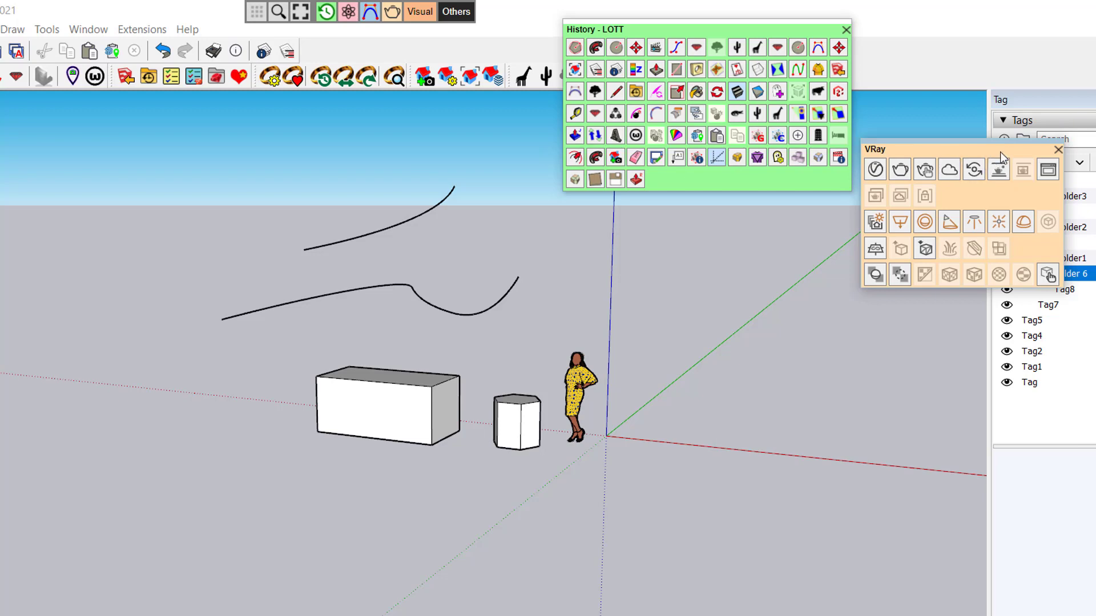
left_click(1058, 150)
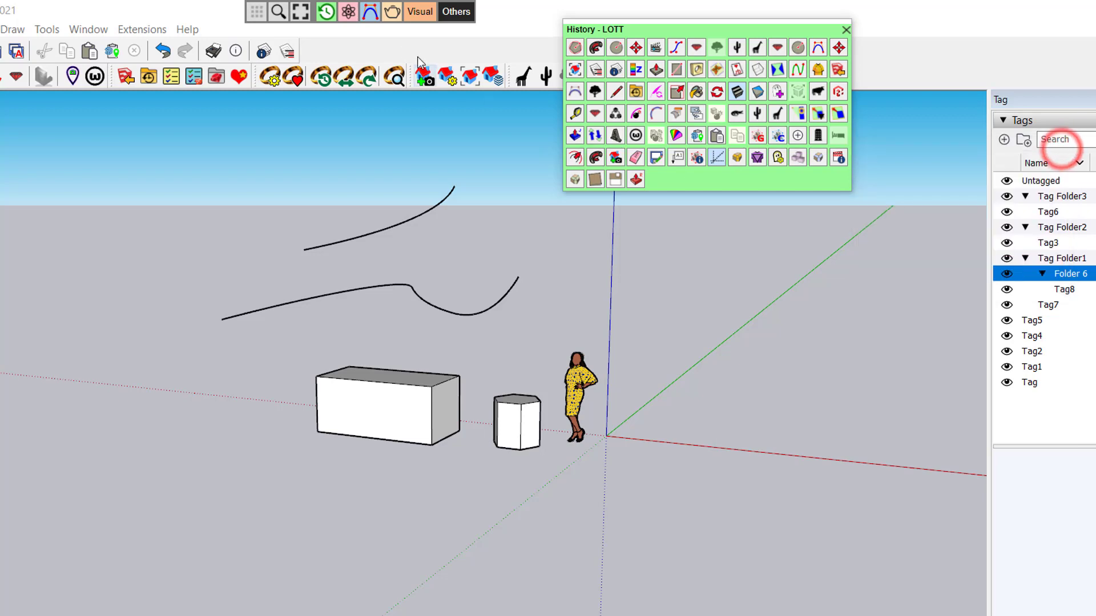
left_click(393, 12)
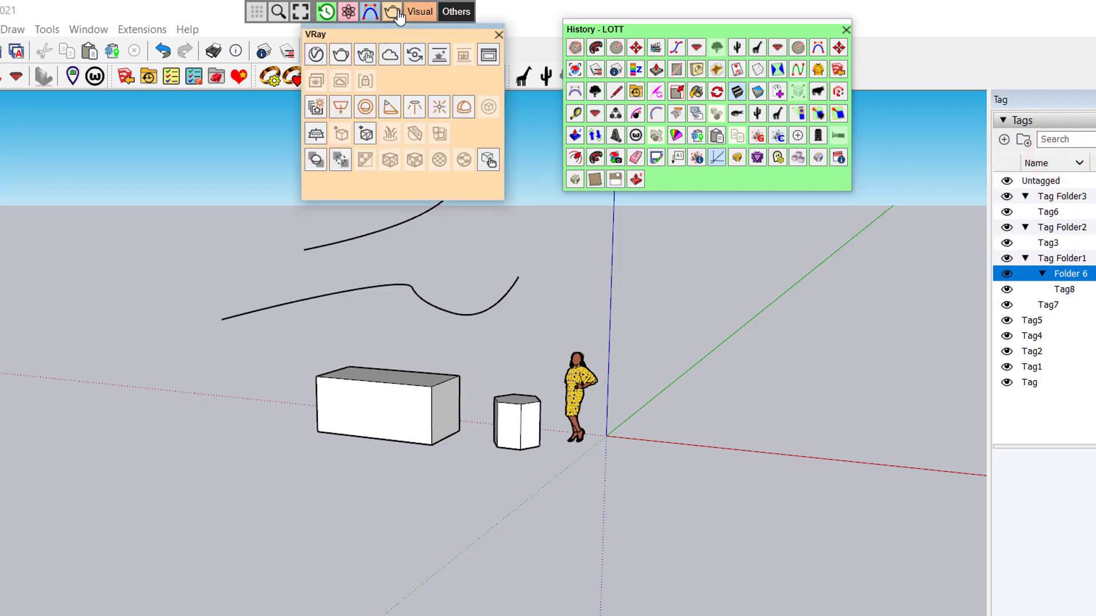
Shrink the History - LOTT palette to a single row of commands and move it up beside the palette bar.
left_click(657, 29)
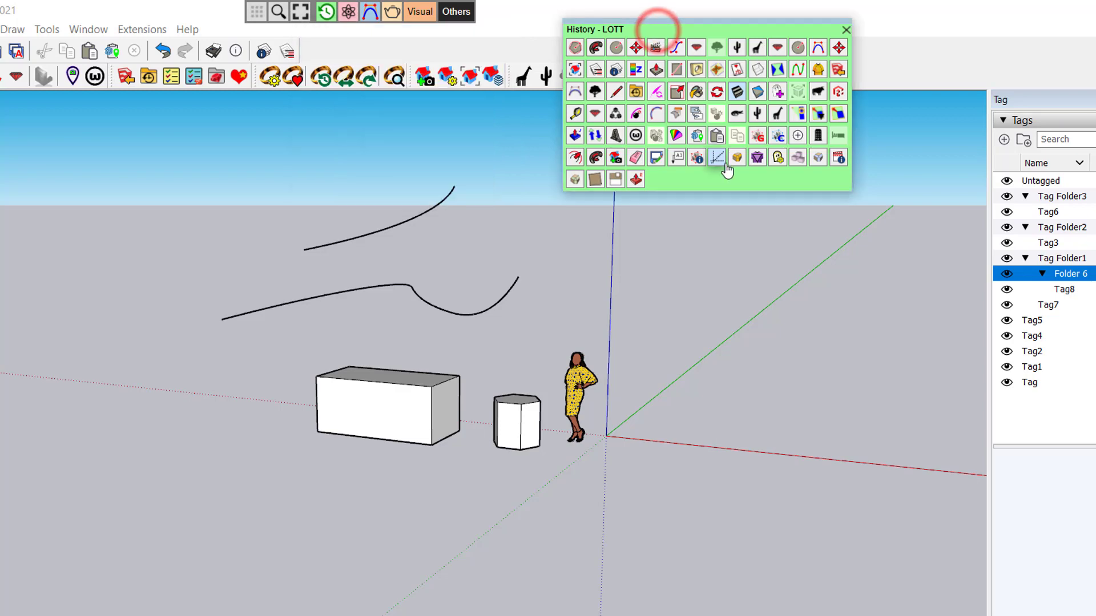
left_click(722, 192)
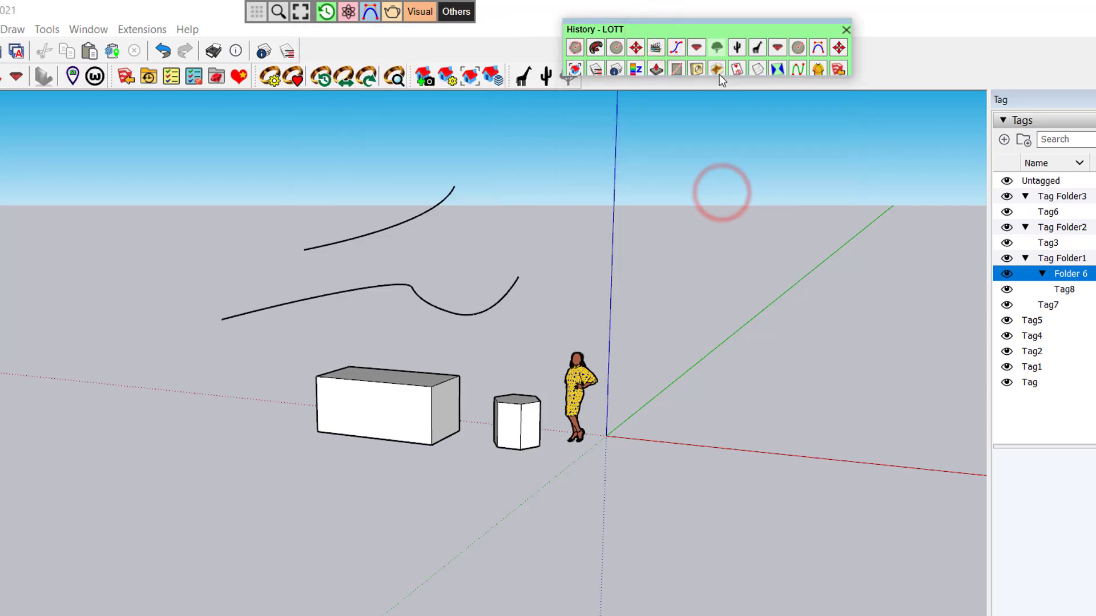
left_click(722, 27)
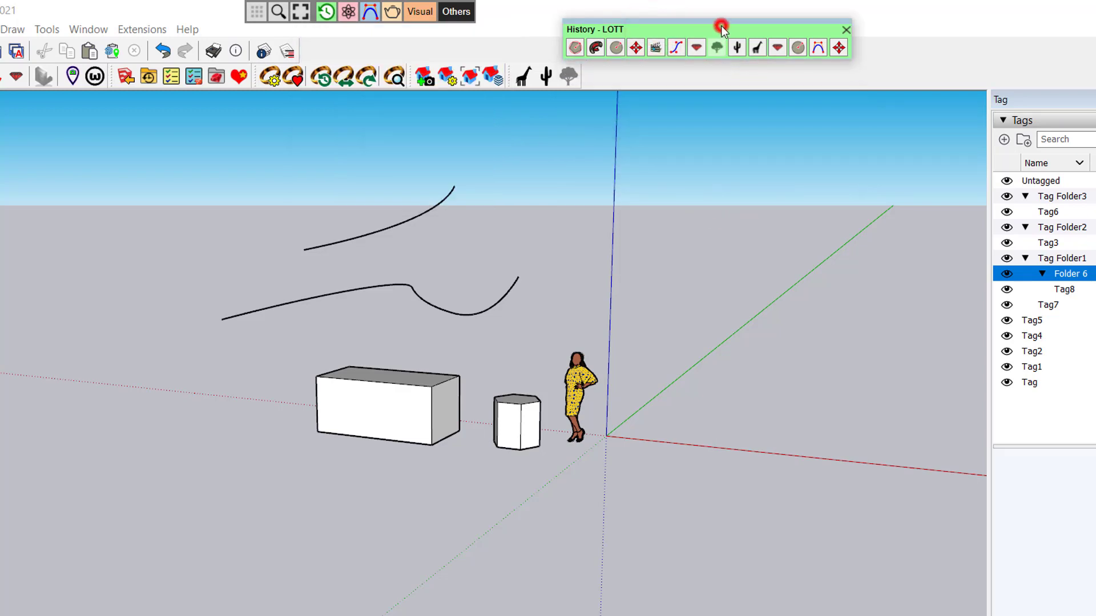
left_click_drag(721, 26, 682, 8)
Browse the command rows of the History - LOTT palette and widen it to fit more commands per row.
scroll(674, 21, "down", 1)
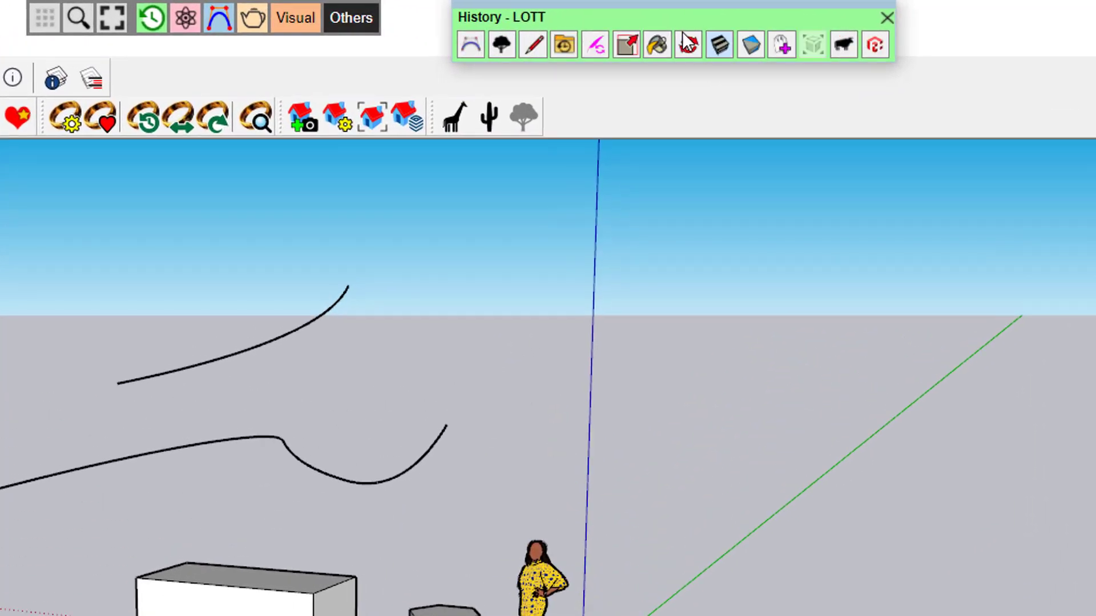
scroll(688, 43, "down", 8)
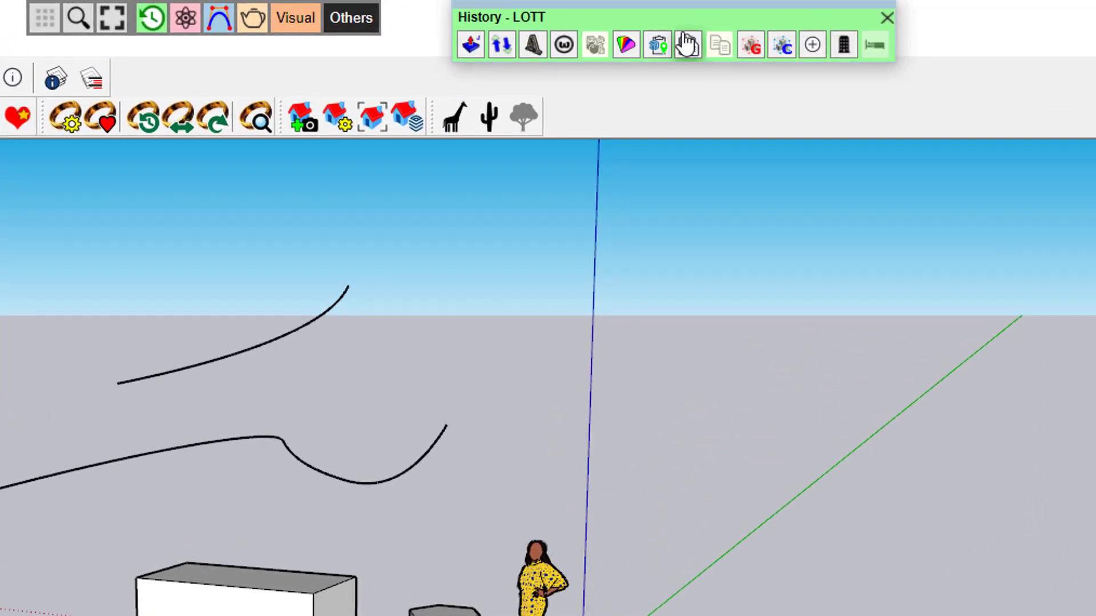
scroll(686, 44, "down", 3)
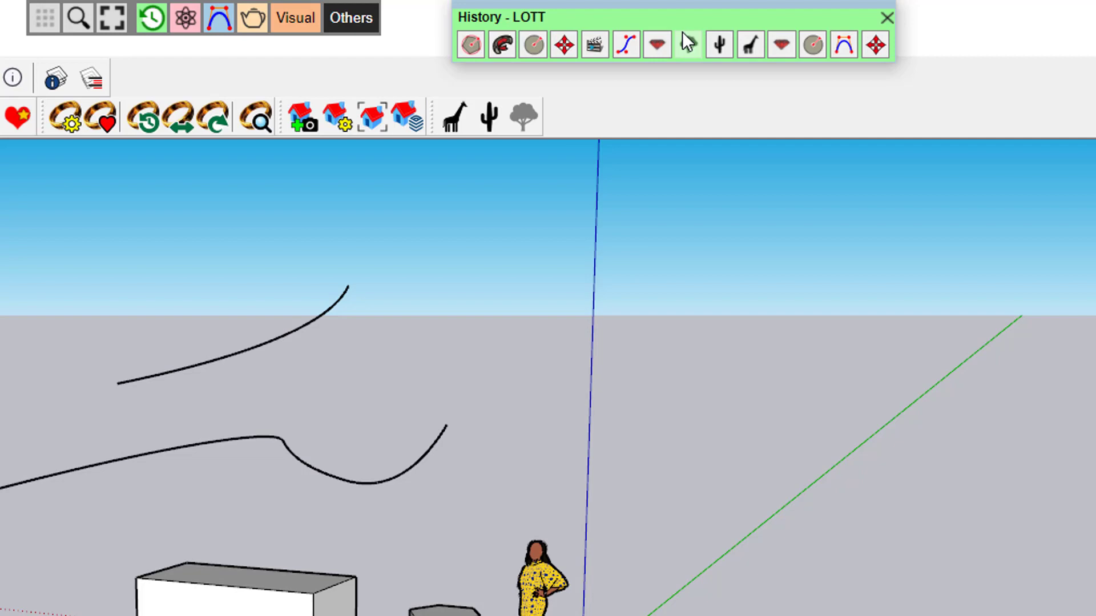
scroll(685, 41, "down", 2)
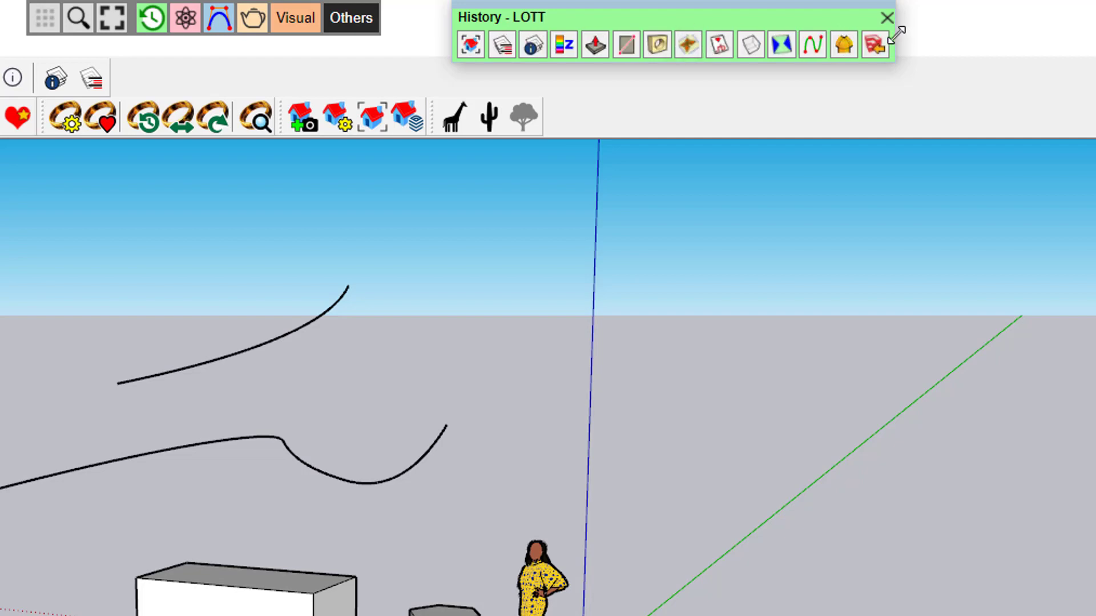
left_click_drag(896, 34, 959, 29)
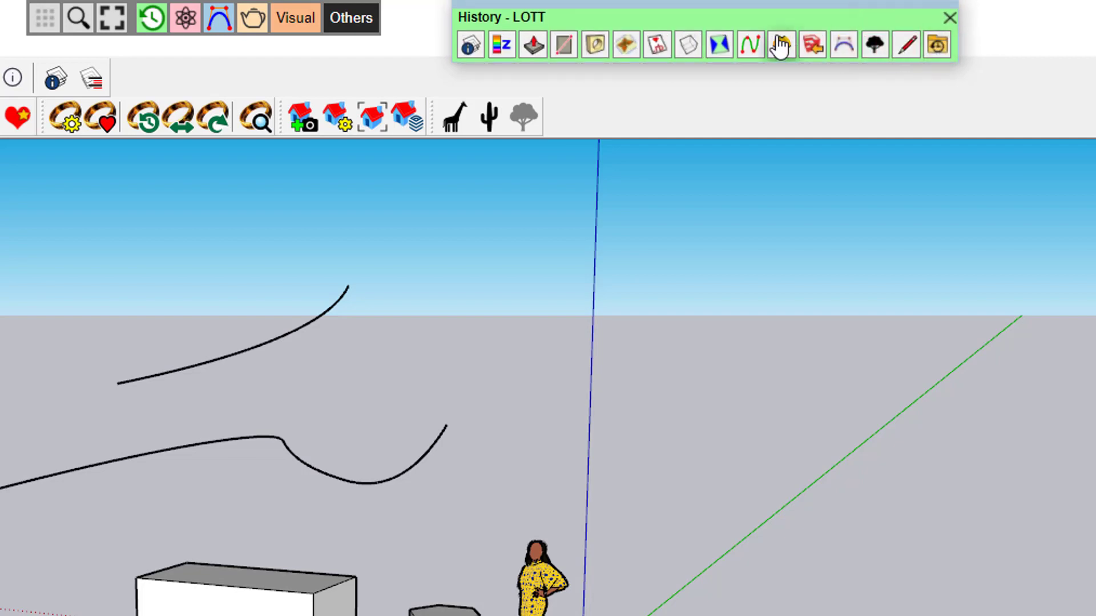
scroll(766, 46, "down", 1)
scroll(767, 46, "up", 2)
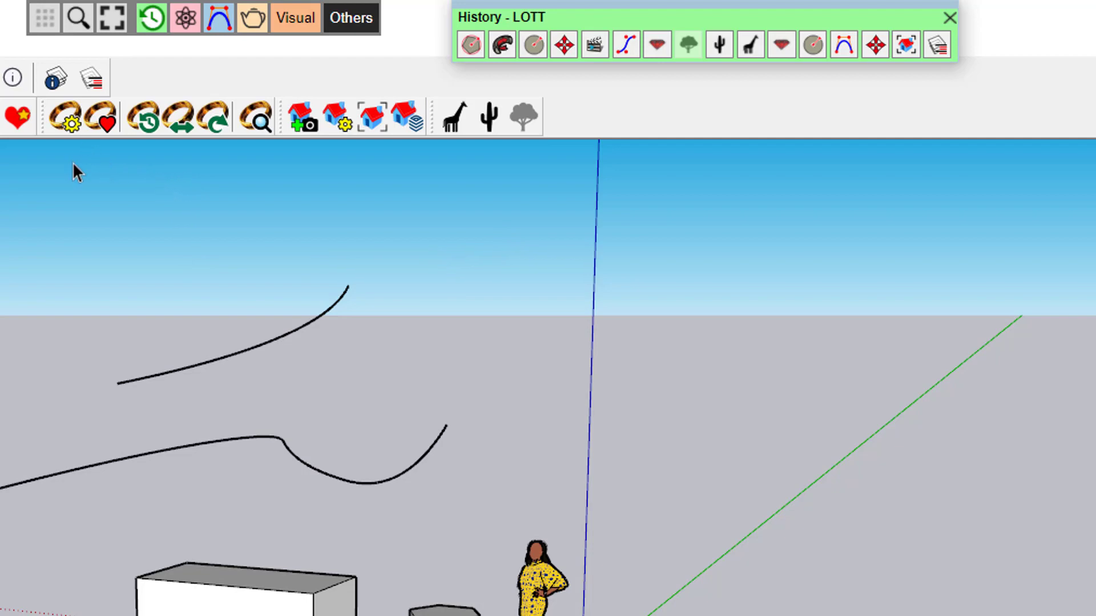
Look over the palette bar's options menu and dismiss it without choosing anything.
left_click(44, 28)
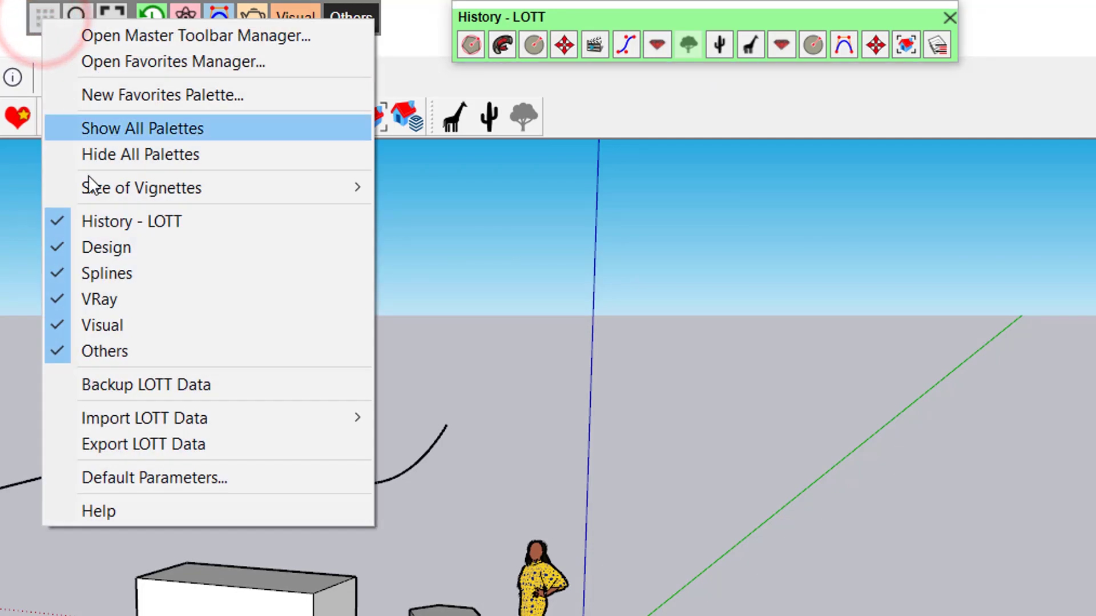
left_click(524, 282)
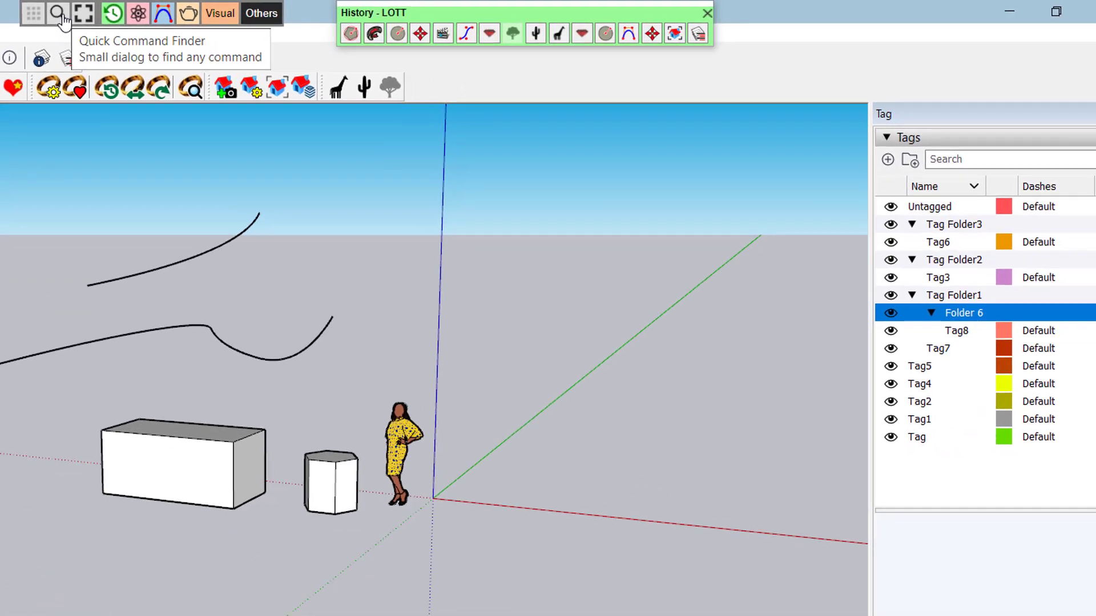
Open the Quick Command Finder, place it over the viewport and search for "explode".
left_click(84, 20)
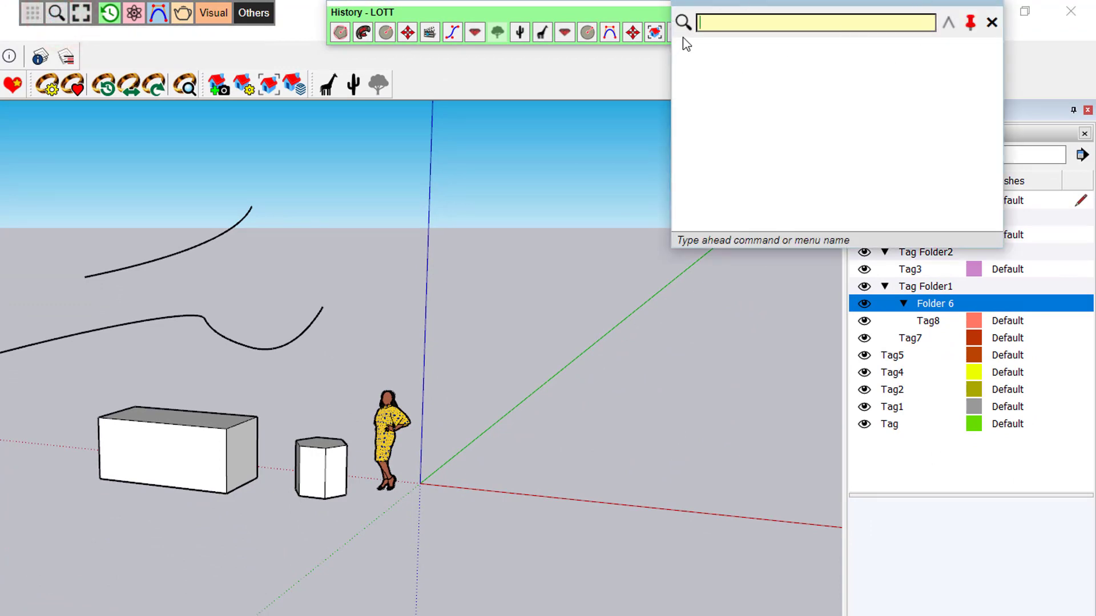
left_click_drag(688, 27, 573, 160)
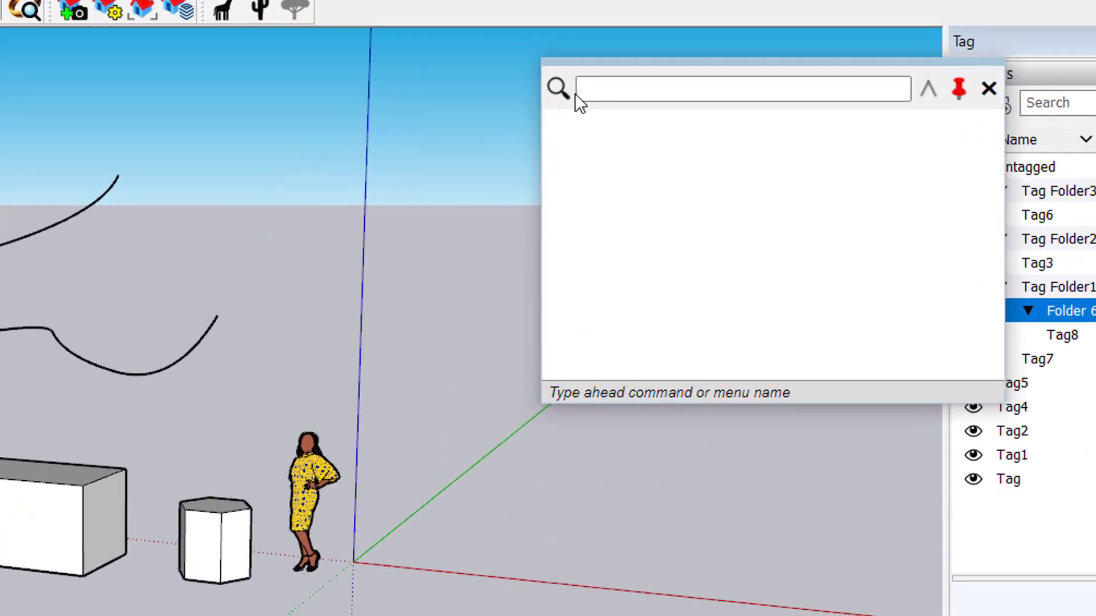
left_click(677, 94)
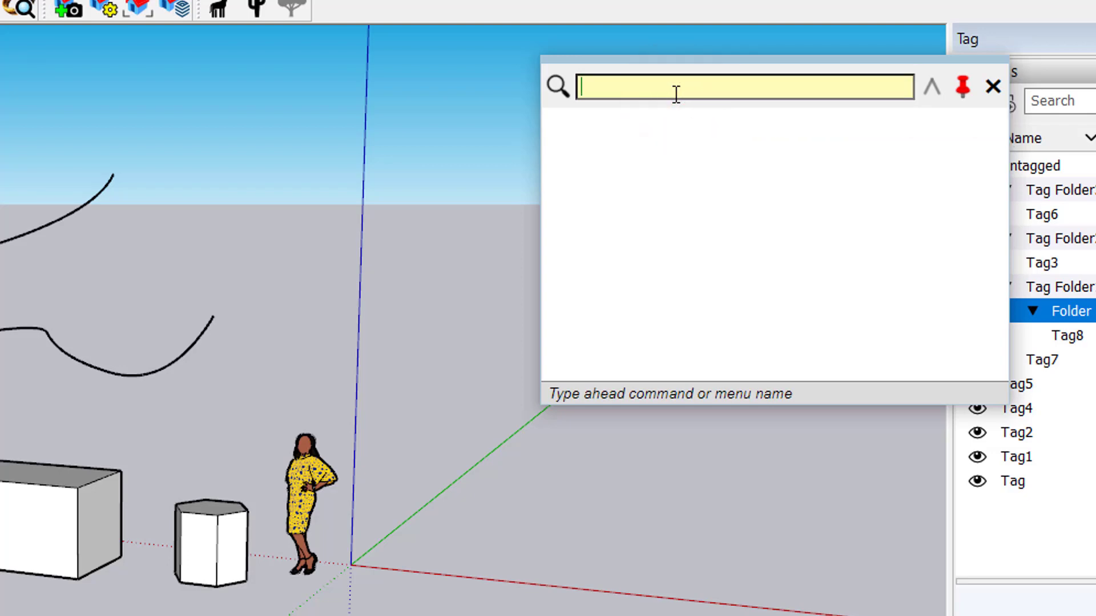
type("explode")
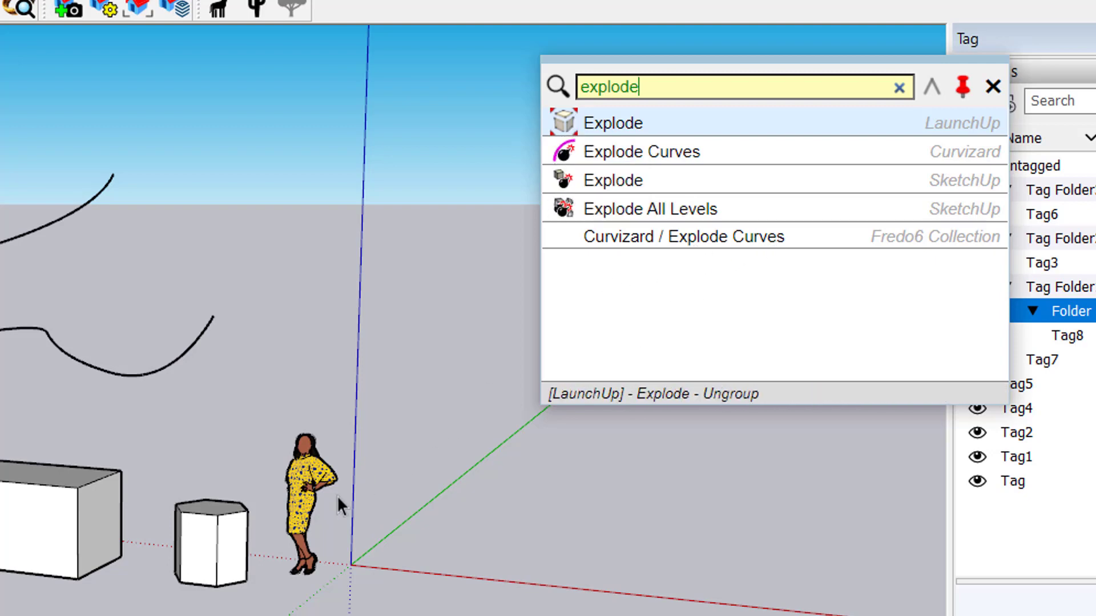
Select the woman figure and explode it with the finder's $Selection$ / Explode command.
left_click(311, 471)
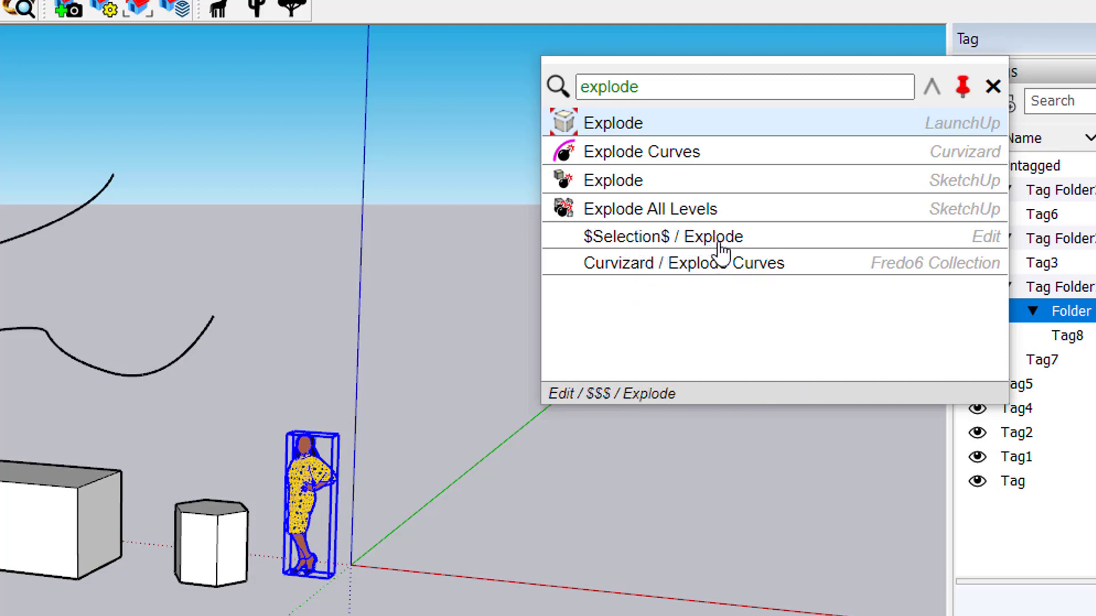
left_click(668, 245)
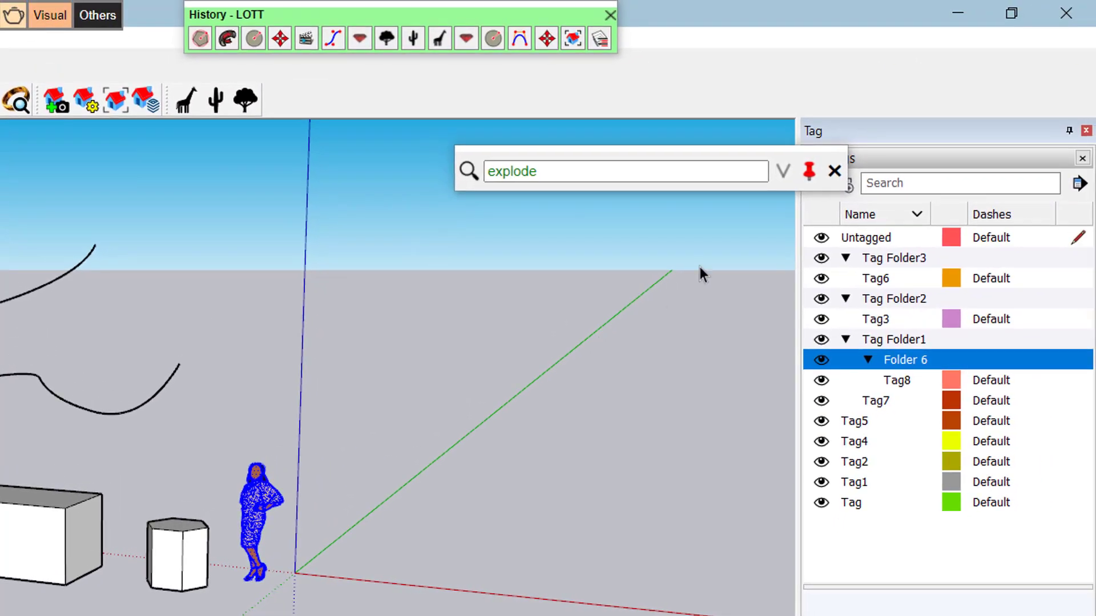
Move the collapsed Quick Command Finder up next to the History - LOTT palette.
left_click(693, 157)
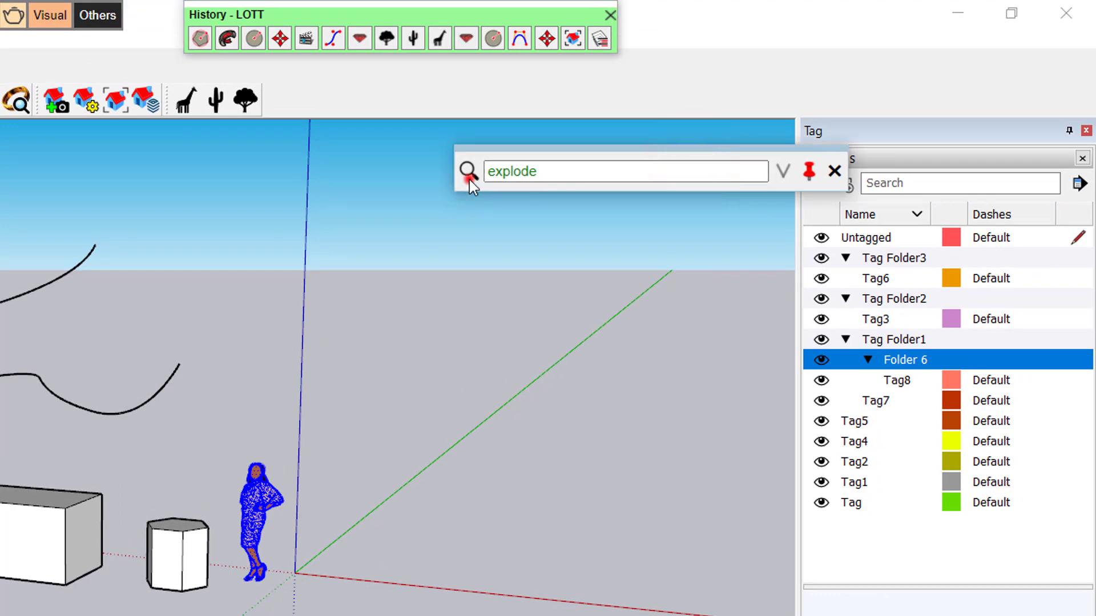
left_click_drag(469, 179, 656, 51)
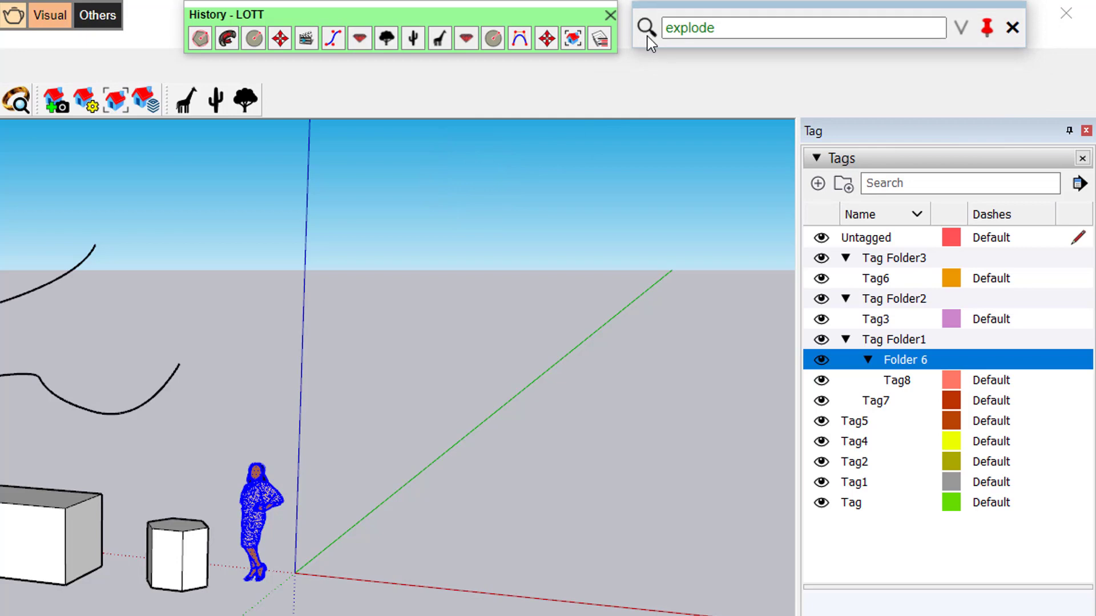
Toggle the Quick Command Finder's pin back and forth, then expand its result list and leave it collapsed.
left_click(989, 40)
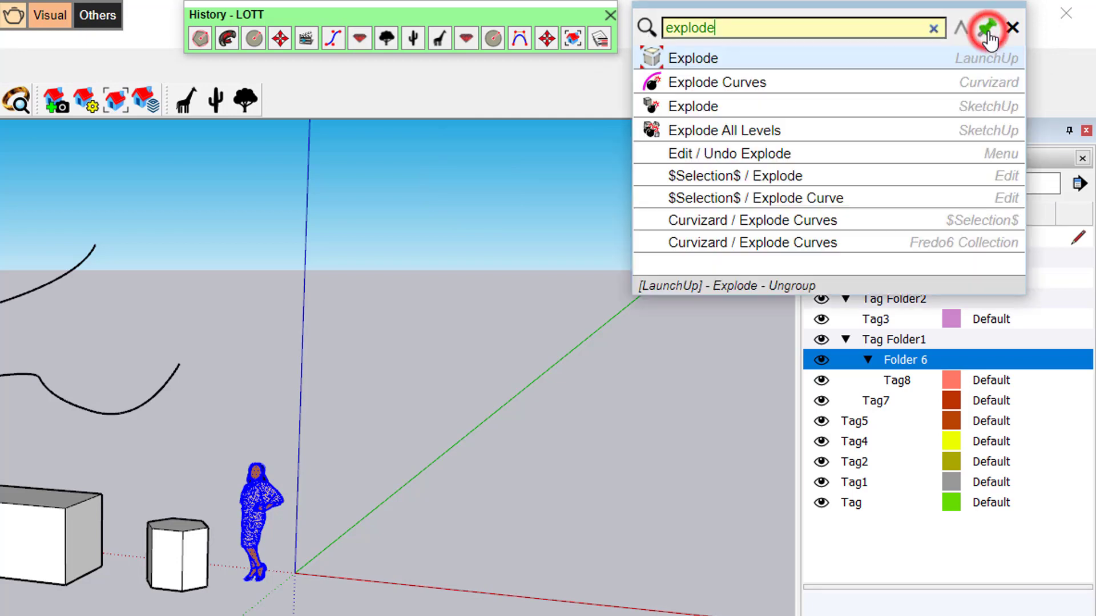
left_click(989, 41)
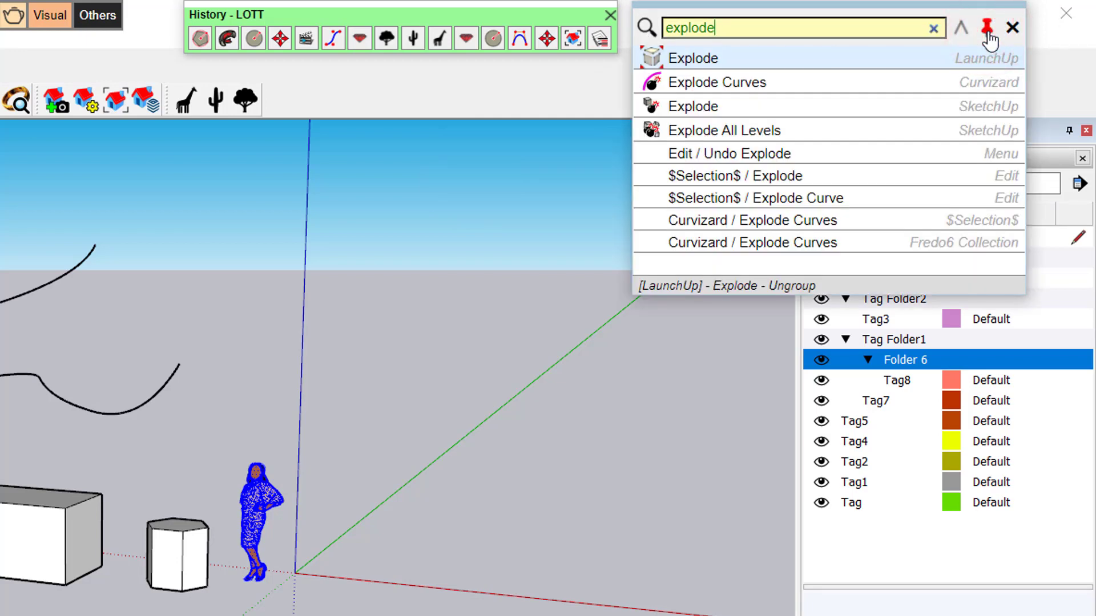
left_click(962, 30)
left_click(962, 29)
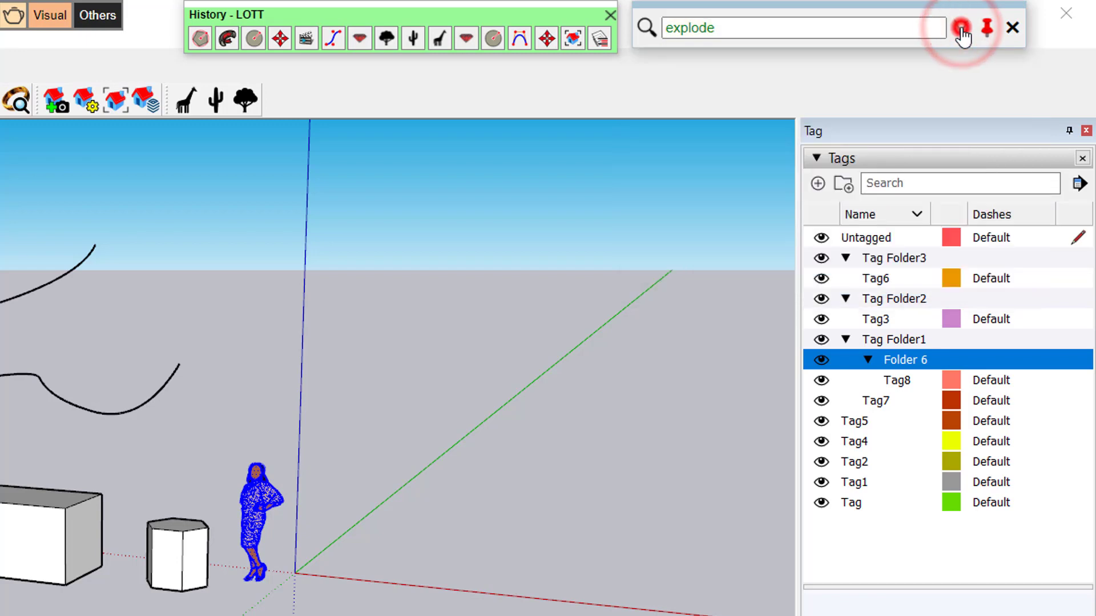
left_click(961, 30)
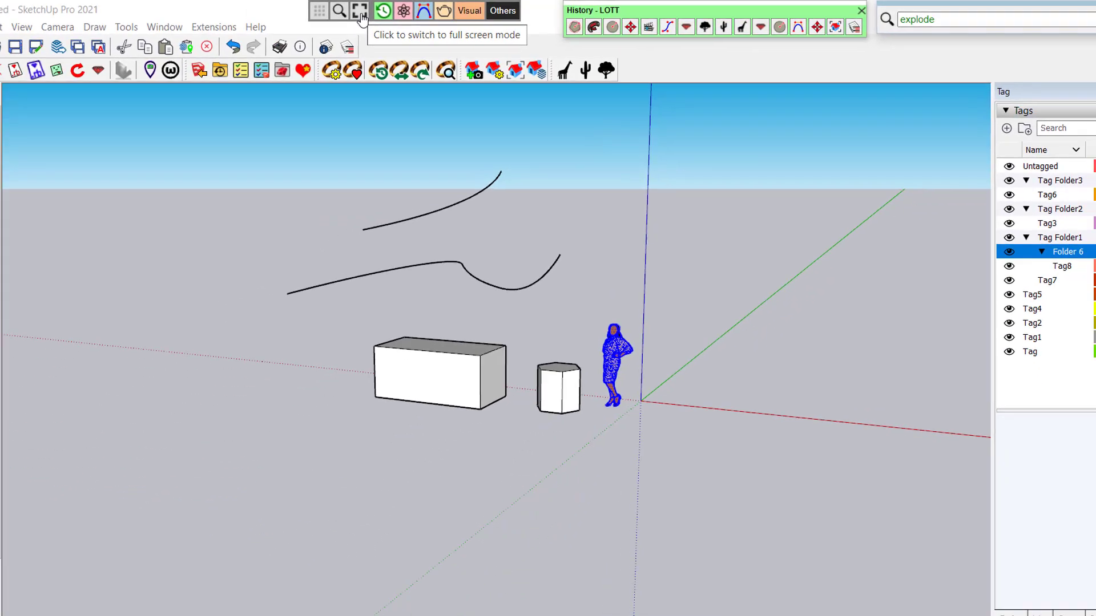
Switch full screen mode on and back off, and review which visual elements the CleanScreen configuration hides.
left_click(382, 10)
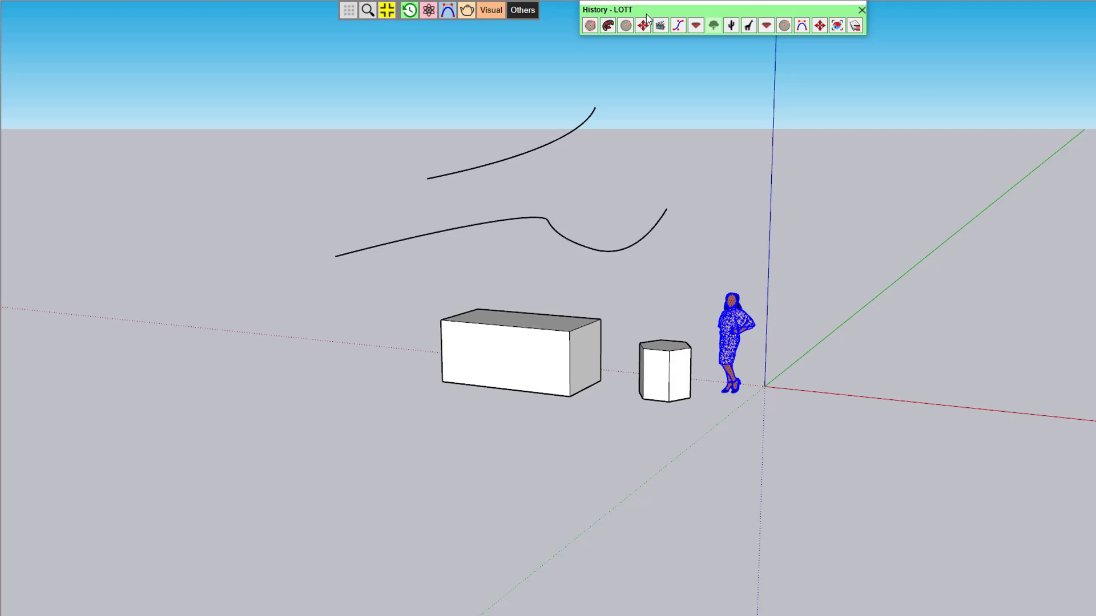
left_click(388, 12)
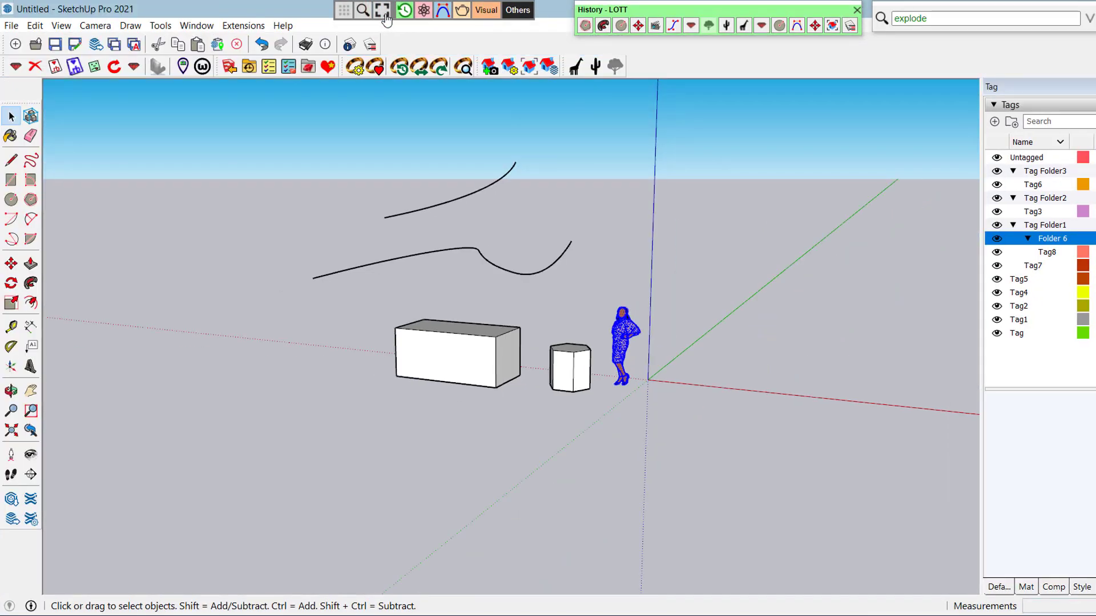
right_click(385, 14)
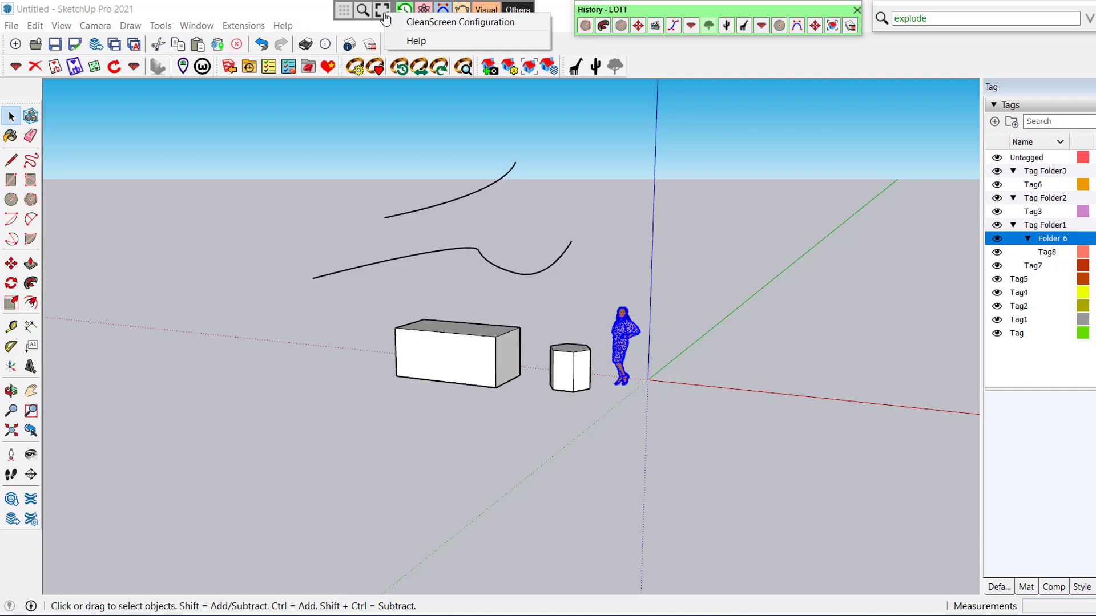
left_click(416, 24)
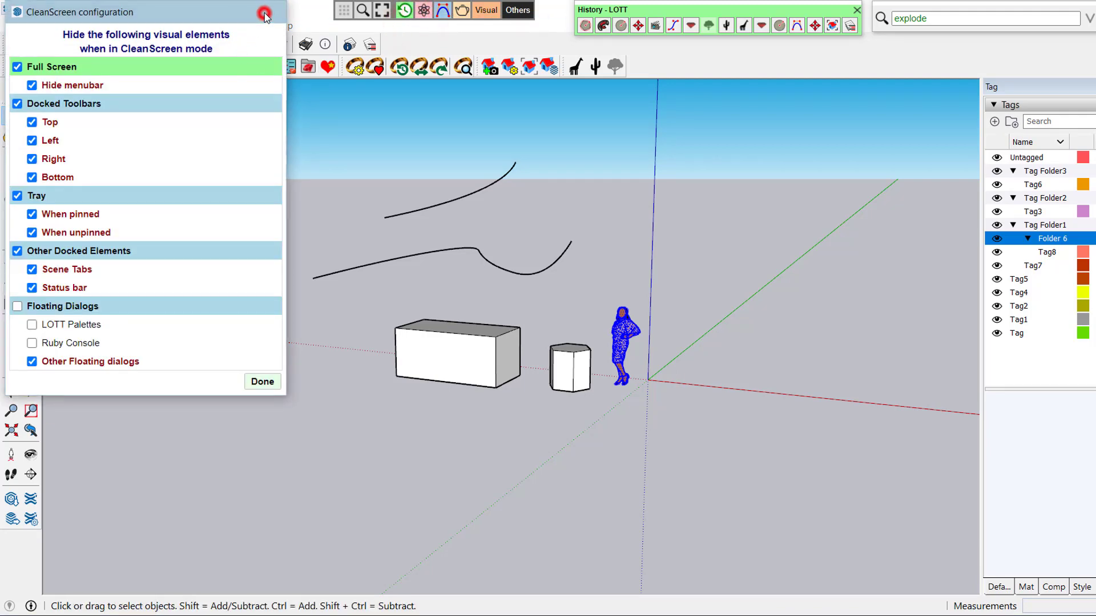
left_click(263, 12)
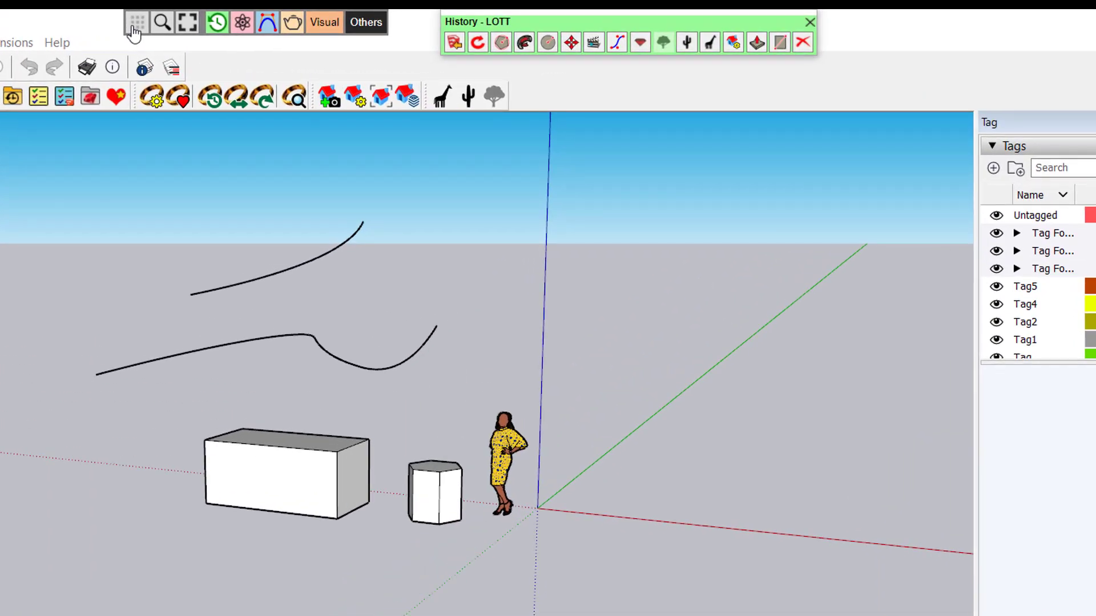
Start a new Favorites palette and name it Drawing.
left_click(133, 28)
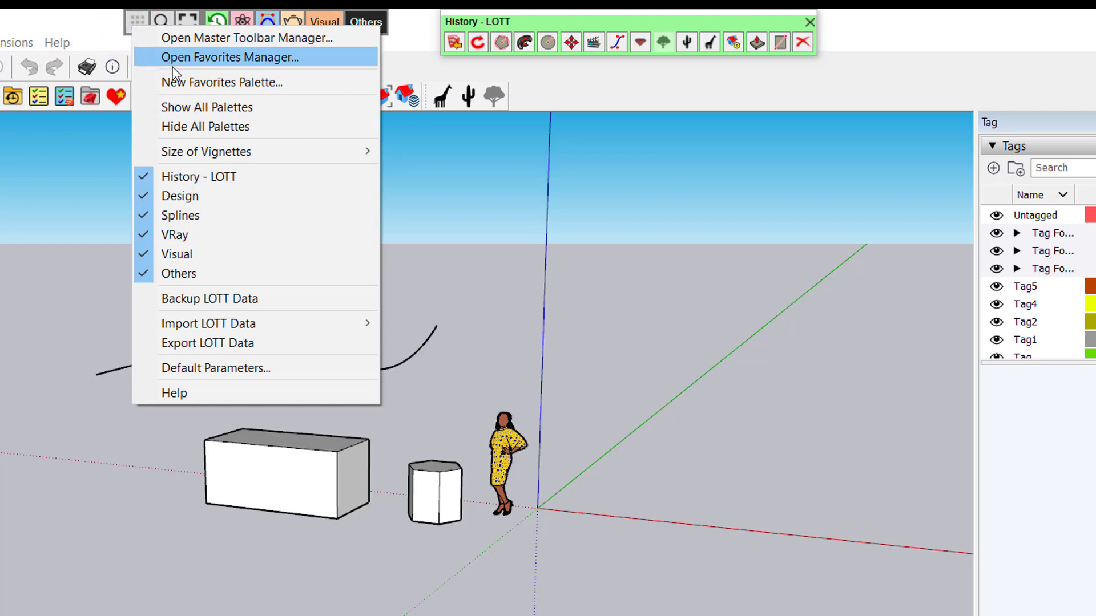
left_click(180, 81)
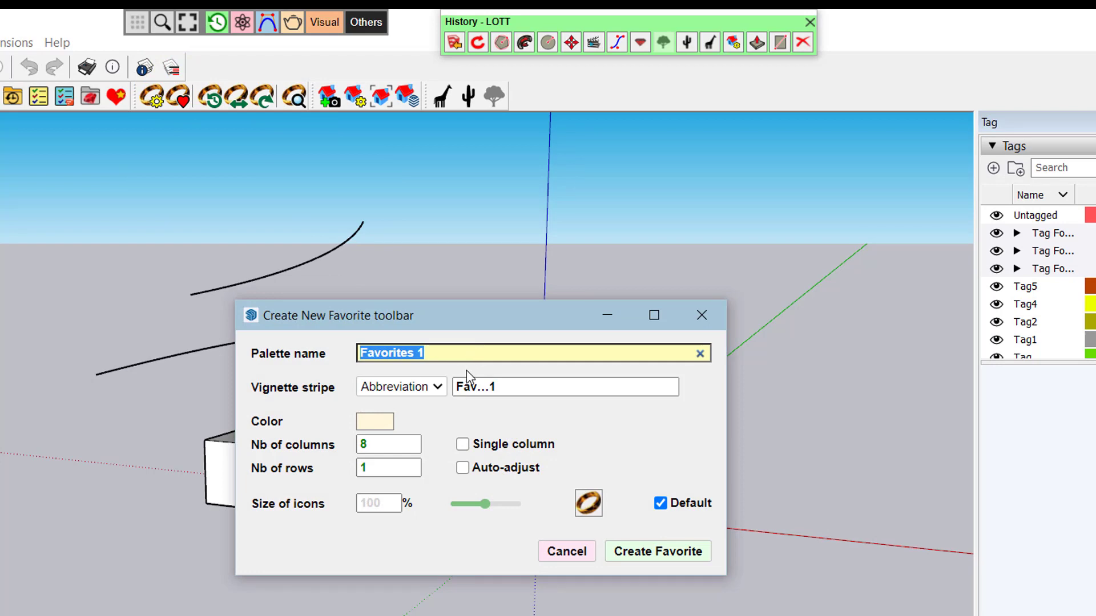
type("Drawin")
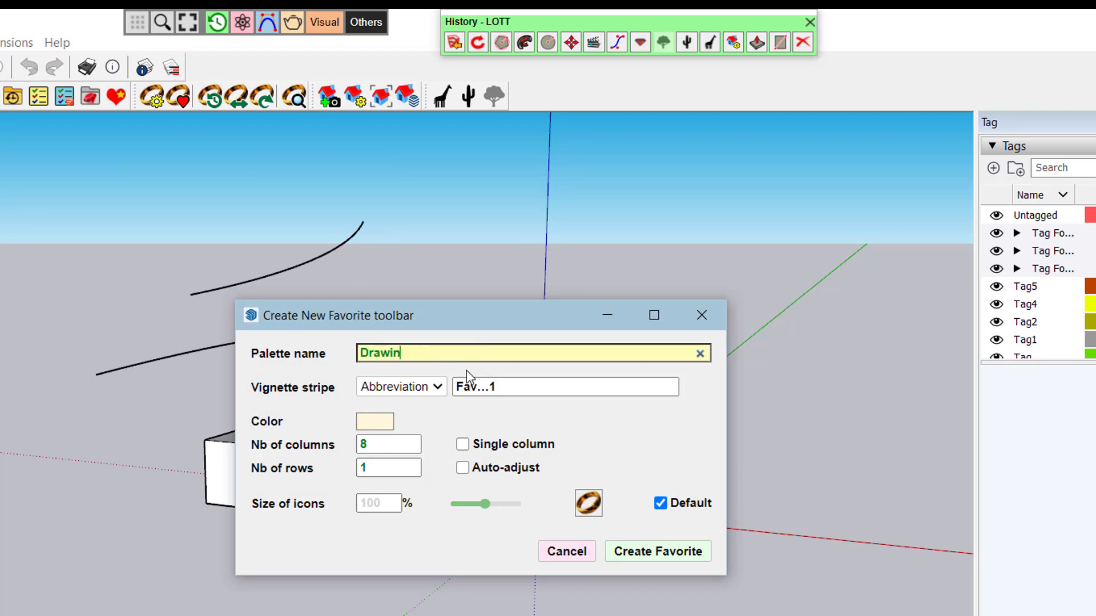
type("g")
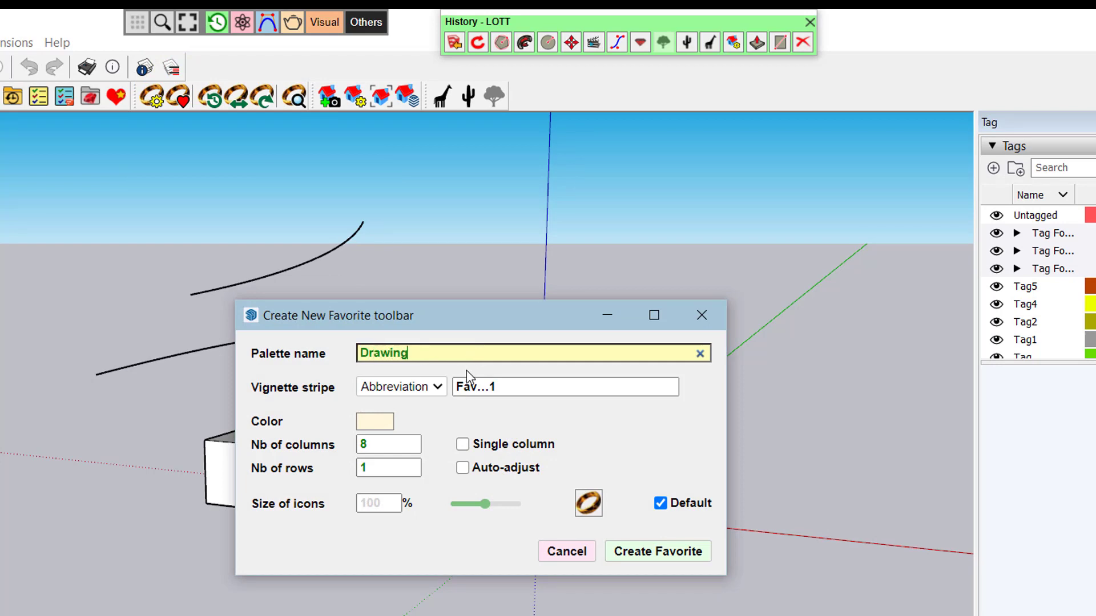
Set the Drawing palette's vignette stripe to Icon and choose the black house icon for it.
left_click(438, 387)
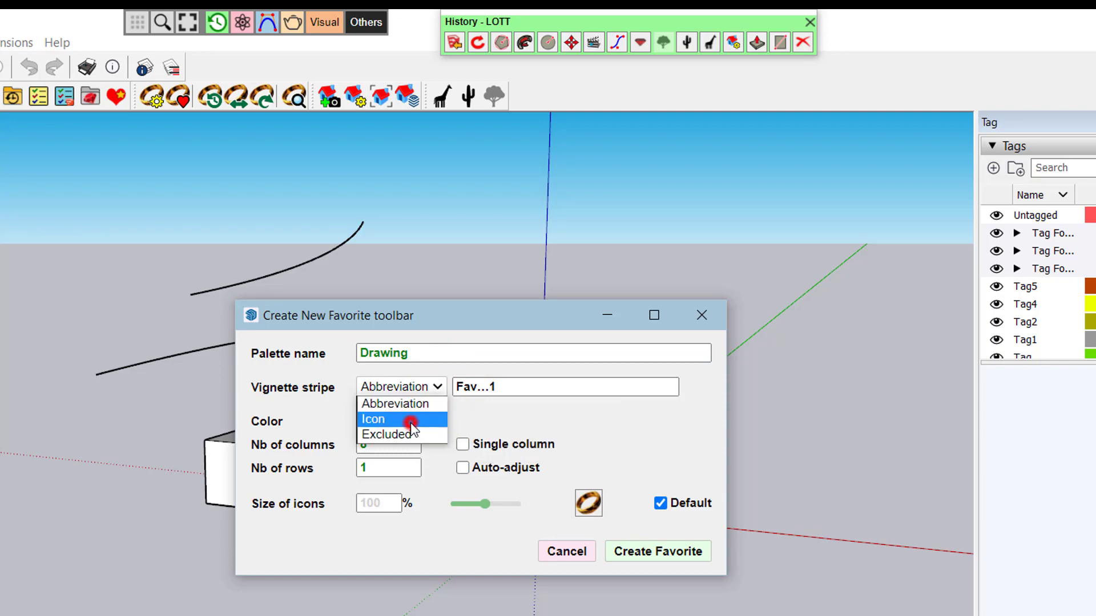
left_click(410, 423)
left_click(461, 389)
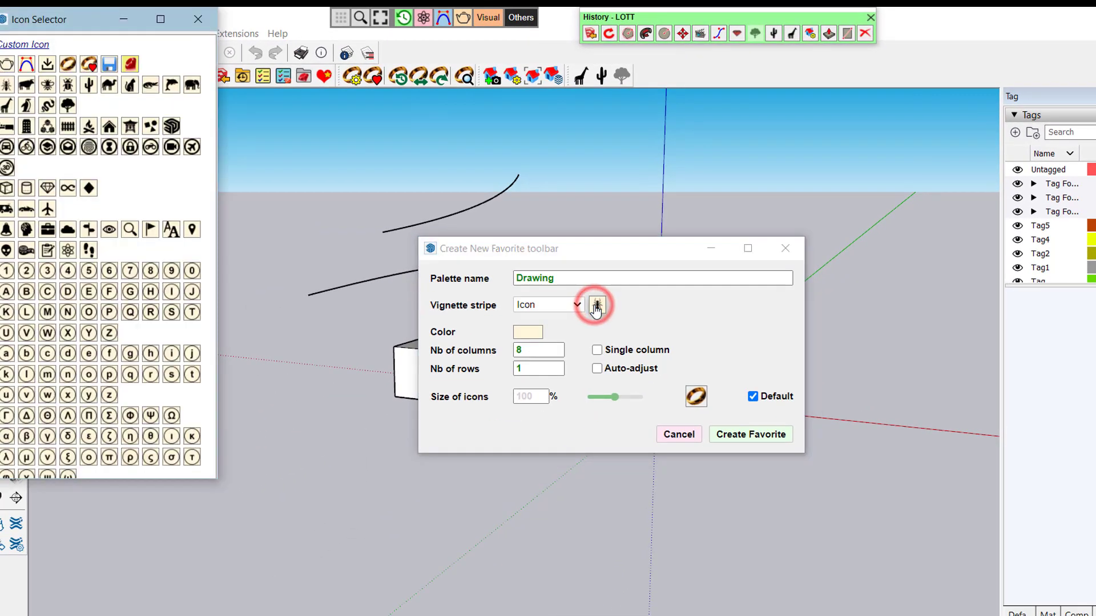
left_click_drag(90, 29, 236, 138)
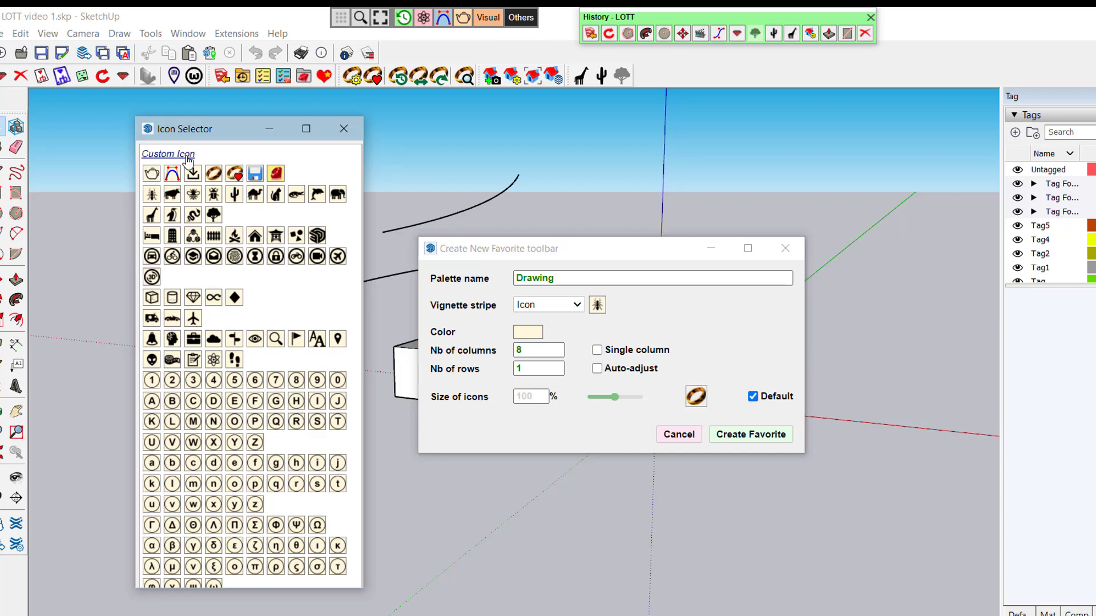
left_click(261, 238)
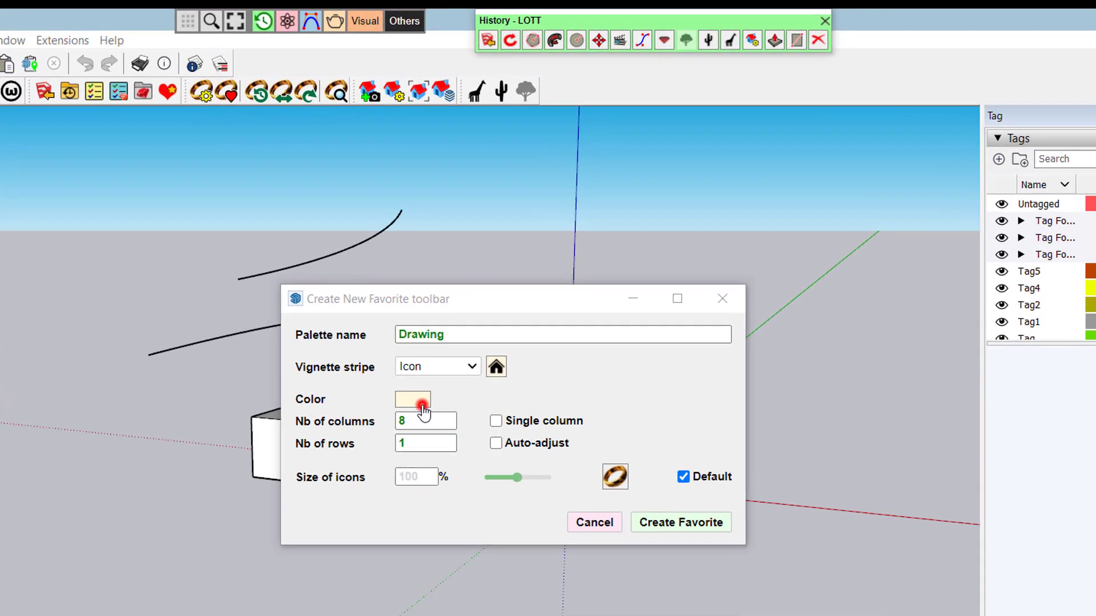
Give the new favorite palette a bright sky-blue color from the Extended set and create it.
left_click(536, 335)
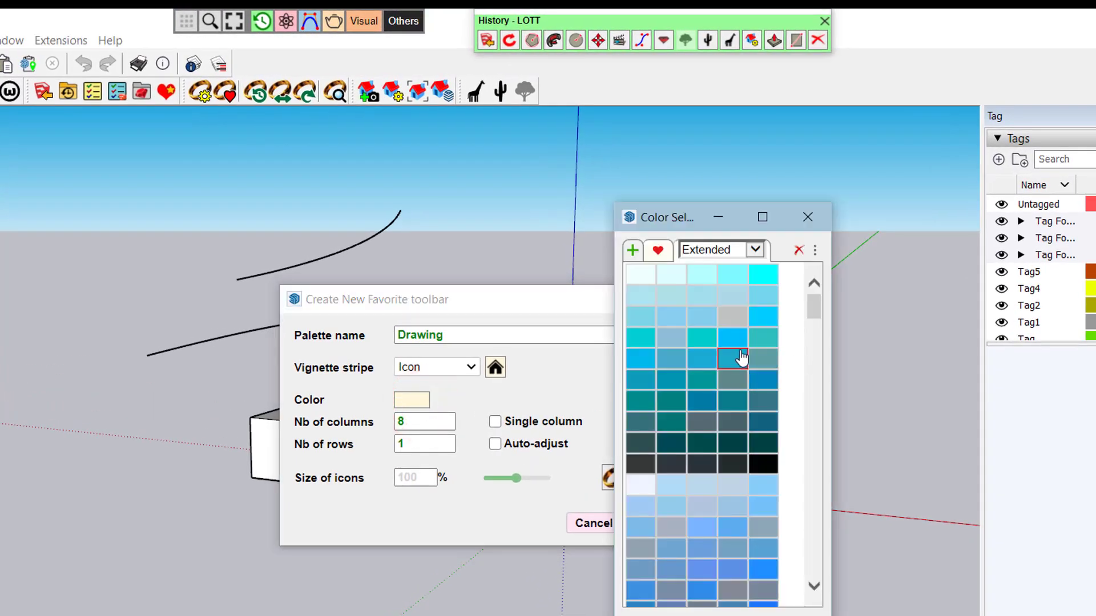
left_click(739, 342)
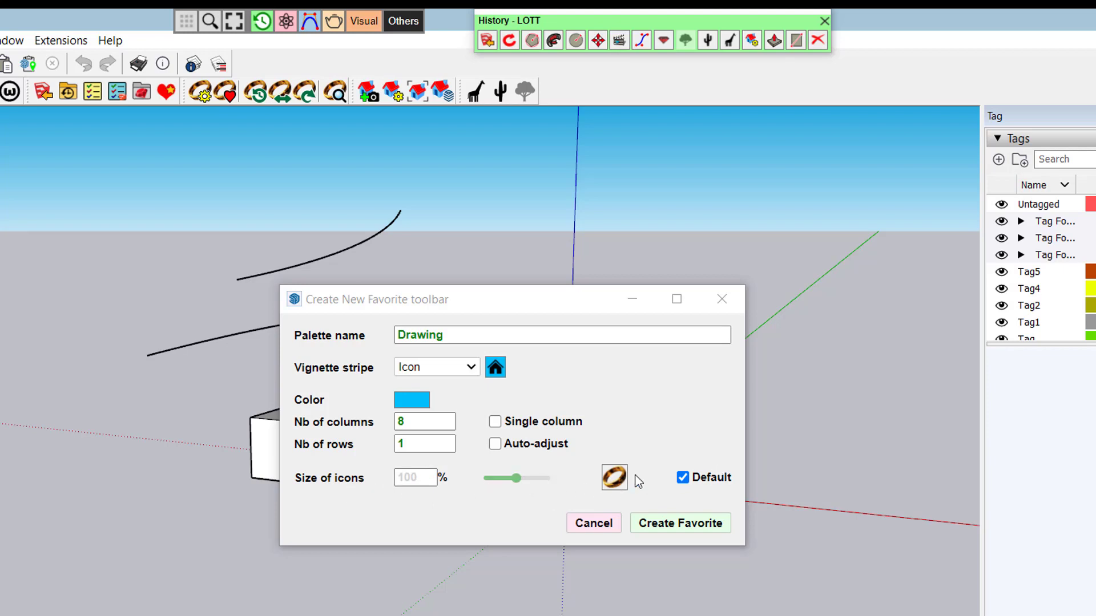
left_click(700, 532)
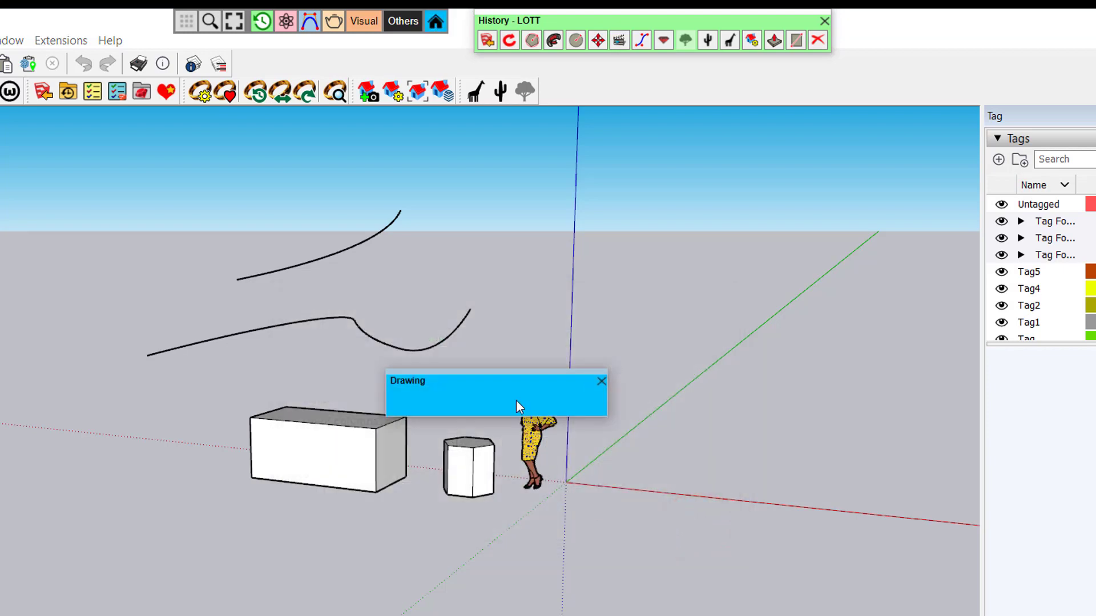
Move the Drawing palette to the empty viewport area beyond the woman figure and open the Master Toolbar Manager.
mouse_move(516, 391)
left_mouse_down()
mouse_move(724, 306)
mouse_move(743, 261)
left_mouse_up()
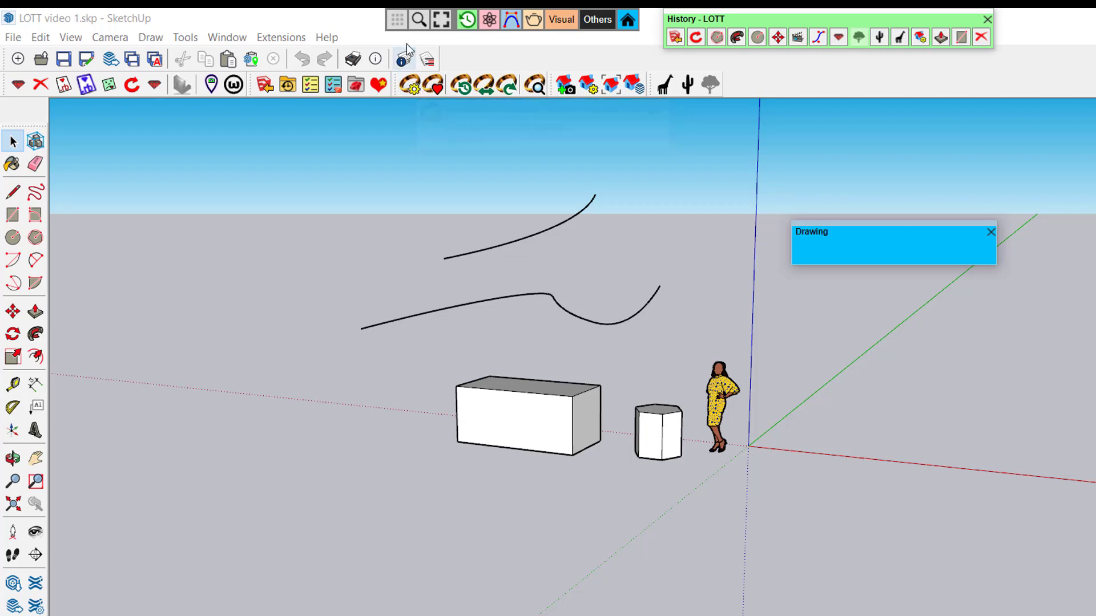
left_click(397, 20)
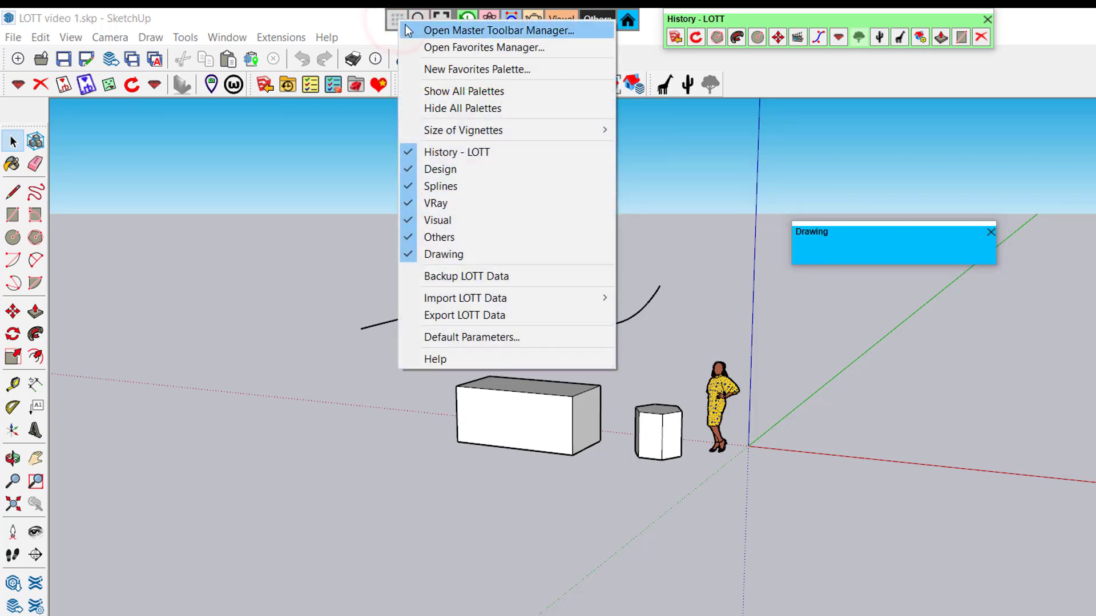
left_click(415, 32)
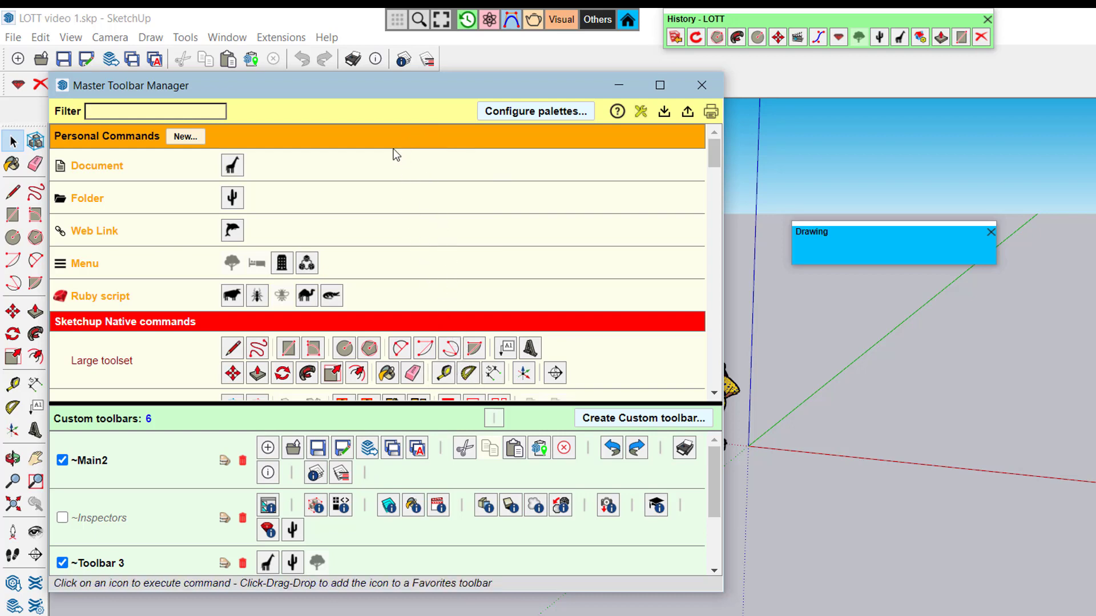
Look through the Master Toolbar Manager's command list, from the native SketchUp commands and author-grouped plugins to the Unassigned Extensions.
scroll(468, 295, "down", 5)
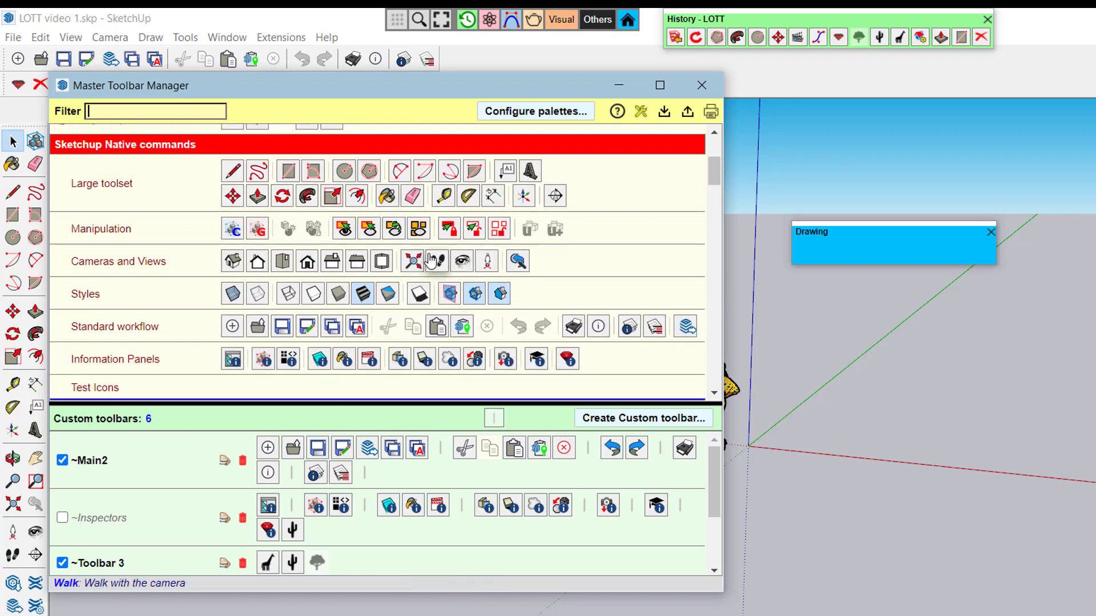
scroll(434, 261, "down", 2)
scroll(429, 254, "down", 3)
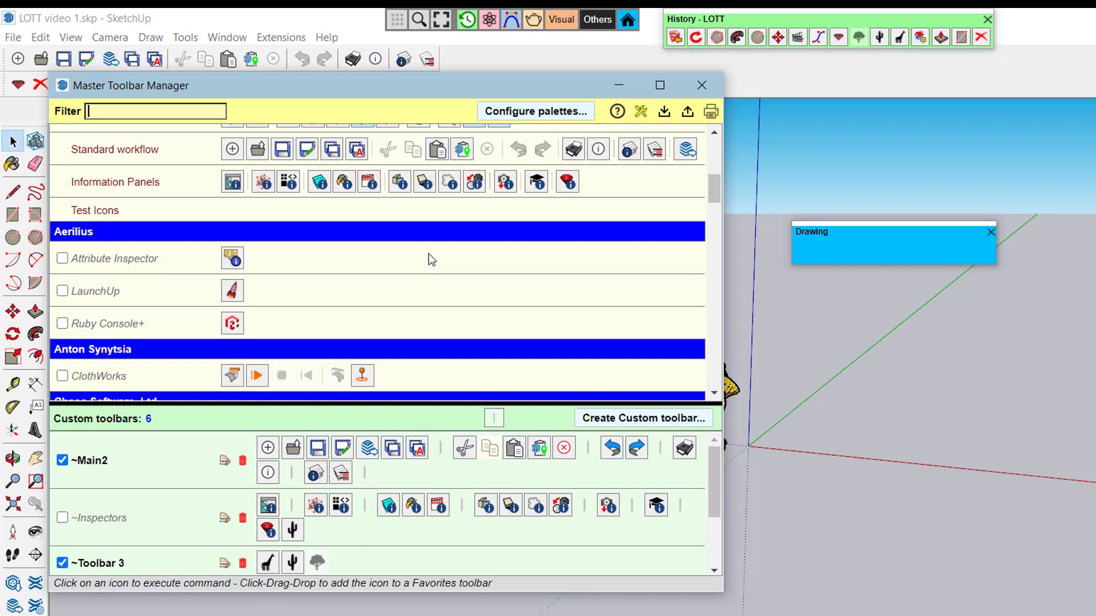
scroll(429, 255, "down", 2)
scroll(429, 253, "down", 3)
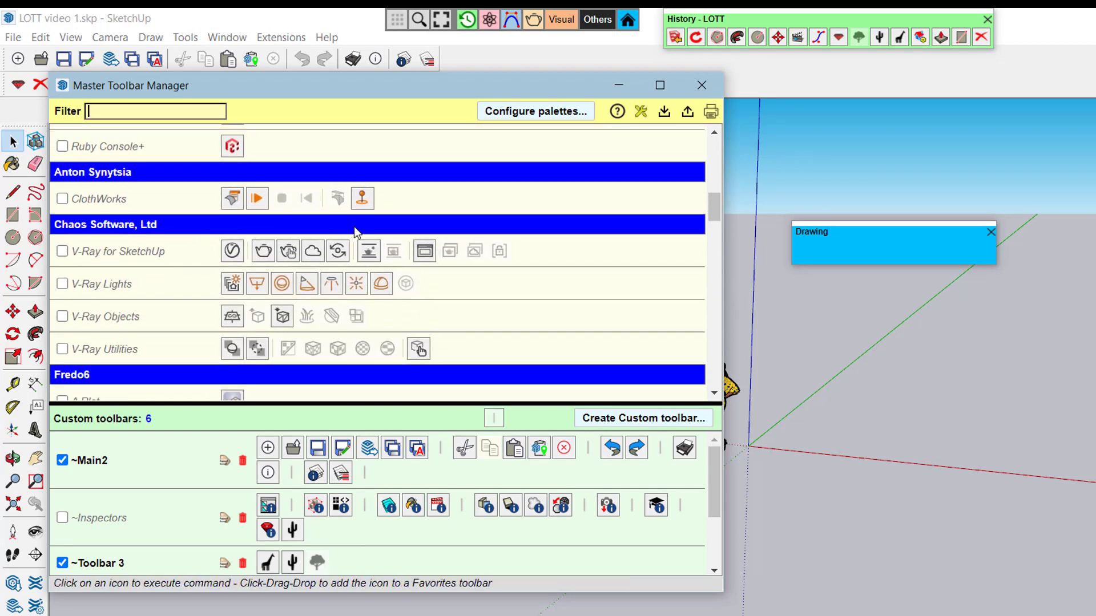
scroll(374, 223, "down", 5)
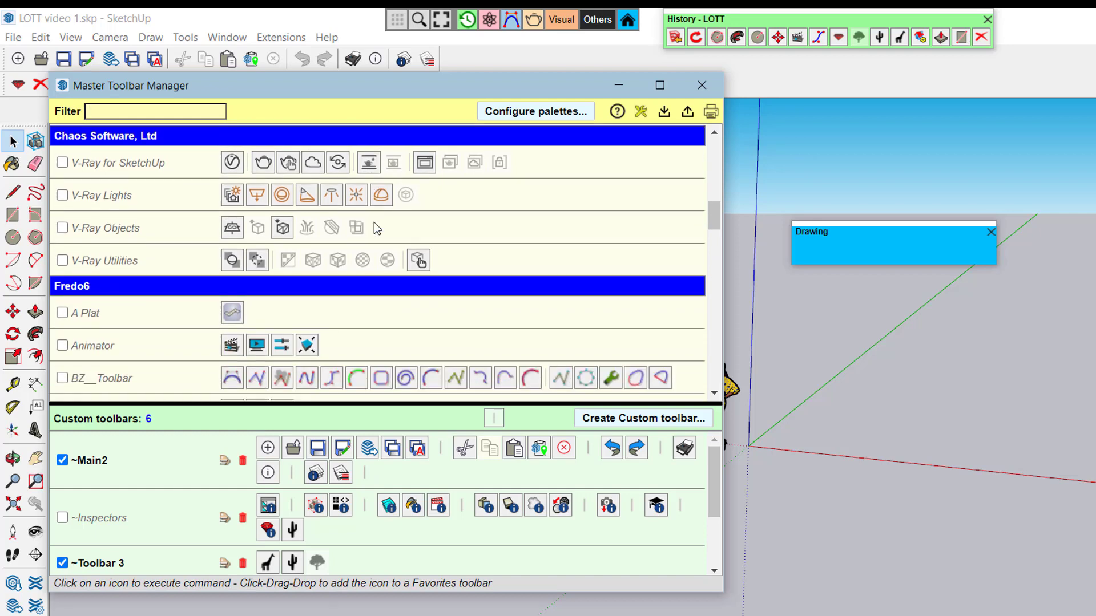
scroll(374, 222, "down", 6)
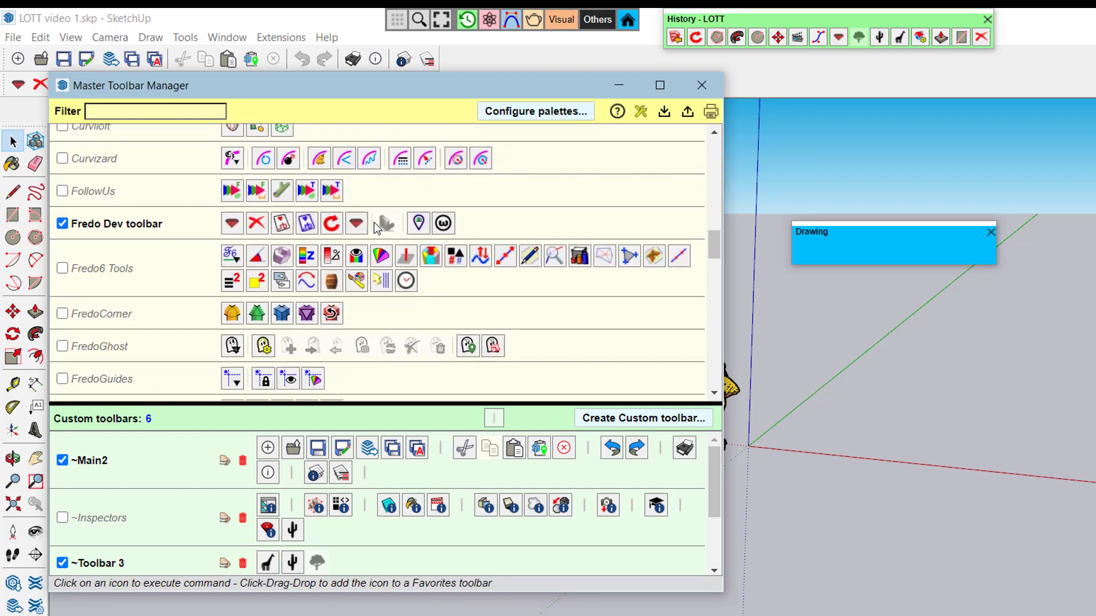
scroll(374, 221, "down", 9)
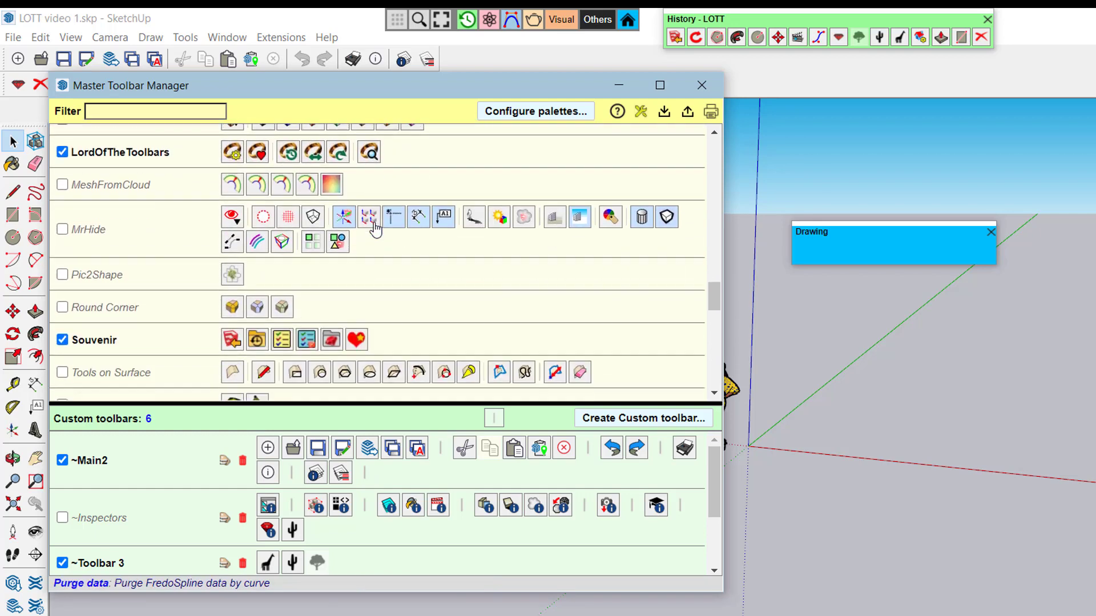
scroll(375, 230, "down", 6)
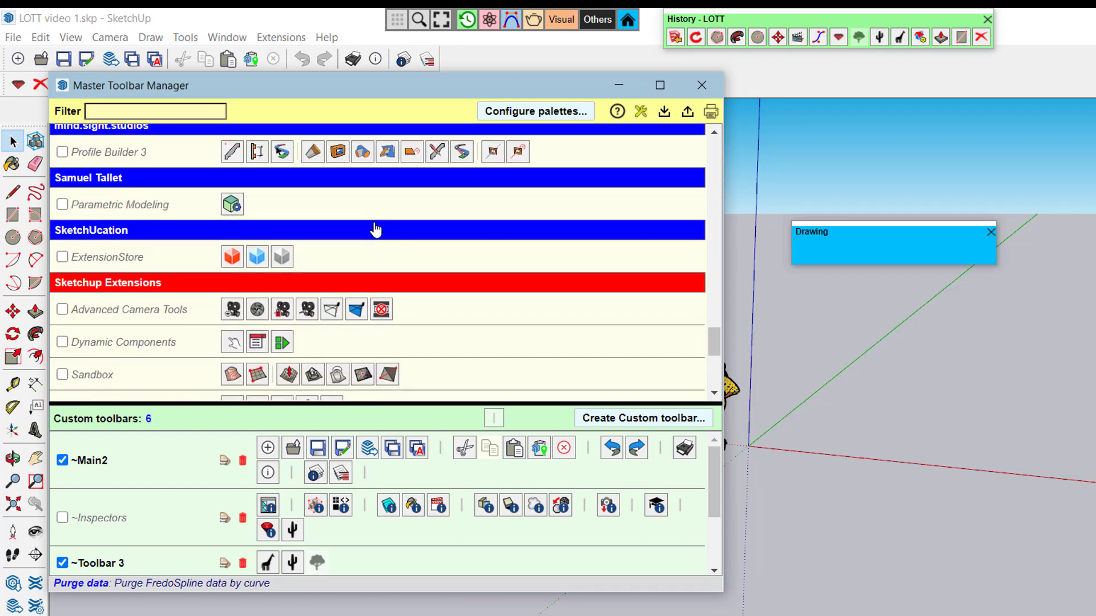
scroll(374, 224, "up", 2)
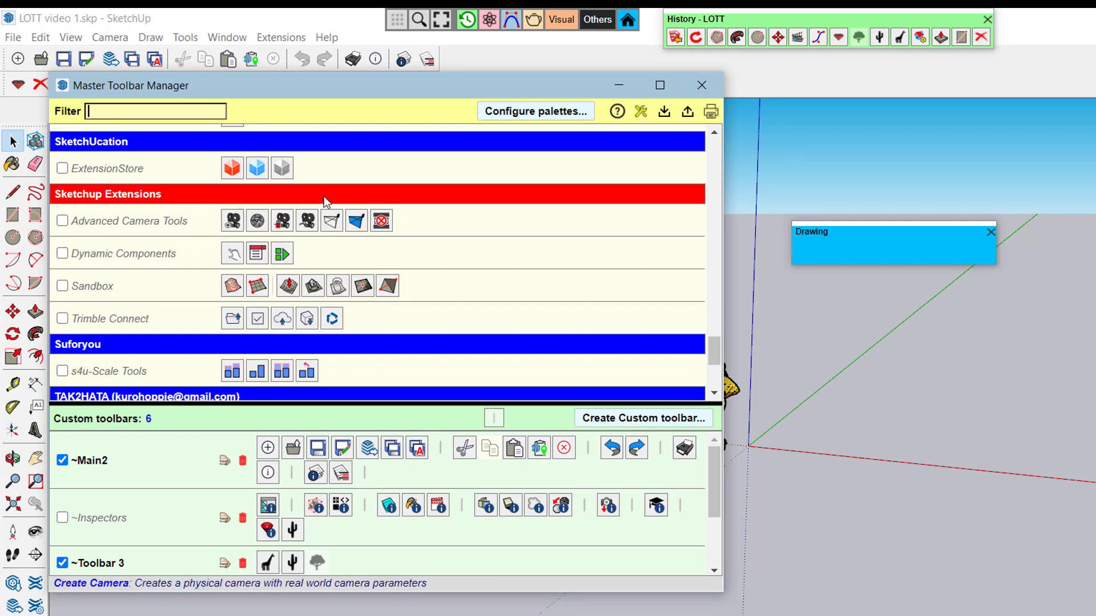
scroll(443, 201, "down", 5)
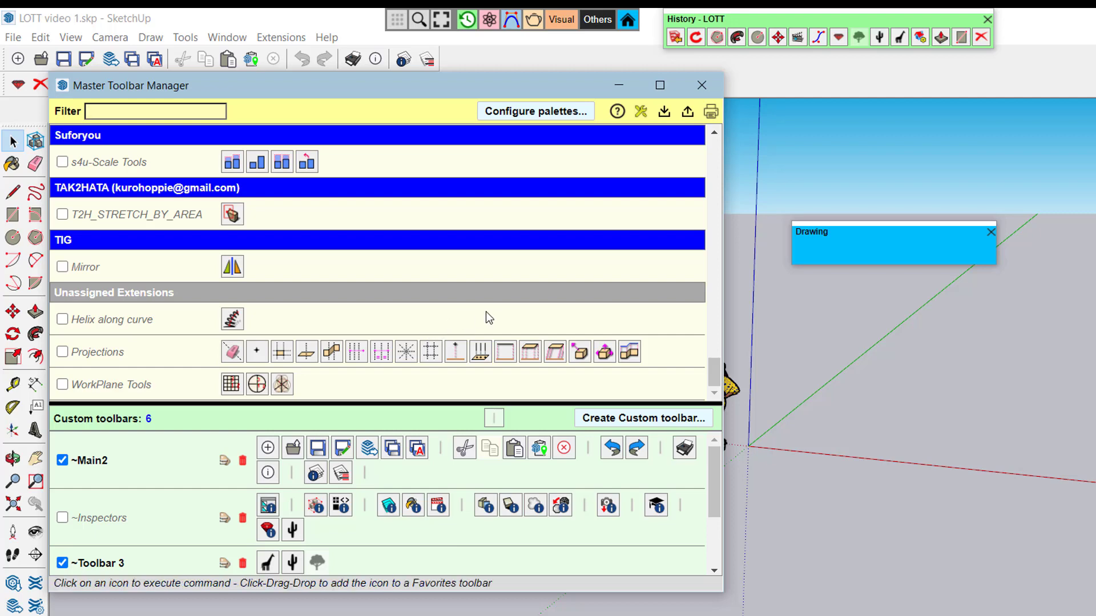
scroll(482, 297, "up", 3)
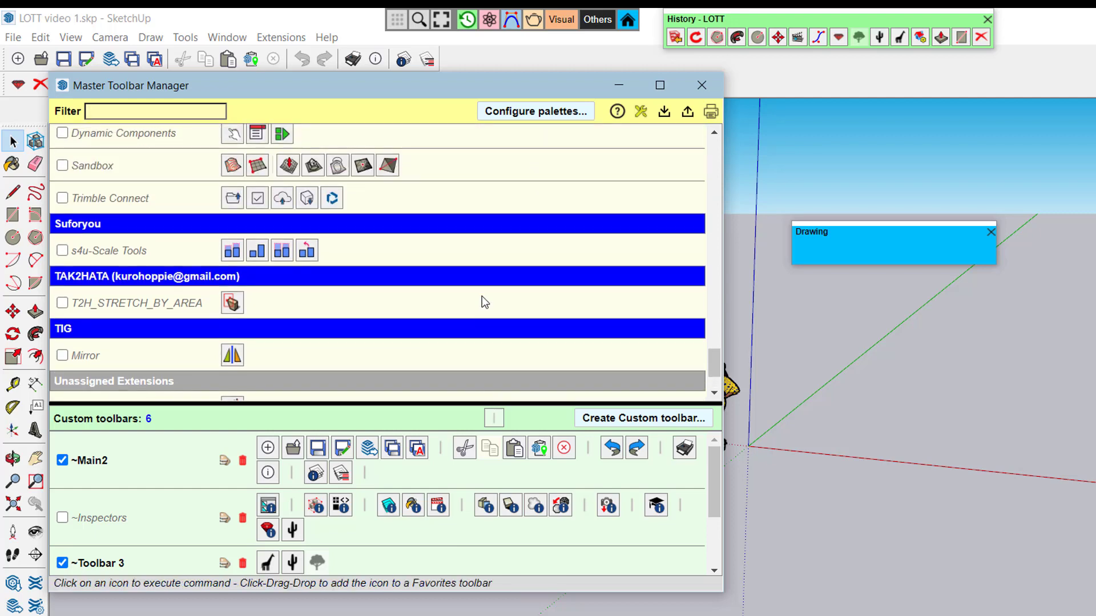
scroll(482, 296, "down", 3)
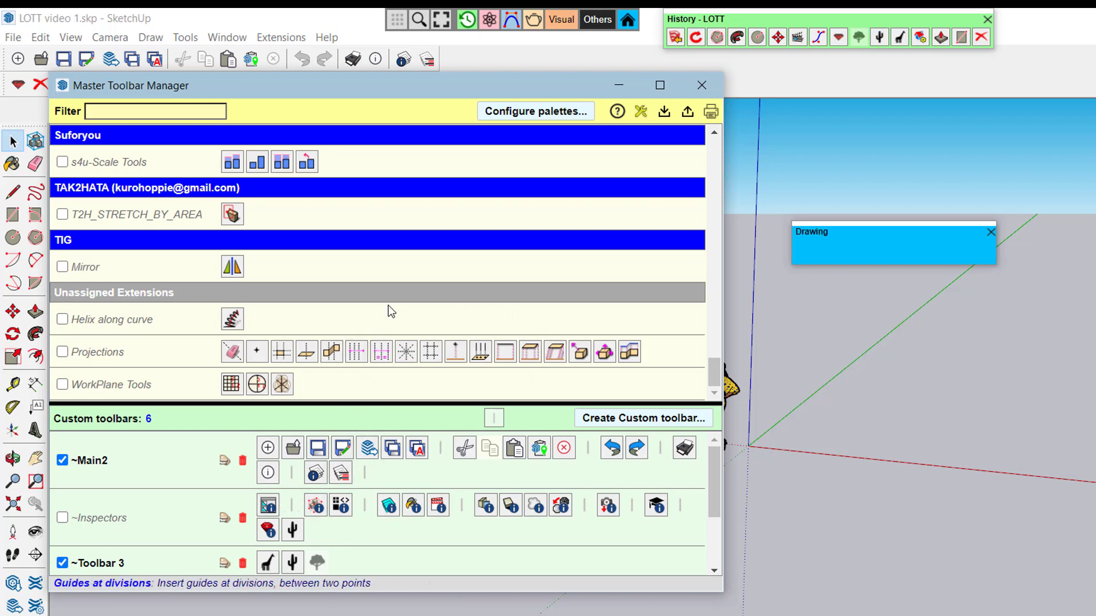
scroll(389, 308, "up", 3)
scroll(361, 206, "up", 6)
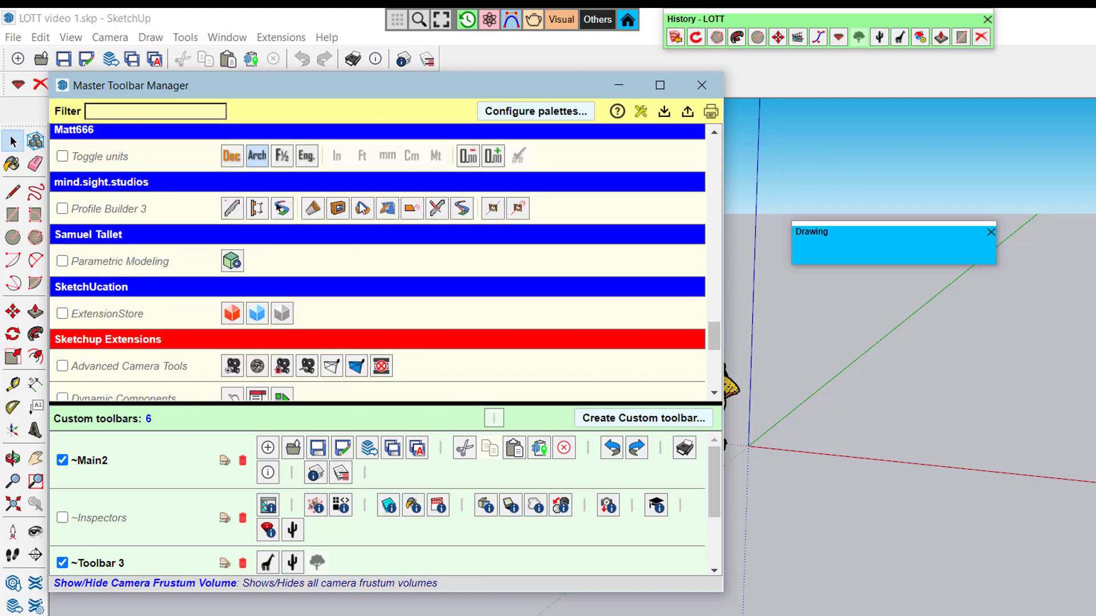
scroll(361, 209, "up", 1)
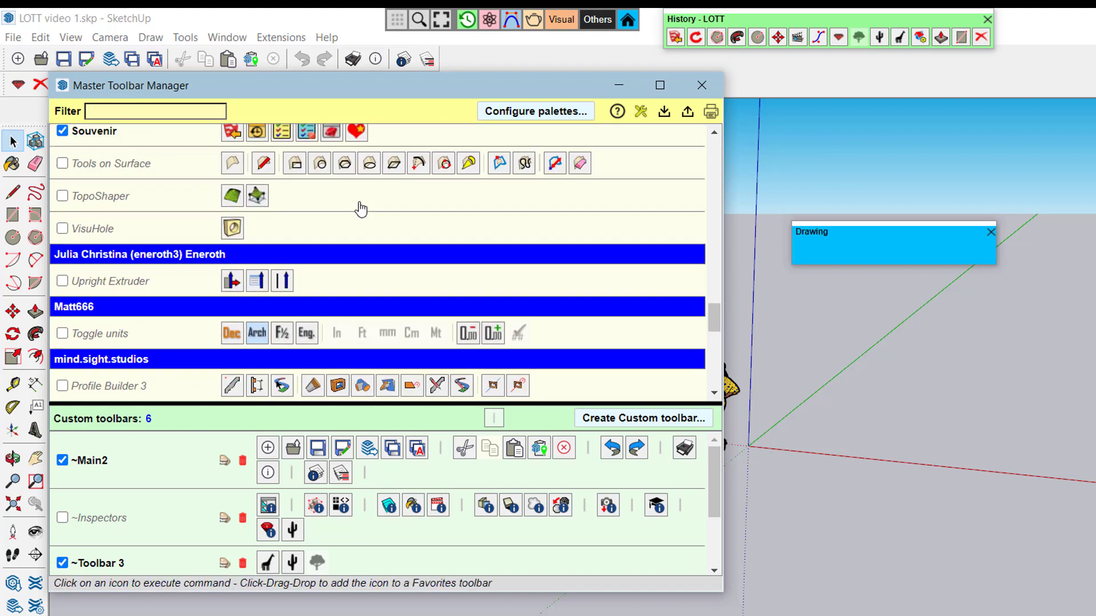
scroll(361, 209, "up", 15)
scroll(359, 206, "up", 7)
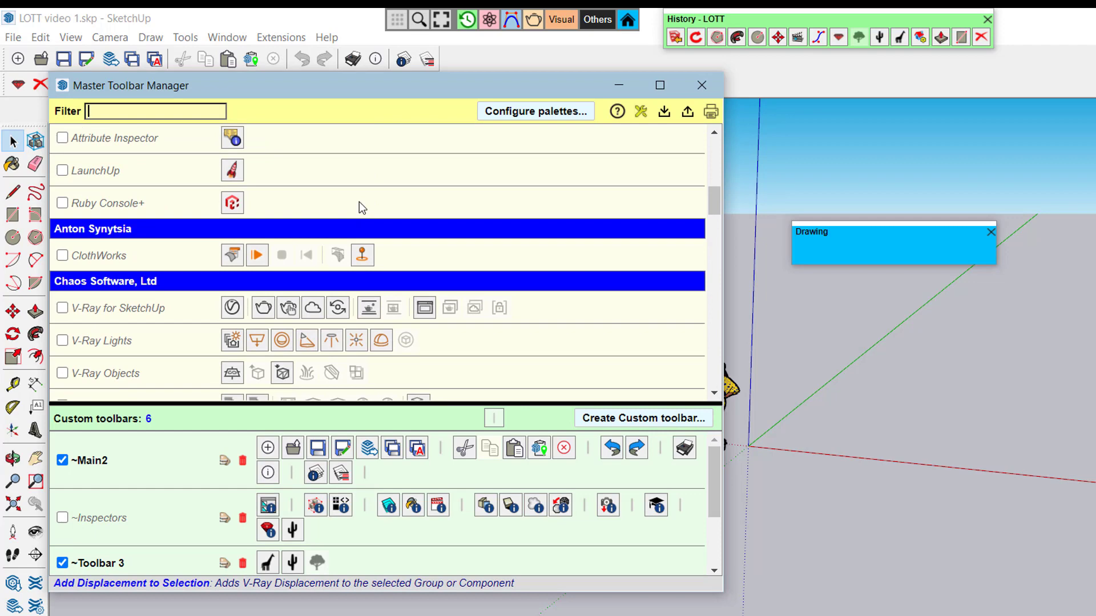
Add the BZ__Toolbar spiral command and the three Curviloft commands to the Drawing palette, and heighten the palette to show both rows.
scroll(358, 201, "down", 5)
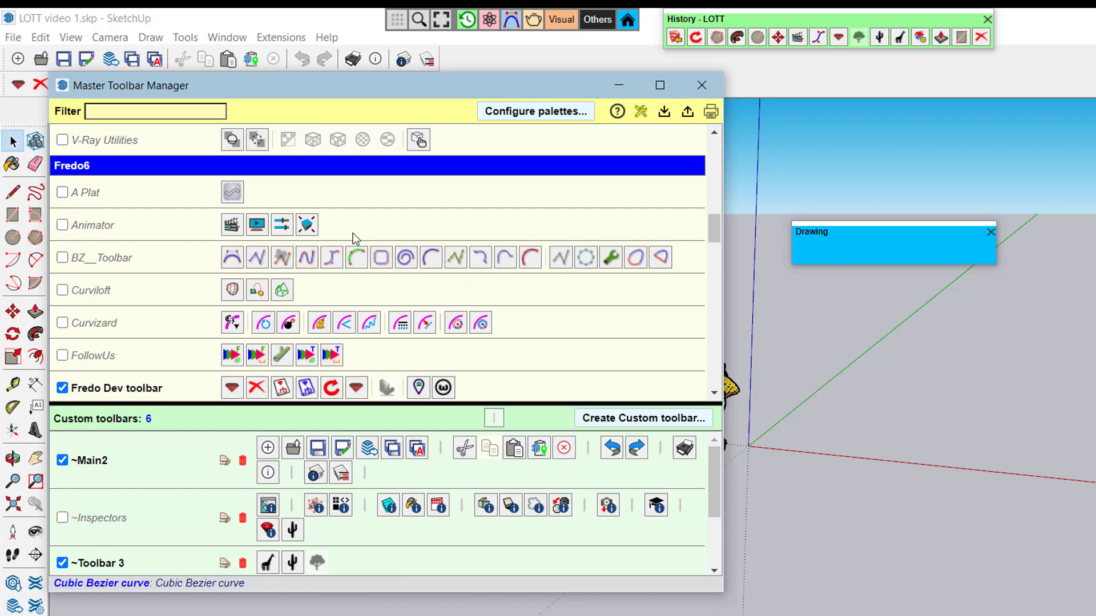
mouse_move(407, 264)
left_mouse_down()
mouse_move(570, 235)
mouse_move(839, 247)
mouse_move(848, 256)
left_mouse_up()
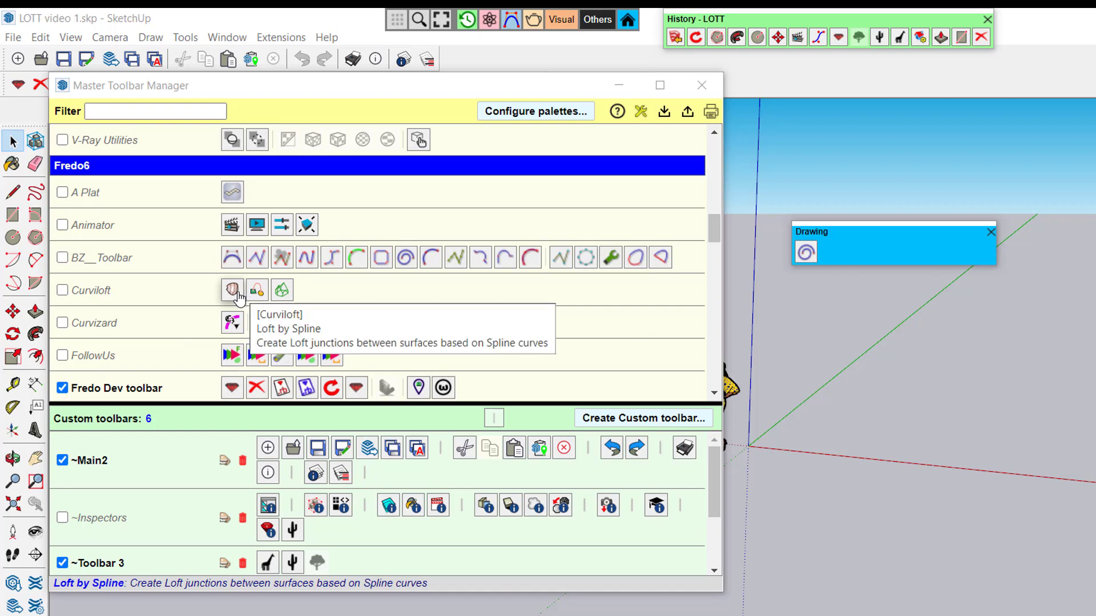
mouse_move(238, 294)
left_mouse_down()
mouse_move(685, 247)
mouse_move(837, 245)
left_mouse_up()
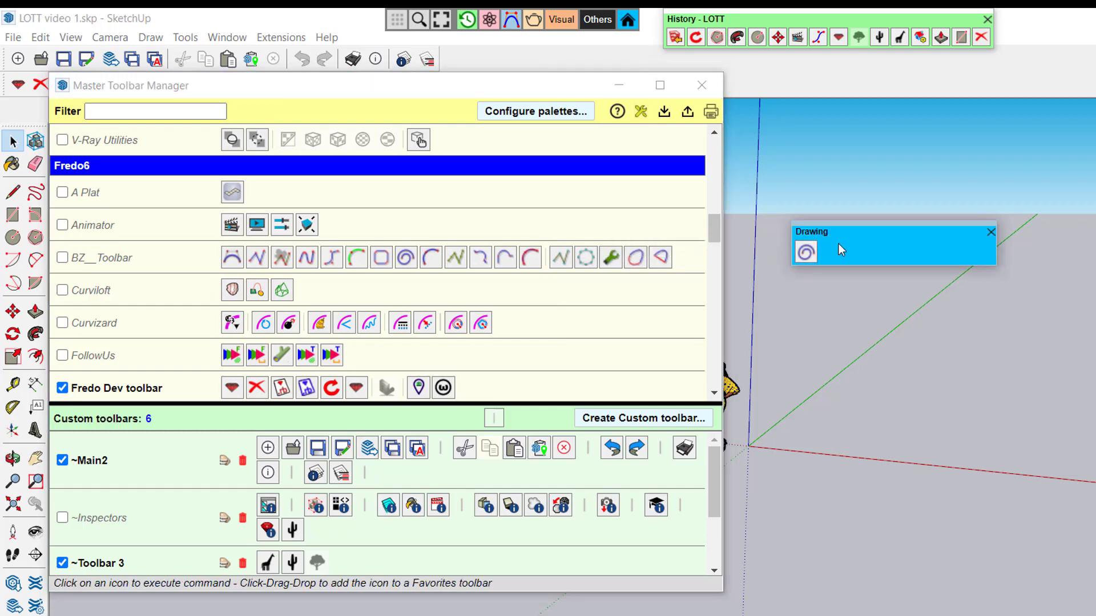
left_click_drag(879, 266, 879, 318)
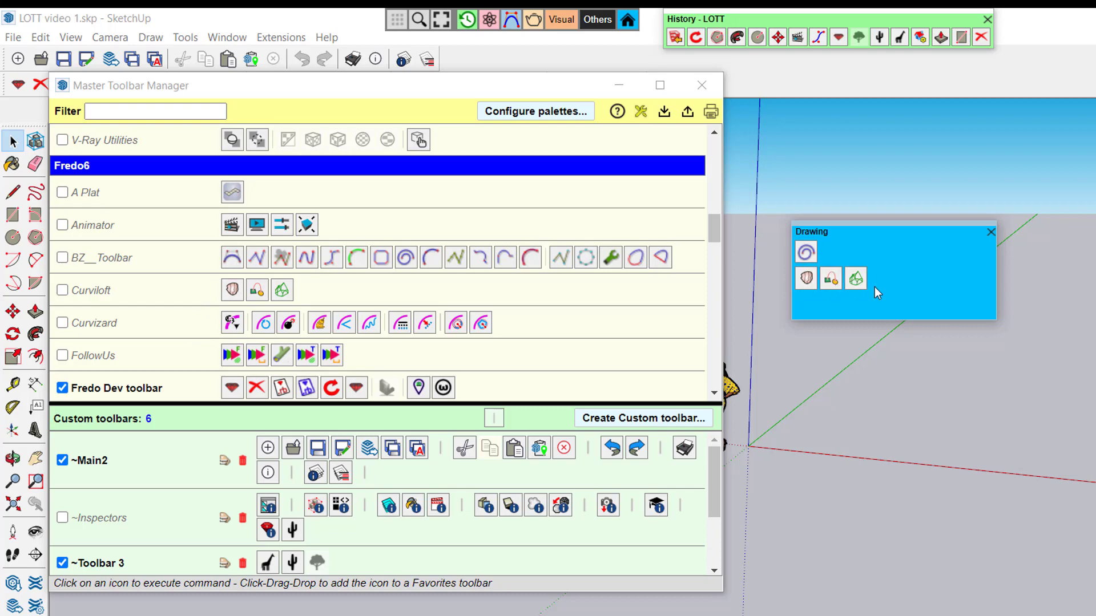
Shift the Drawing palette slightly, collapse it to a single row and flip between its command rows.
mouse_move(916, 234)
left_mouse_down()
mouse_move(889, 245)
mouse_move(897, 230)
left_mouse_up()
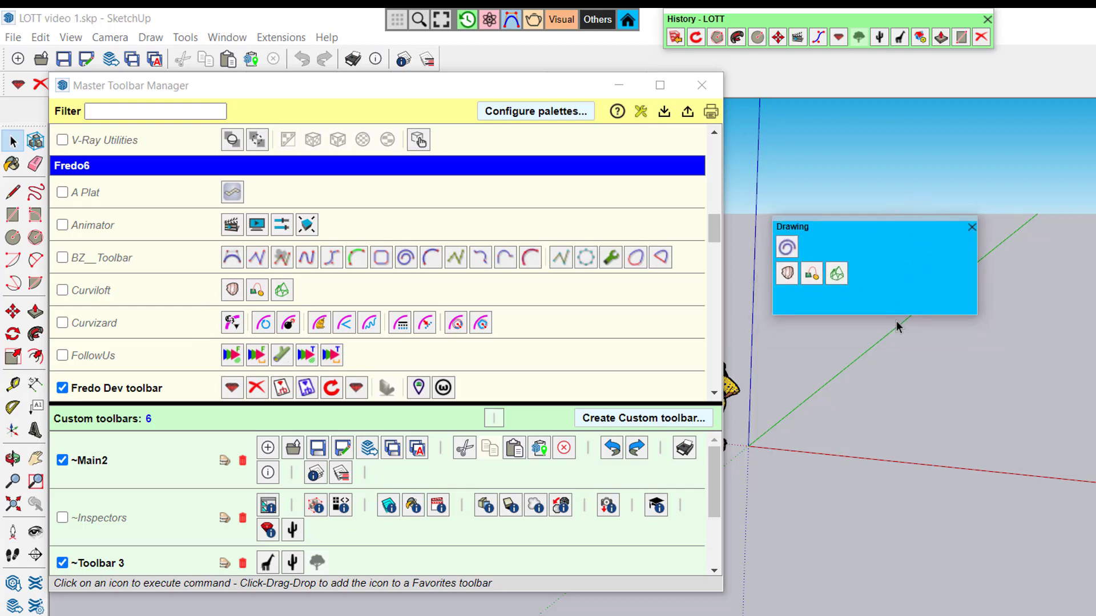
left_click_drag(898, 314, 891, 261)
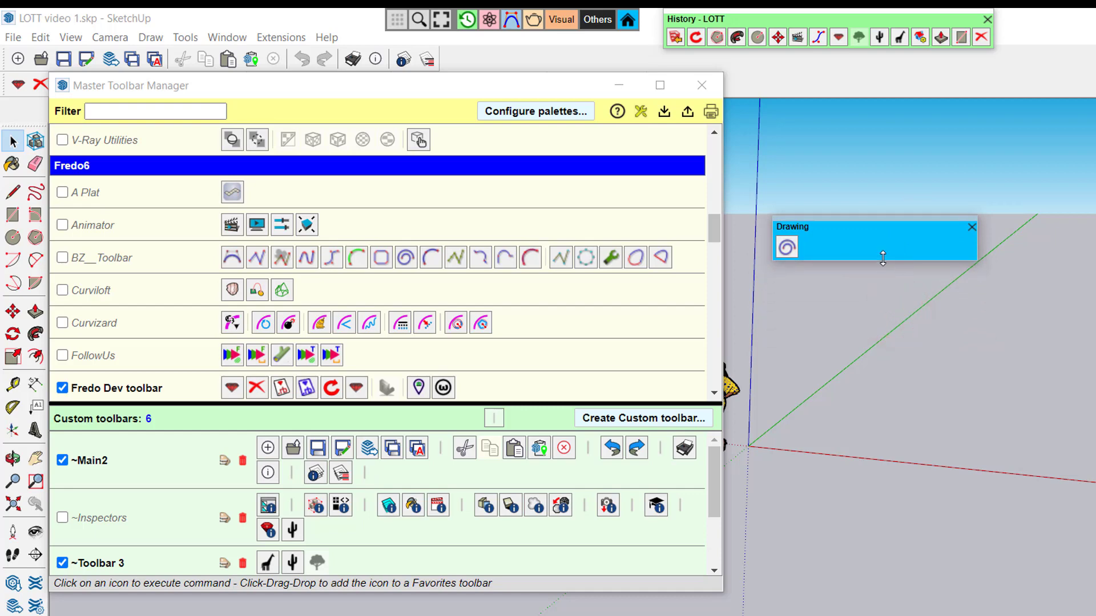
scroll(881, 251, "down", 1)
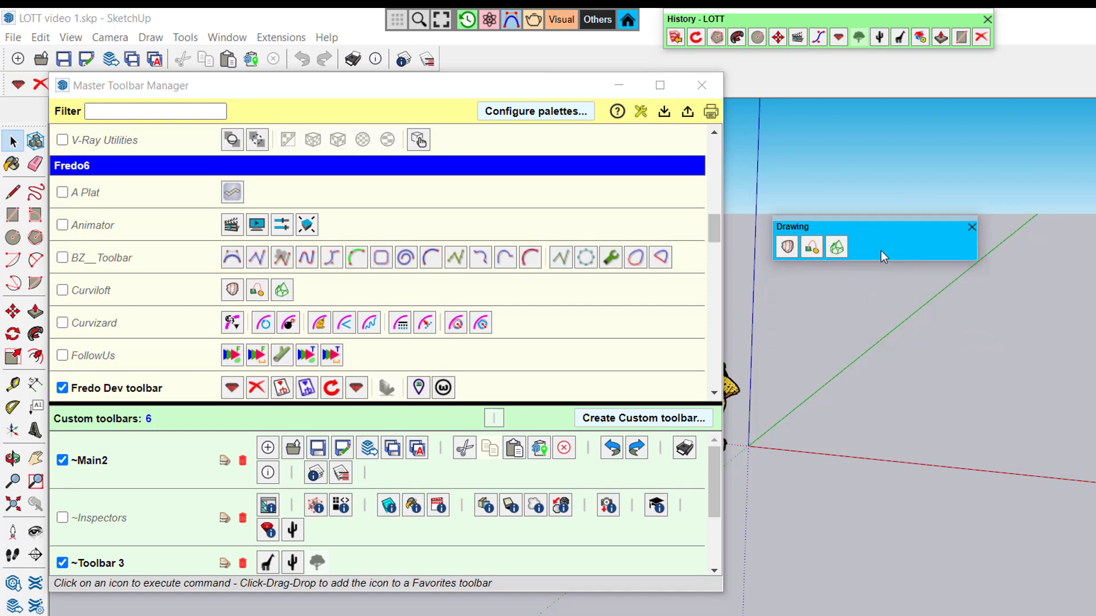
scroll(881, 251, "up", 1)
scroll(882, 252, "down", 1)
scroll(881, 251, "up", 1)
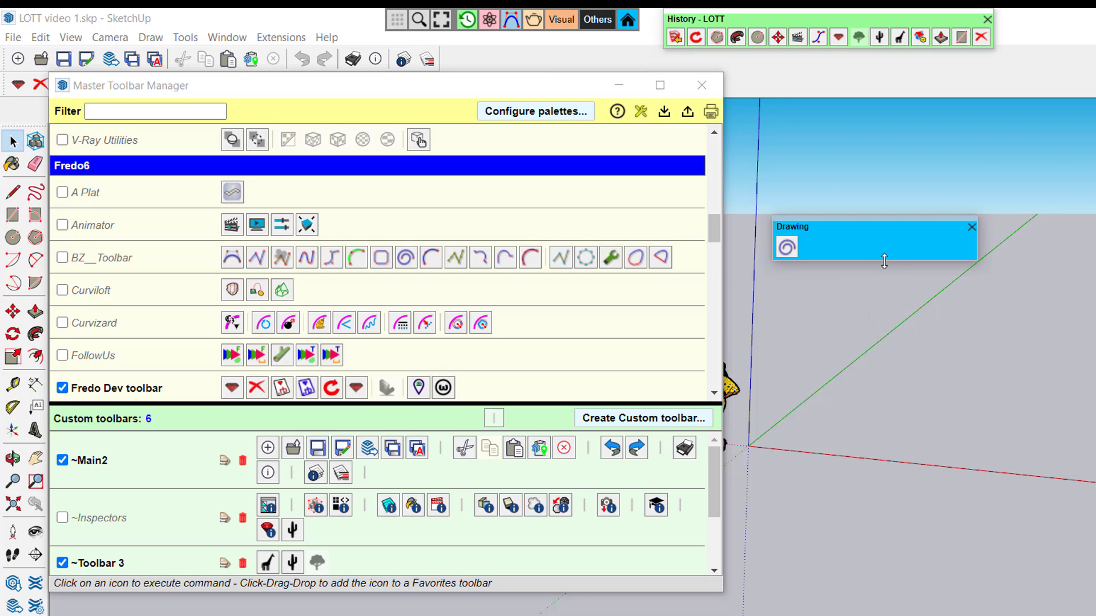
Enlarge the Drawing palette and enable Auto-adjust in its properties, saving the changes.
left_click_drag(882, 259, 877, 325)
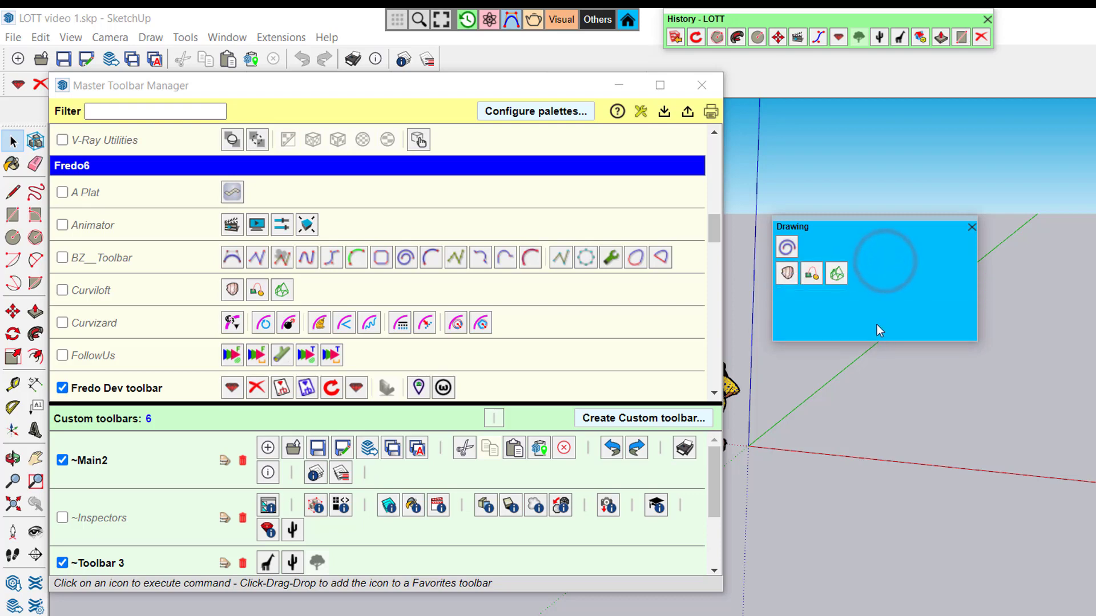
right_click(901, 255)
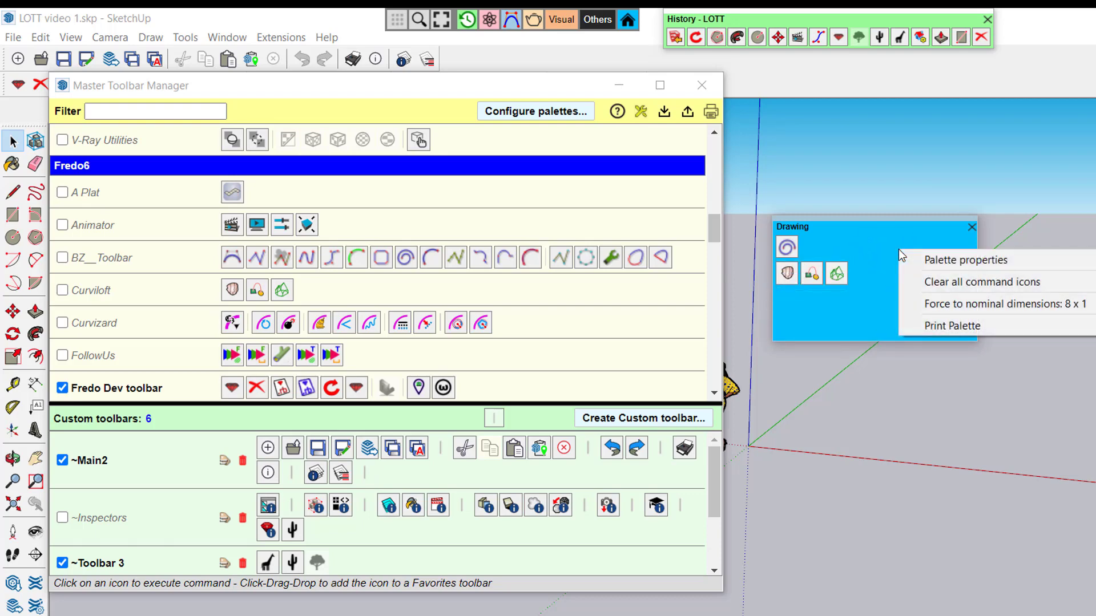
left_click(928, 259)
left_click(714, 411)
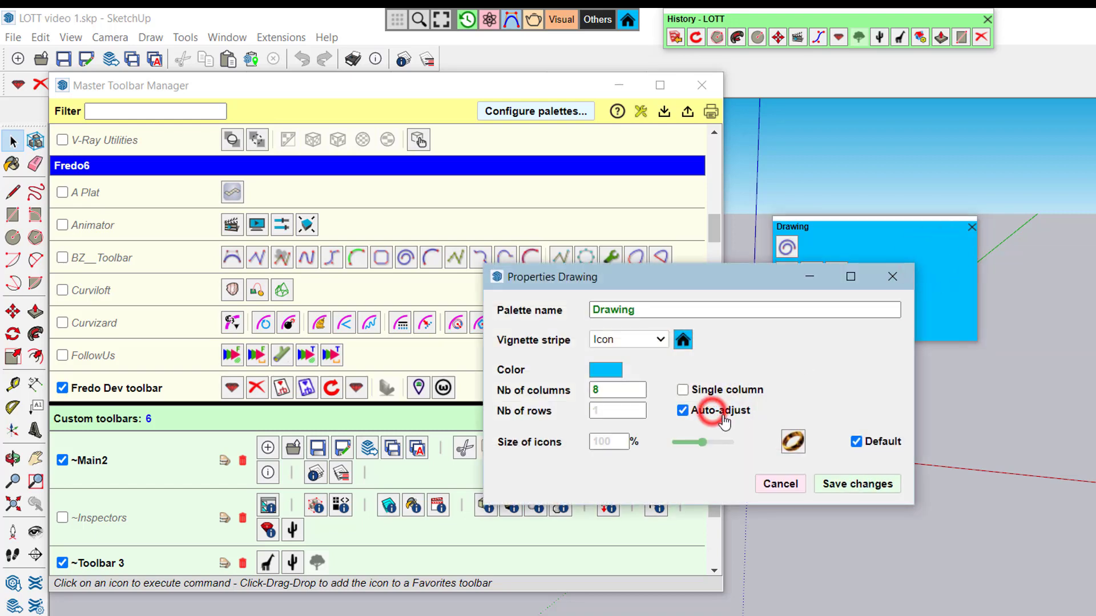
left_click(857, 482)
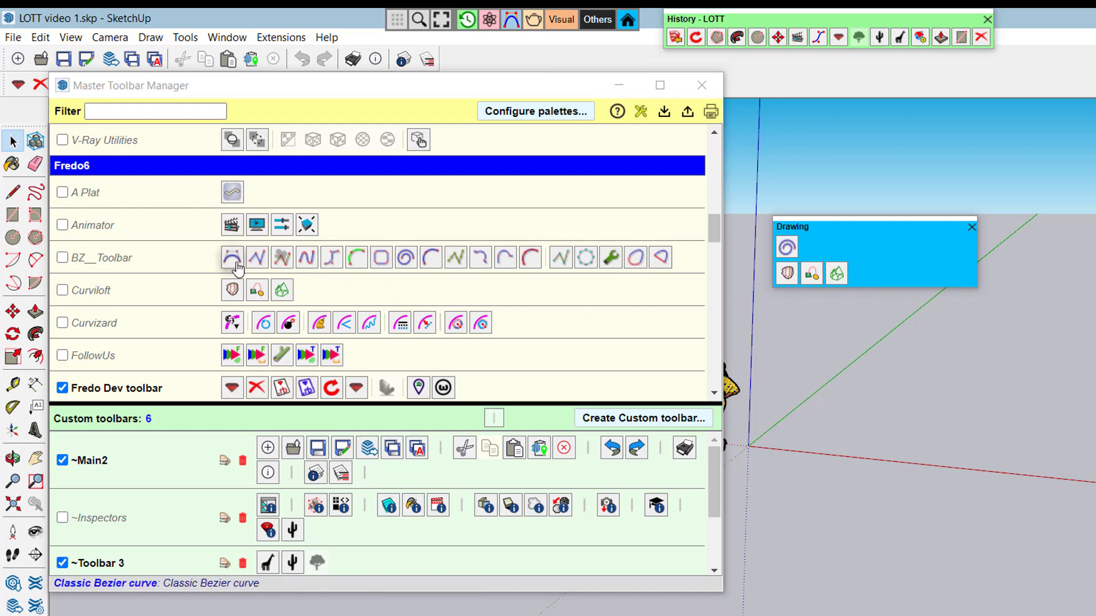
Add the full BZ__Toolbar command set above the Curviloft row of the Drawing palette and insert a separator after Classic Bezier curve.
mouse_move(232, 257)
left_mouse_down()
mouse_move(828, 274)
mouse_move(791, 274)
left_mouse_up()
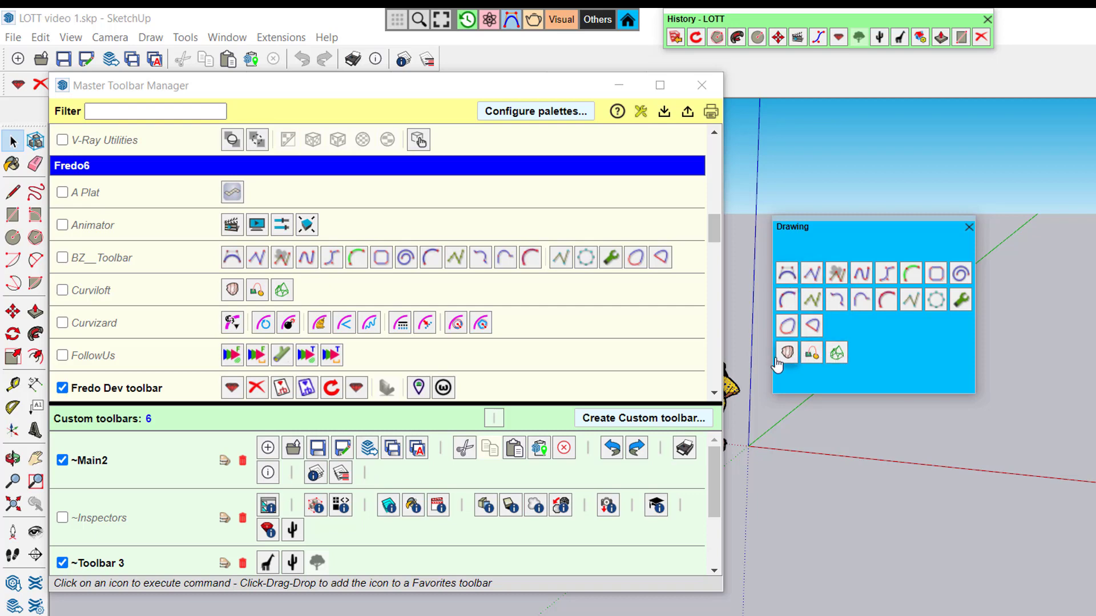
right_click(789, 275)
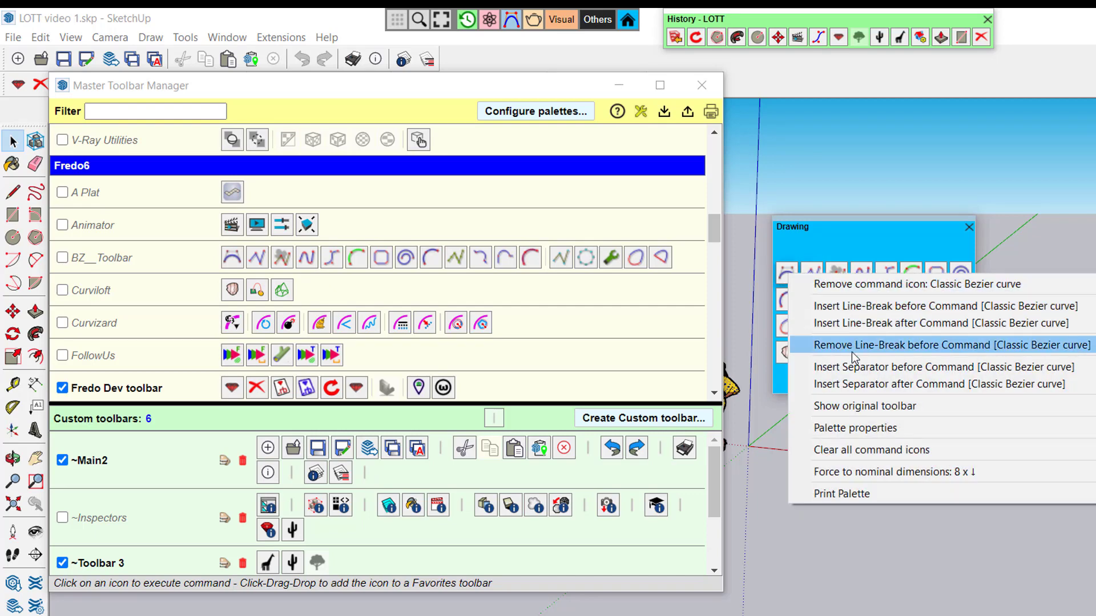
left_click(883, 384)
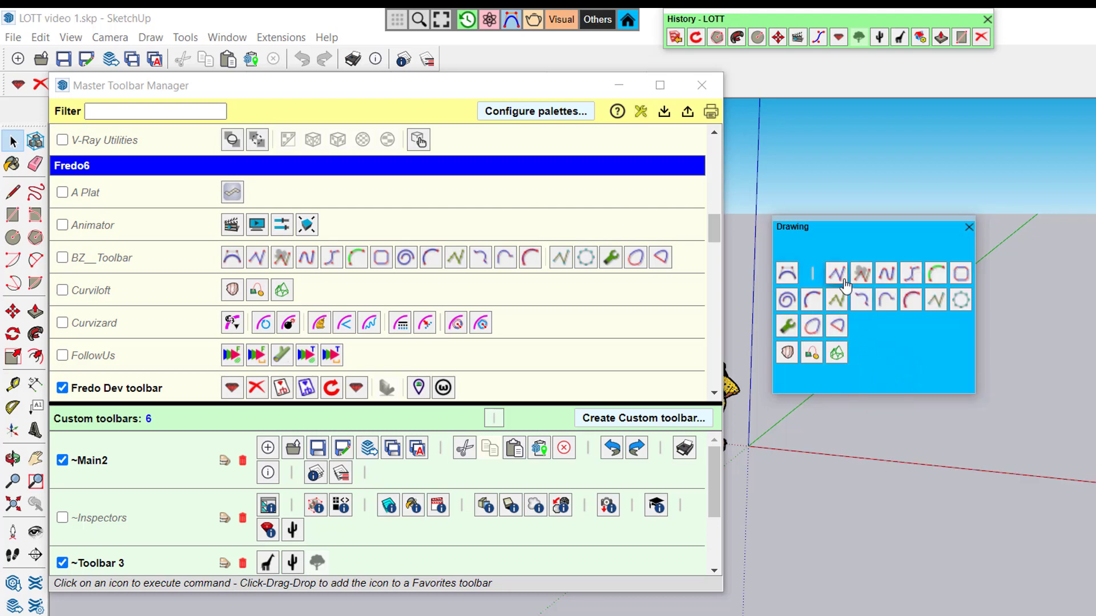
Insert a line break after the Polyline Divider command and remove the line break before Classic Bezier curve in the Drawing palette.
right_click(867, 276)
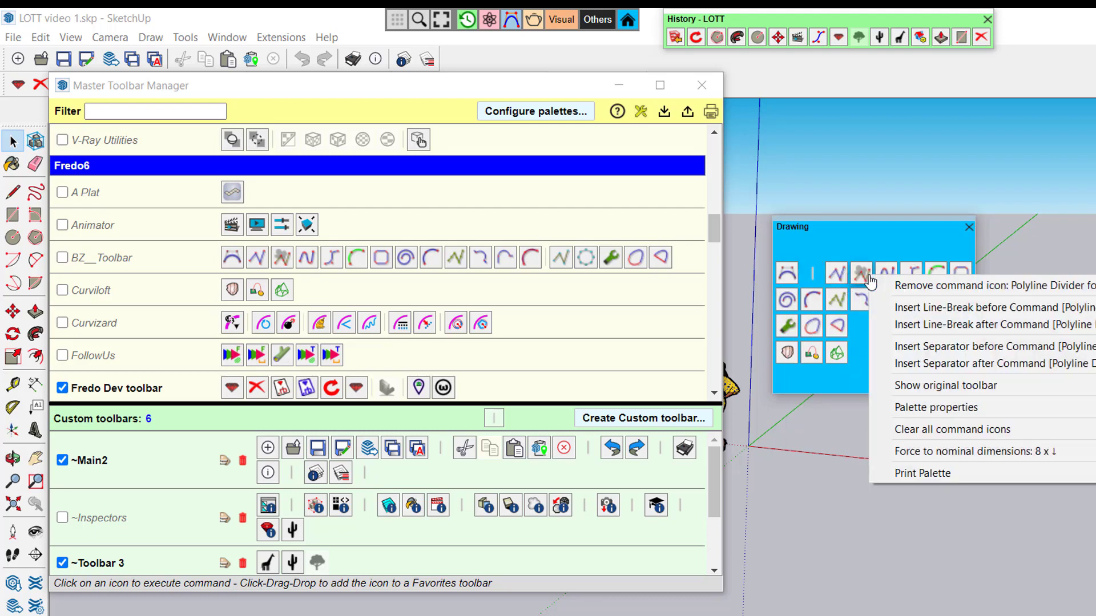
left_click(934, 324)
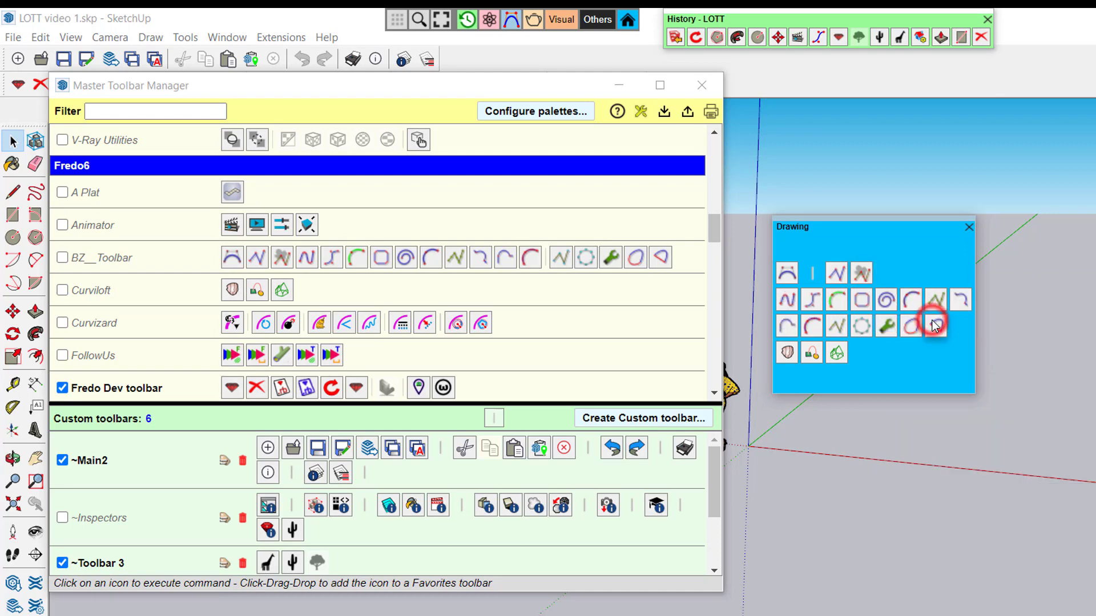
right_click(788, 280)
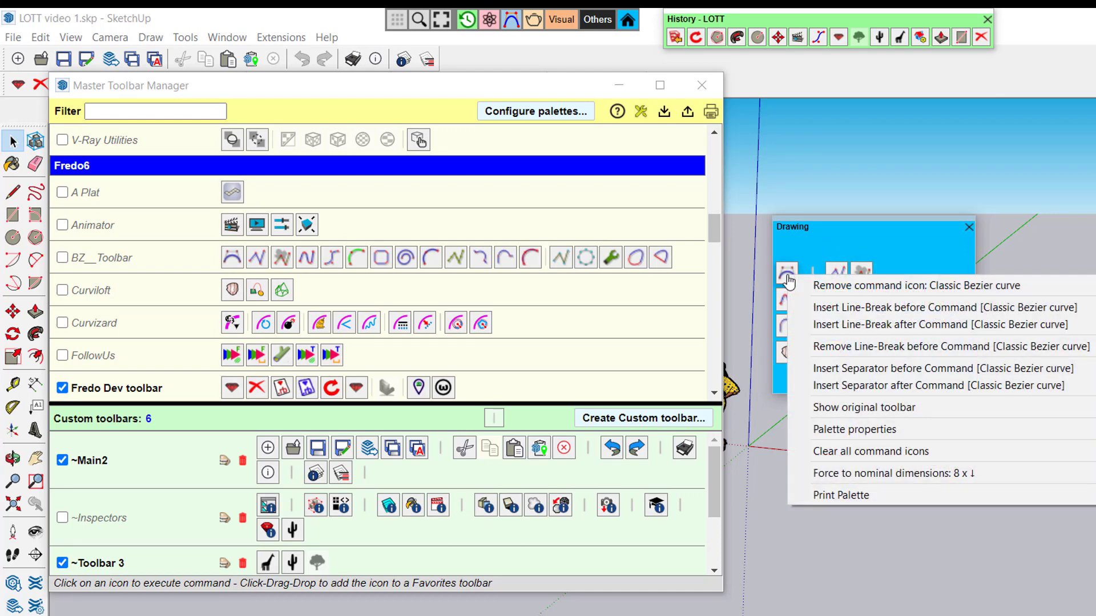
left_click(833, 345)
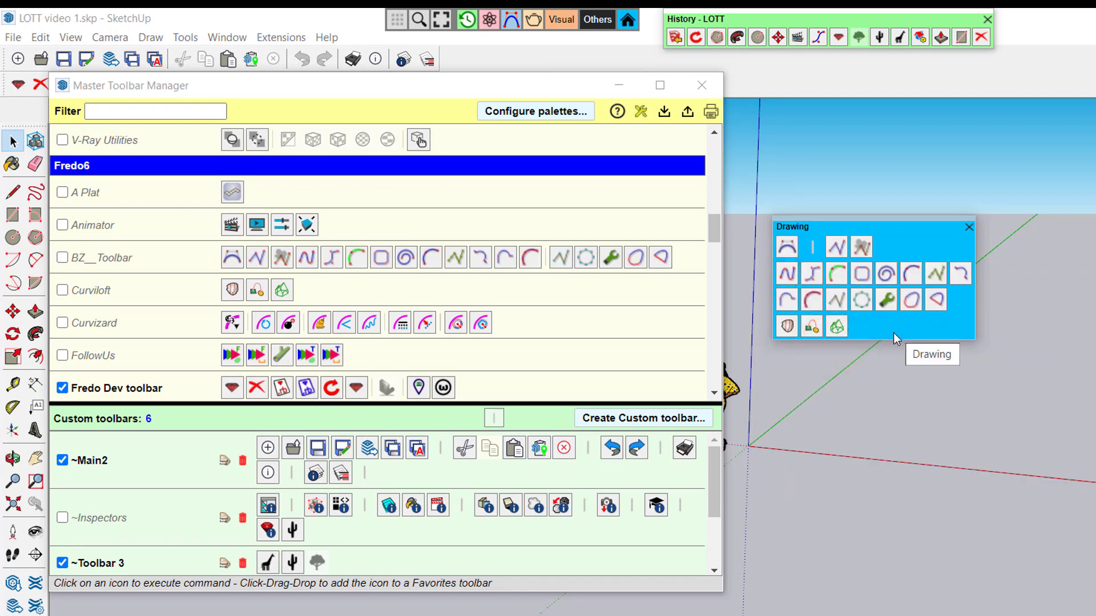
Preview the Drawing palette from its house vignette and try to shrink the floating palette to one row.
left_click(628, 23)
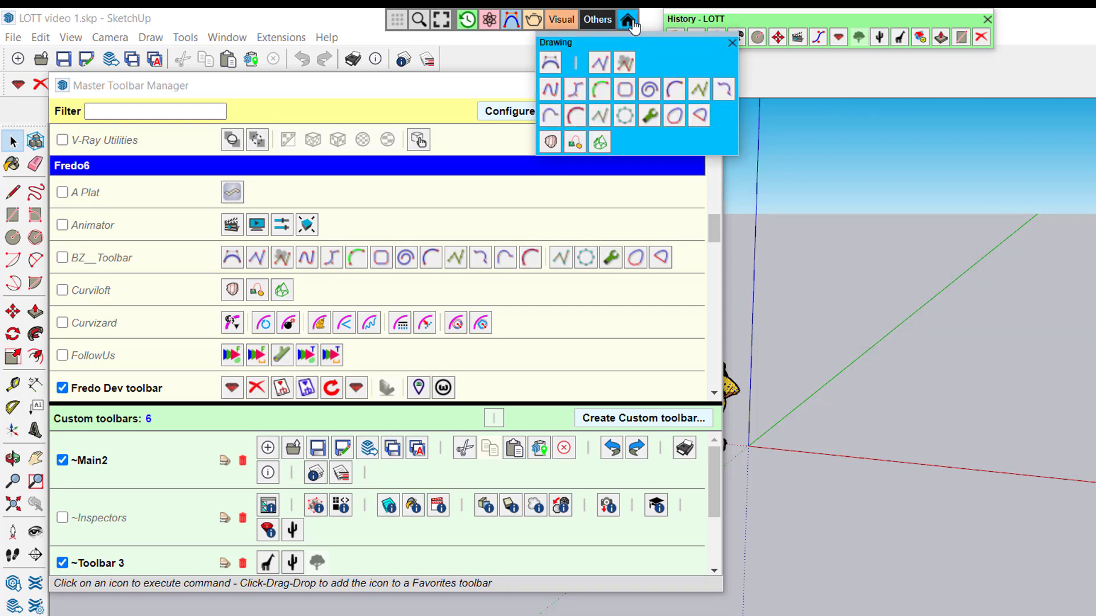
left_click(790, 201)
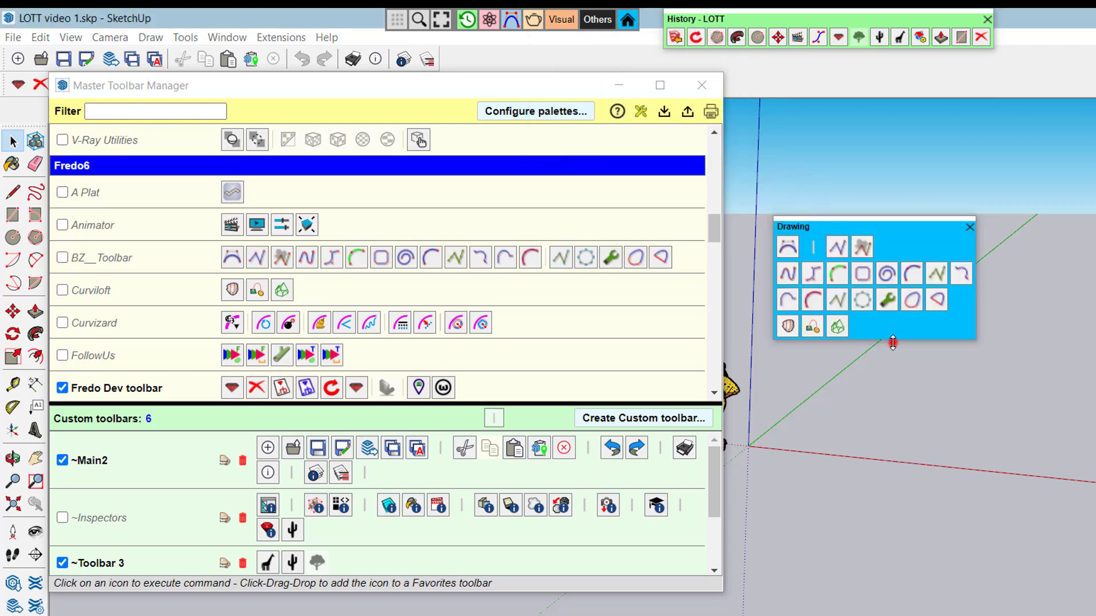
left_click_drag(893, 343, 902, 259)
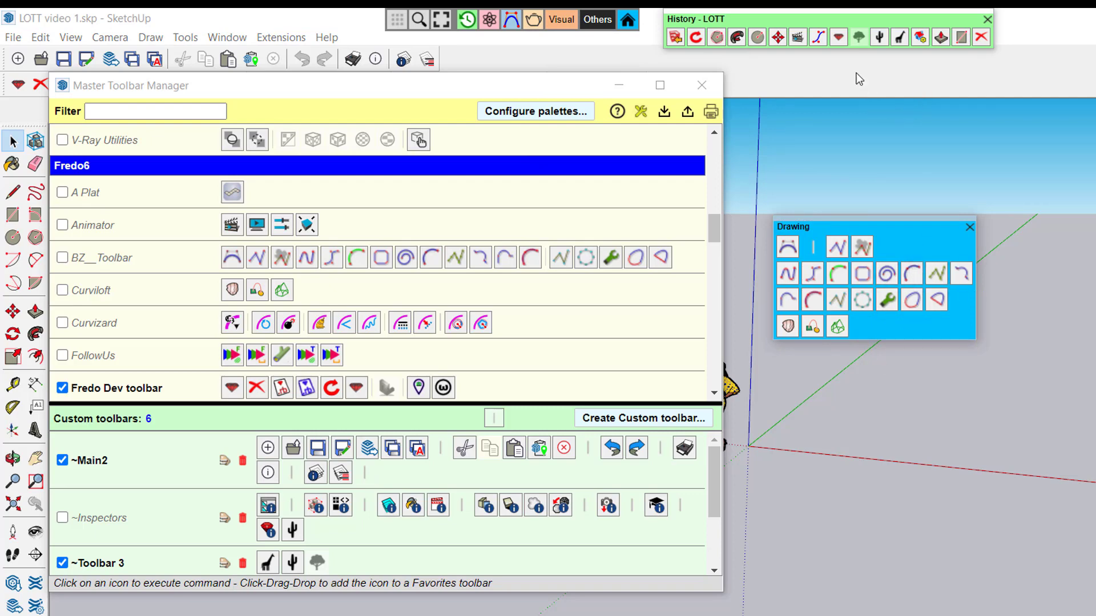
Shift the floating History palette slightly and view the full command history from its vignette.
mouse_move(764, 20)
left_mouse_down()
mouse_move(775, 19)
mouse_move(767, 24)
left_mouse_up()
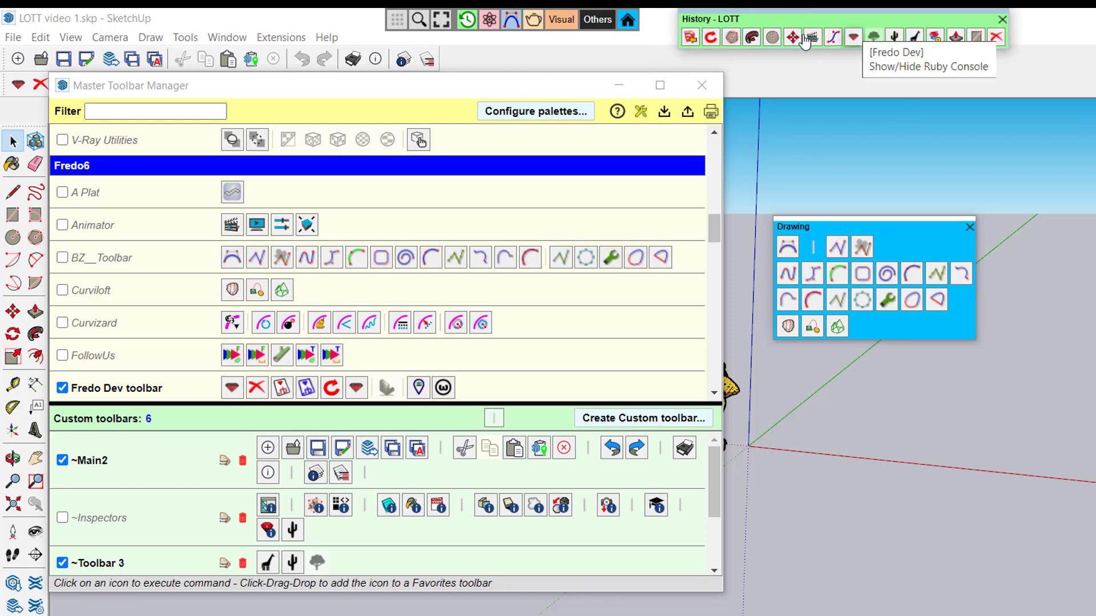
left_click(474, 24)
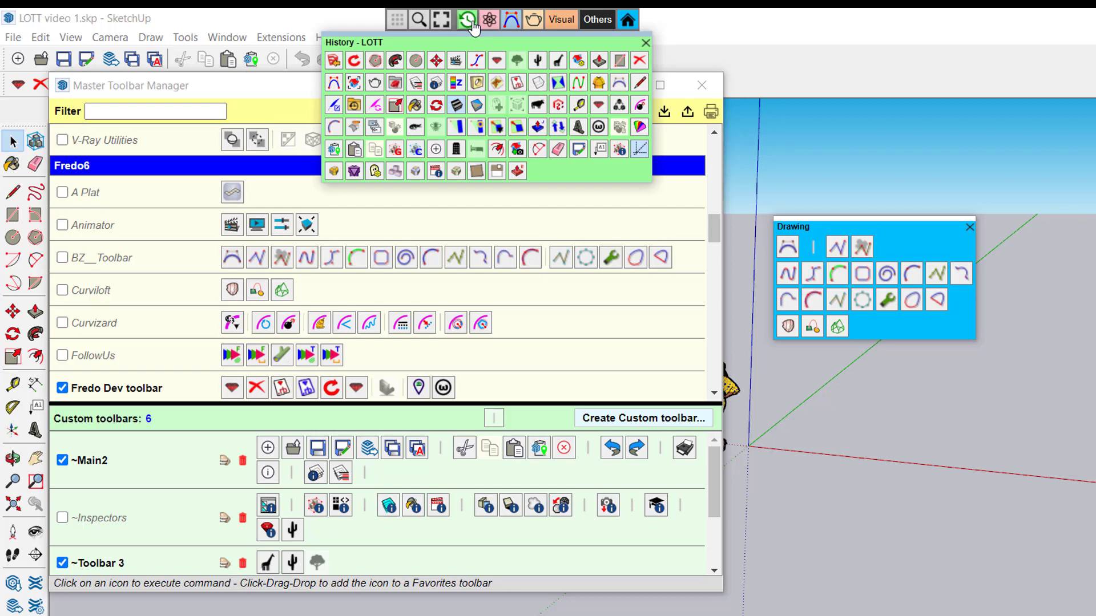
left_click(885, 169)
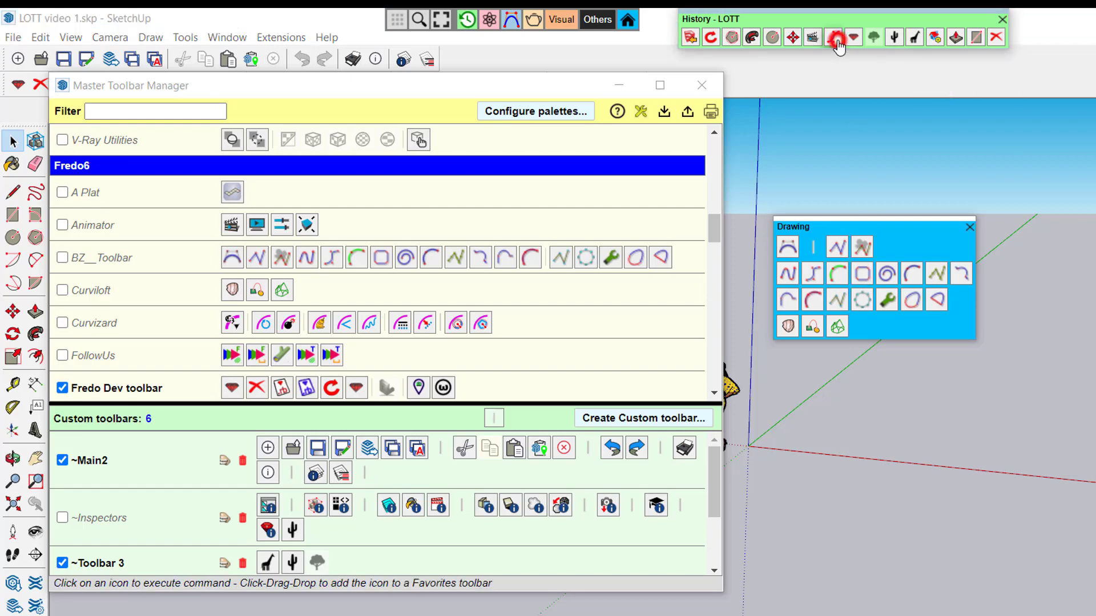
Add the blue spline curve and Show/Hide Ruby Console commands from the History palette to the end of the Drawing palette's Curviloft row.
mouse_move(837, 44)
mouse_move(833, 112)
left_mouse_down()
mouse_move(856, 268)
mouse_move(876, 331)
mouse_move(893, 337)
left_mouse_up()
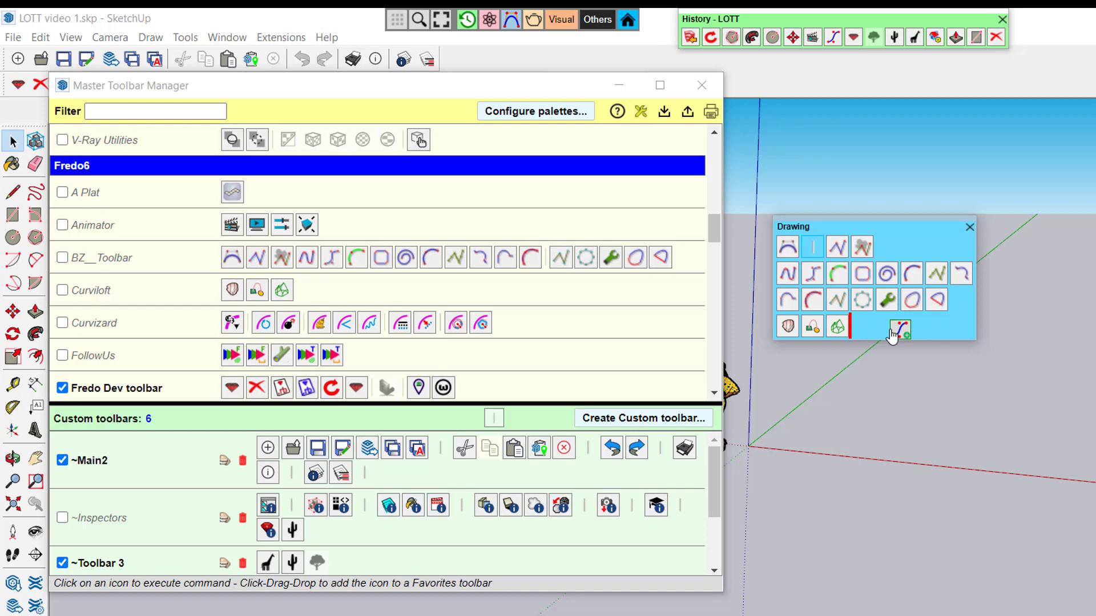
left_click_drag(893, 337, 892, 337)
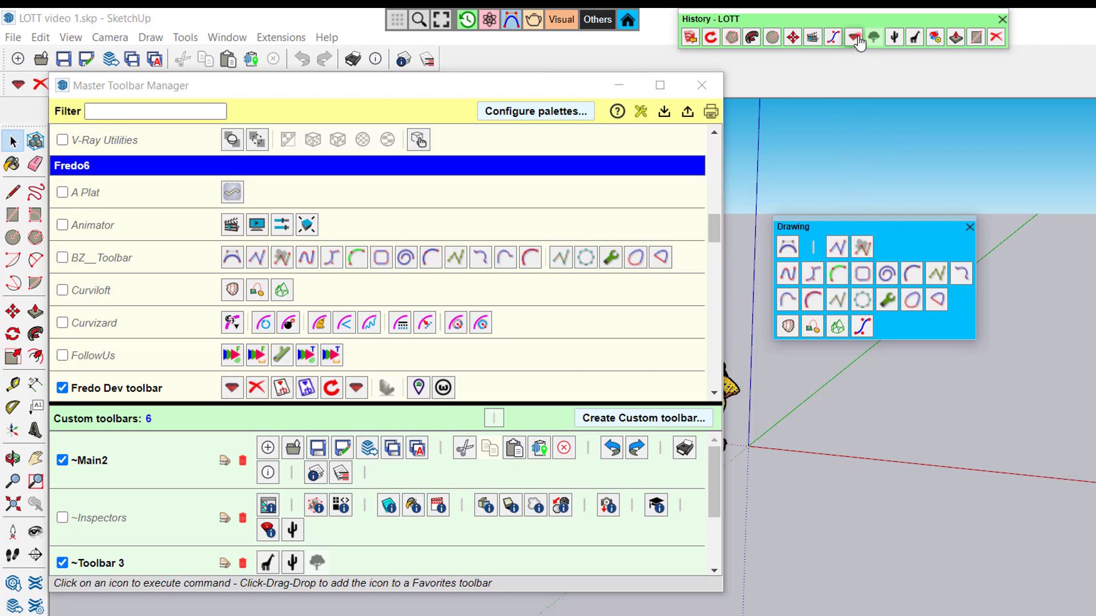
mouse_move(856, 39)
left_mouse_down()
mouse_move(869, 238)
mouse_move(891, 328)
left_mouse_up()
Move the Display Sun shading command from the Visual palette into the Splines palette, and check both palettes.
left_click(535, 24)
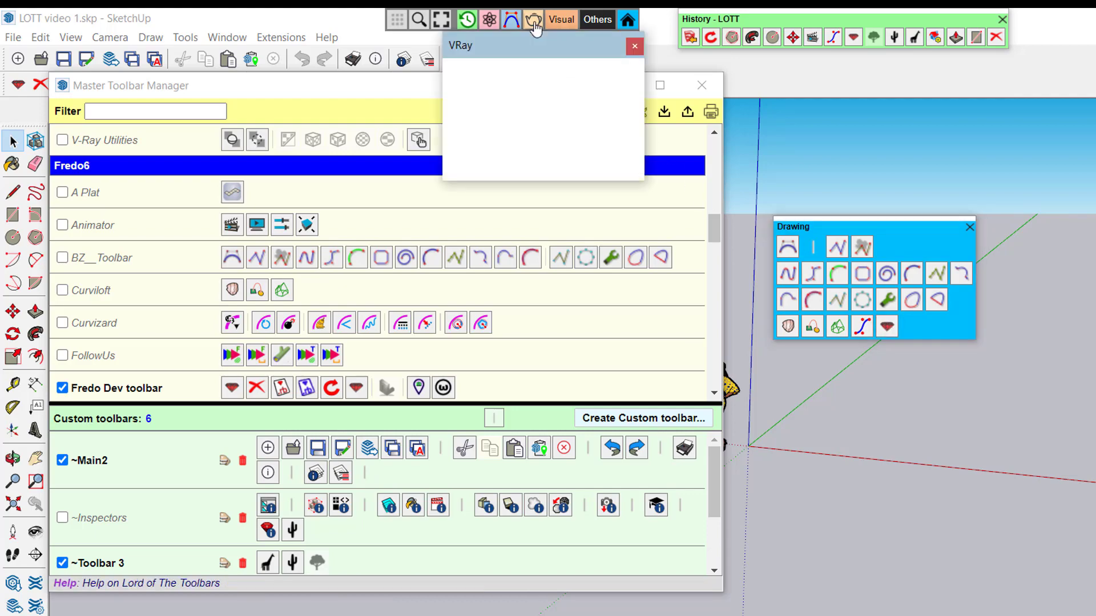
left_click(560, 22)
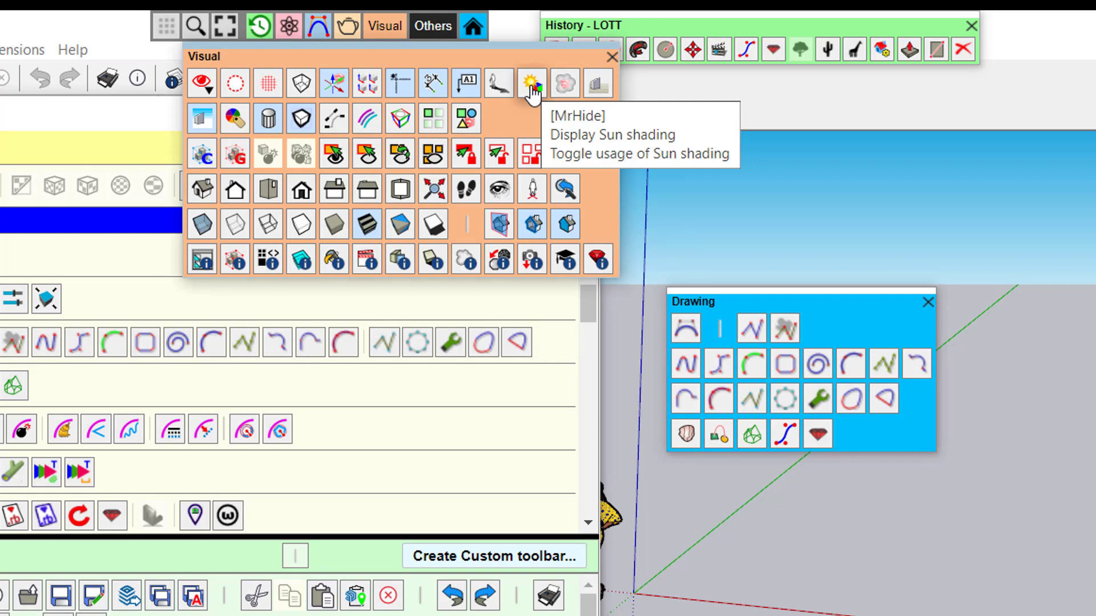
mouse_move(532, 91)
left_mouse_down()
mouse_move(396, 56)
mouse_move(299, 46)
mouse_move(313, 36)
mouse_move(301, 36)
mouse_move(327, 27)
mouse_move(288, 188)
left_mouse_up()
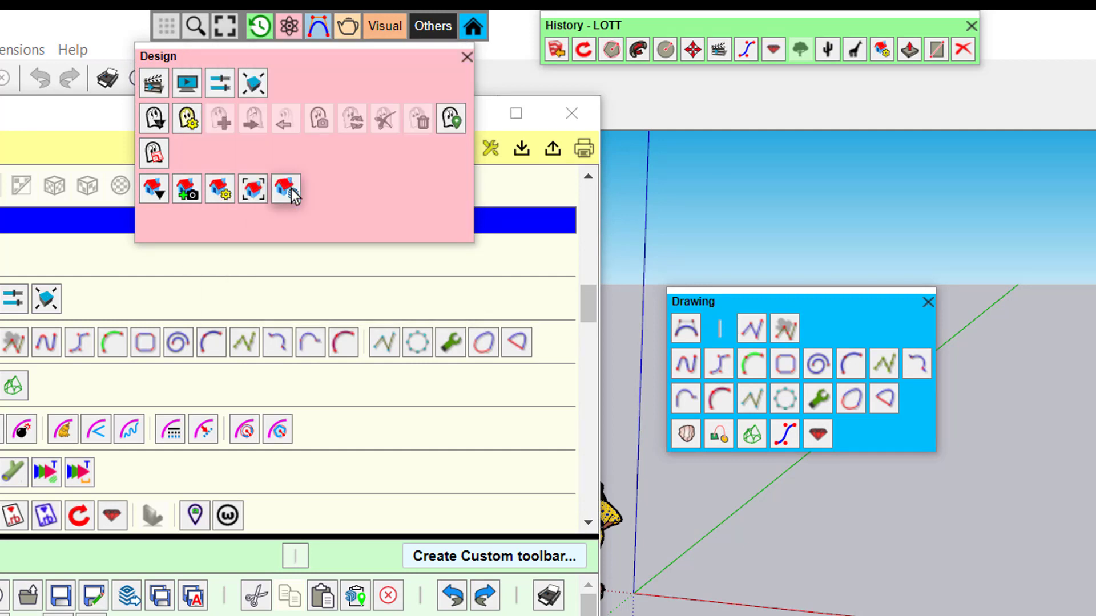
mouse_move(318, 27)
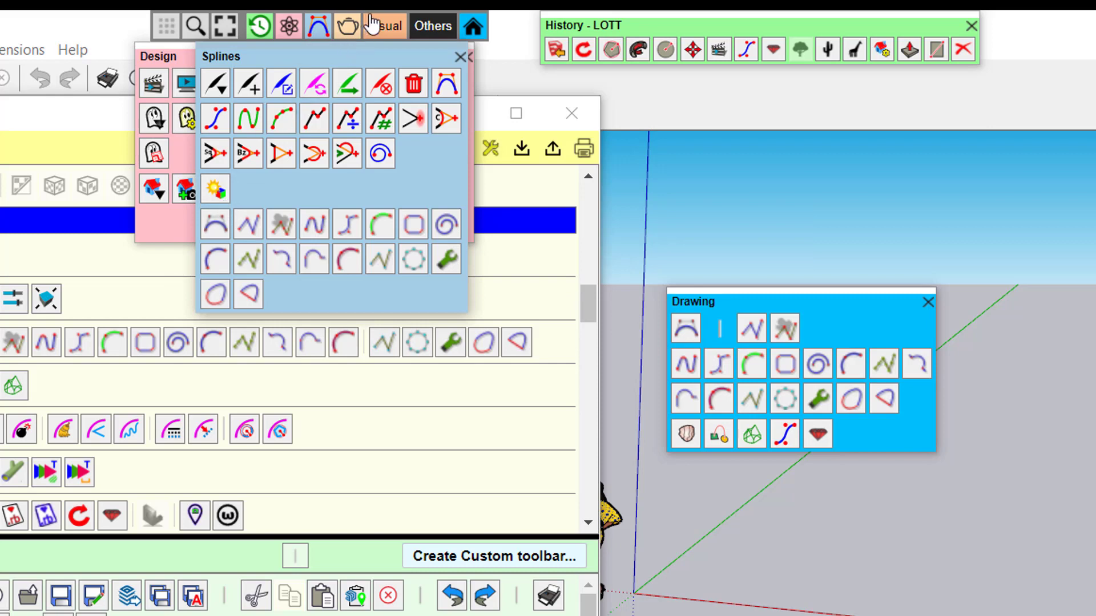
mouse_move(386, 29)
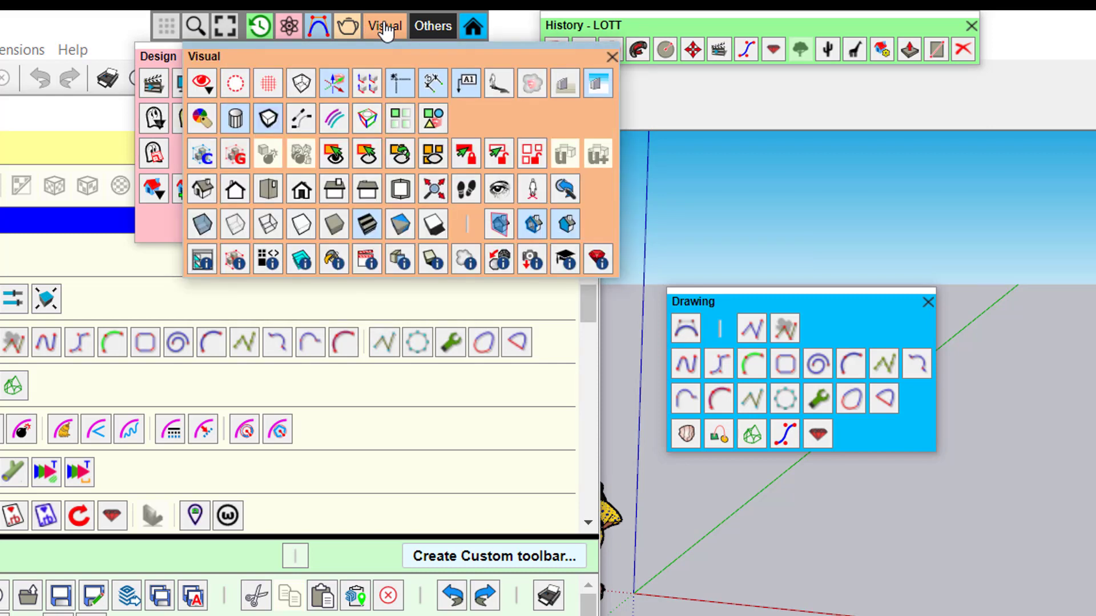
Copy the pink cloud command from the Visual palette into the Splines palette, and check the Visual palette from its vignette.
left_click(534, 86)
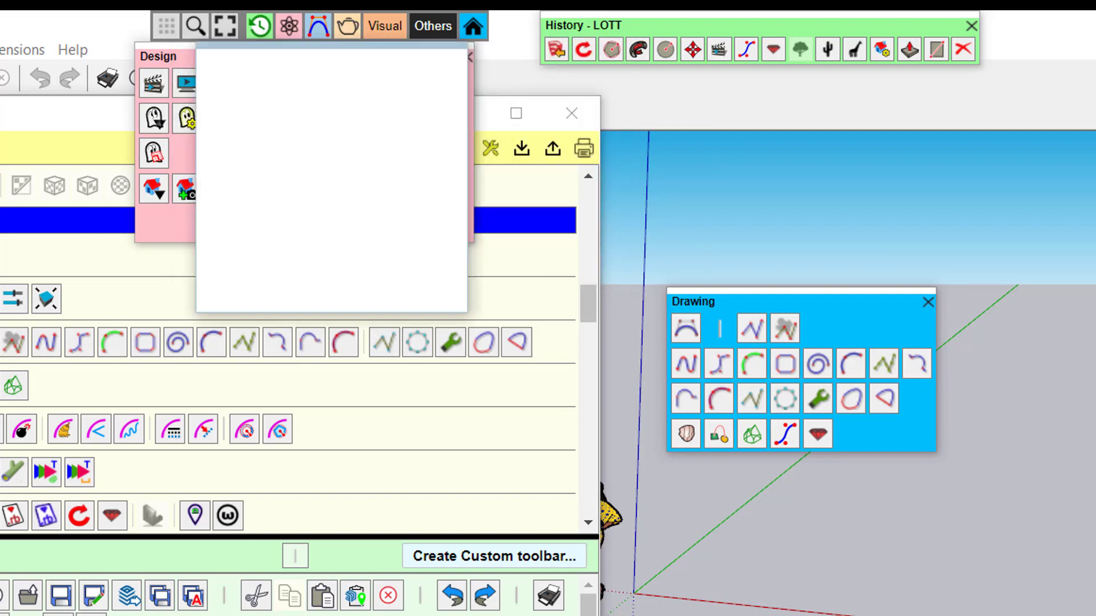
mouse_move(318, 32)
left_mouse_down()
mouse_move(310, 37)
mouse_move(342, 29)
mouse_move(325, 29)
mouse_move(319, 44)
mouse_move(323, 25)
mouse_move(293, 29)
mouse_move(323, 26)
mouse_move(303, 76)
mouse_move(324, 36)
mouse_move(273, 190)
left_mouse_up()
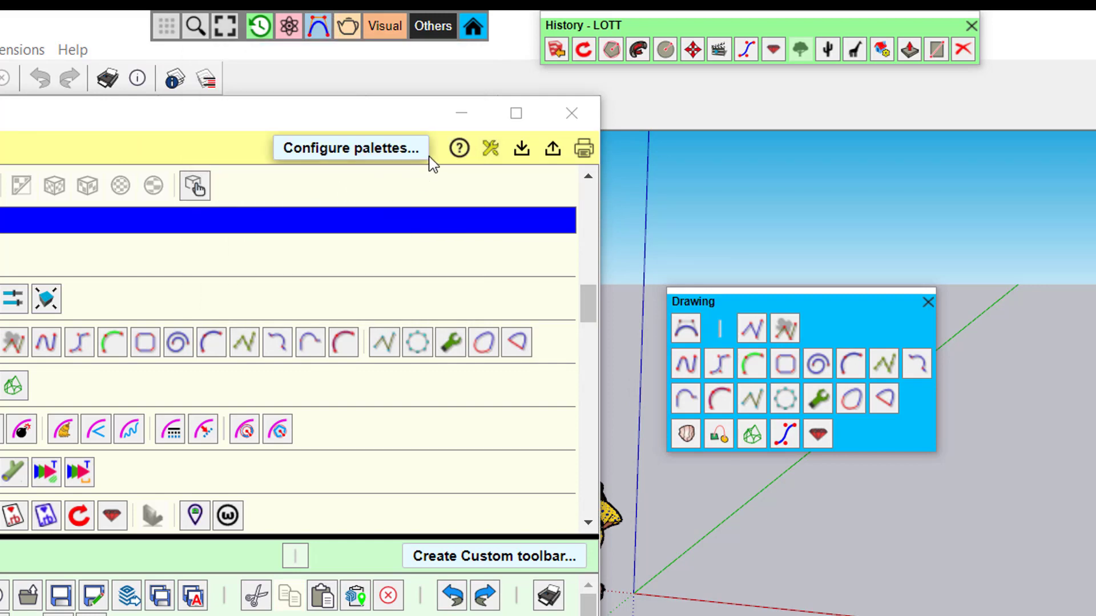
mouse_move(318, 29)
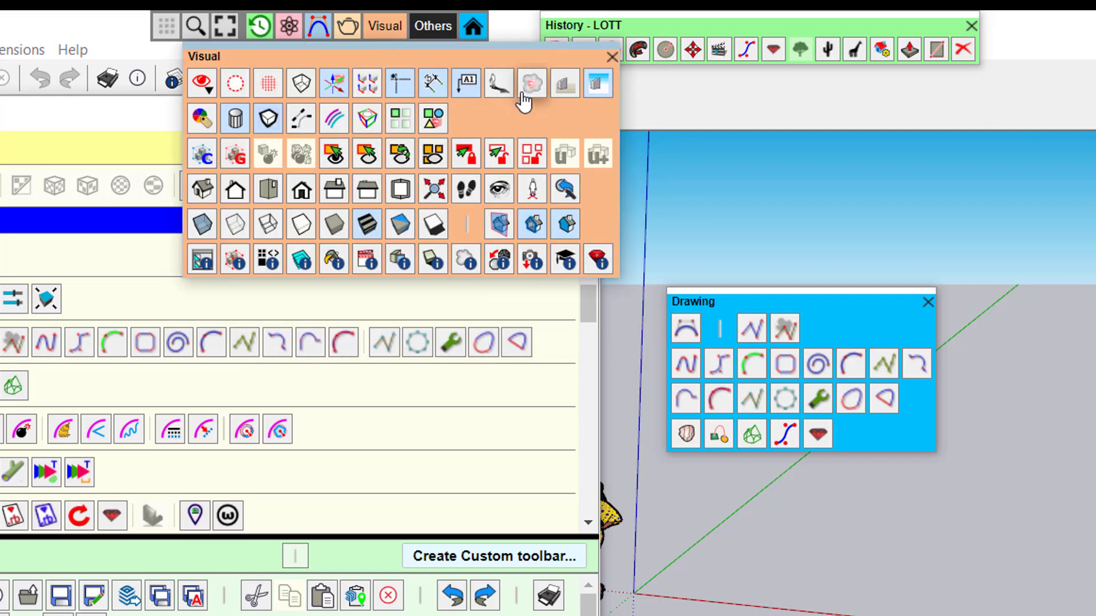
left_click(746, 173)
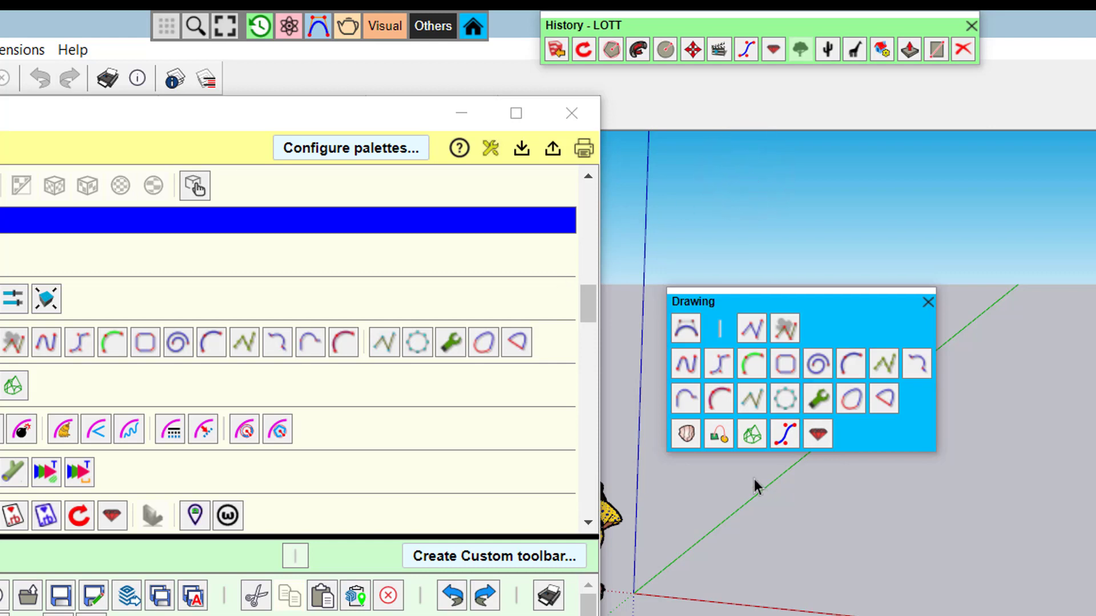
Open the Favorites Manager in place of the Master Toolbar Manager and make the Others palette visible.
left_click(571, 113)
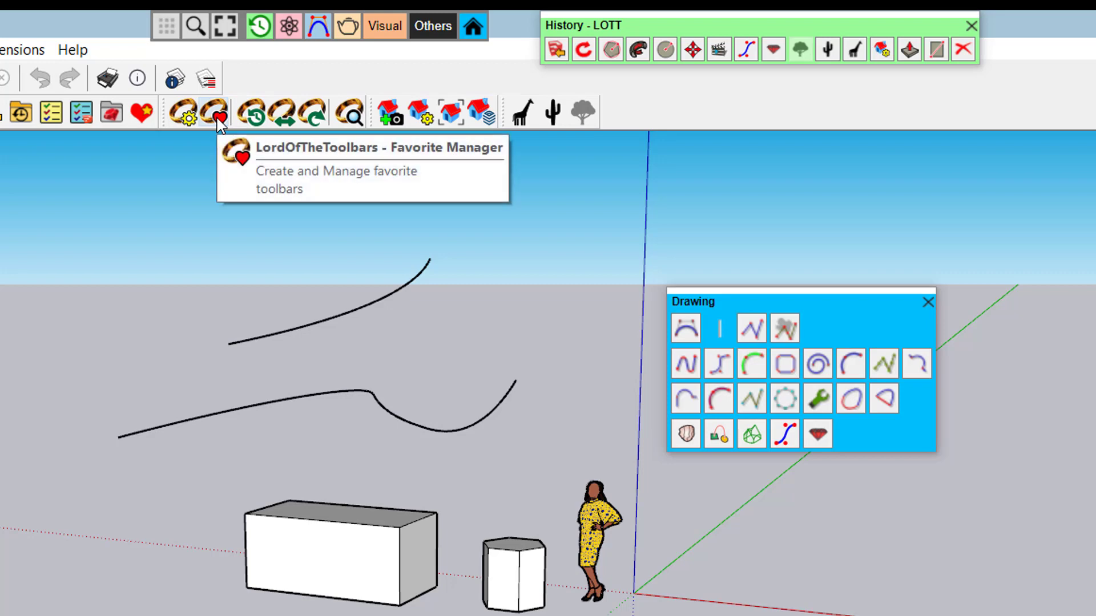
left_click(166, 28)
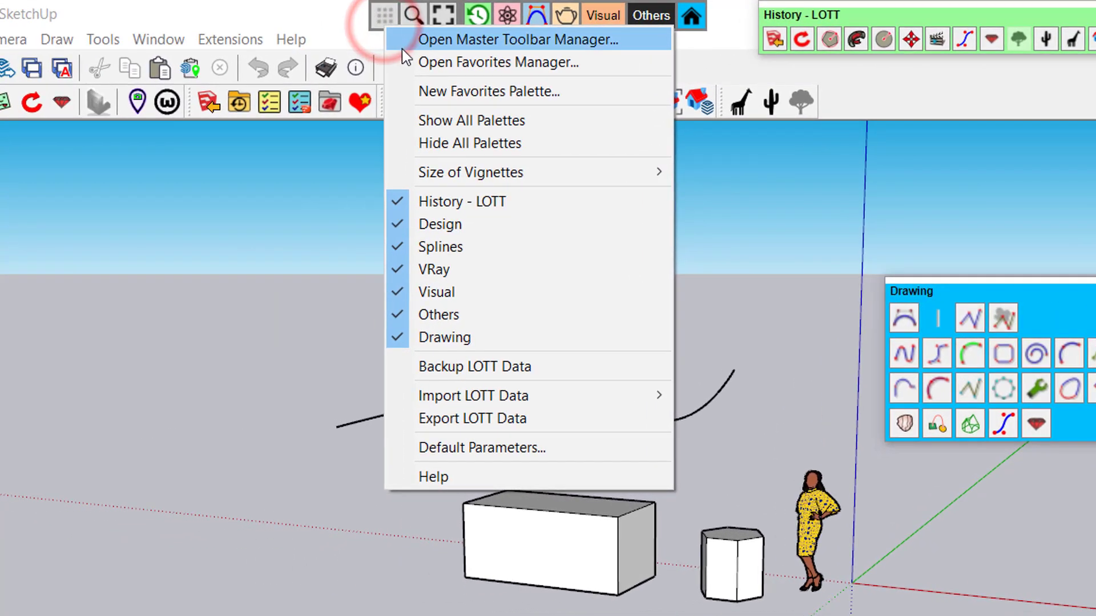
left_click(406, 63)
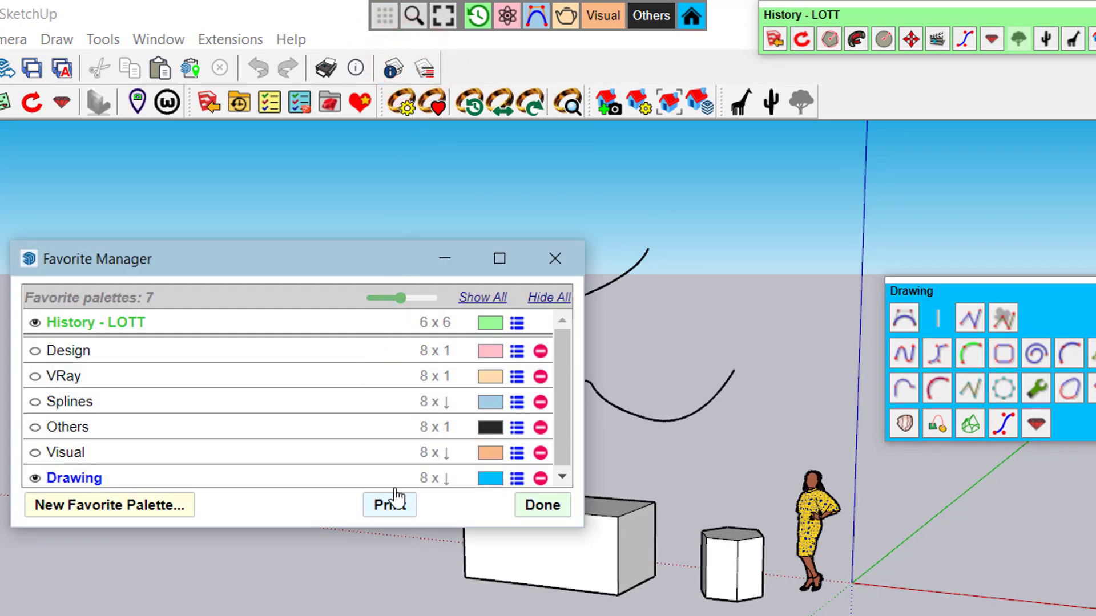
scroll(552, 391, "down", 1)
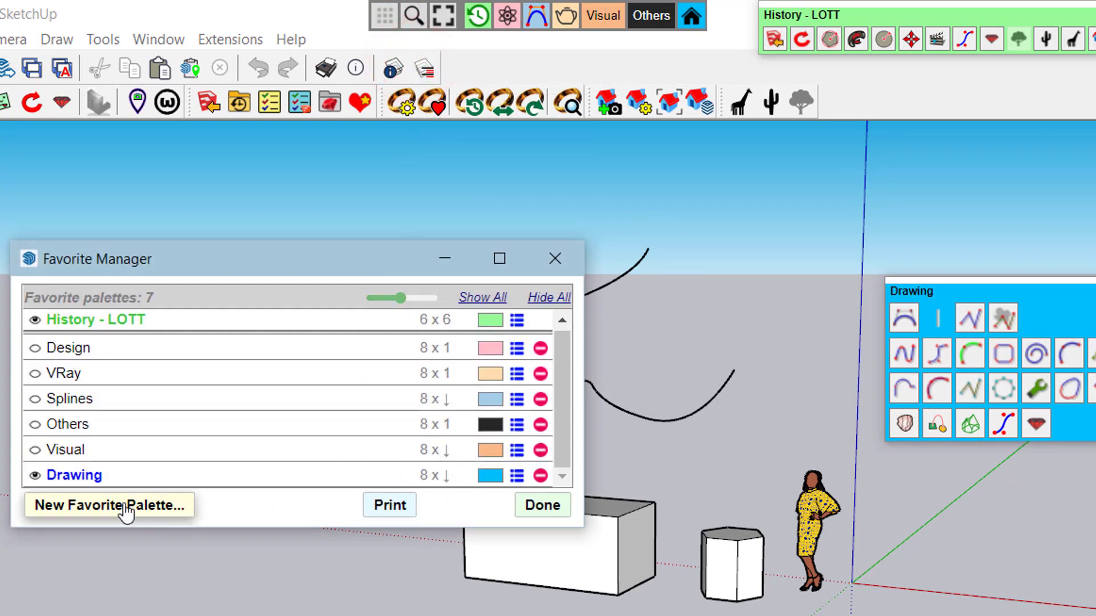
left_click(86, 433)
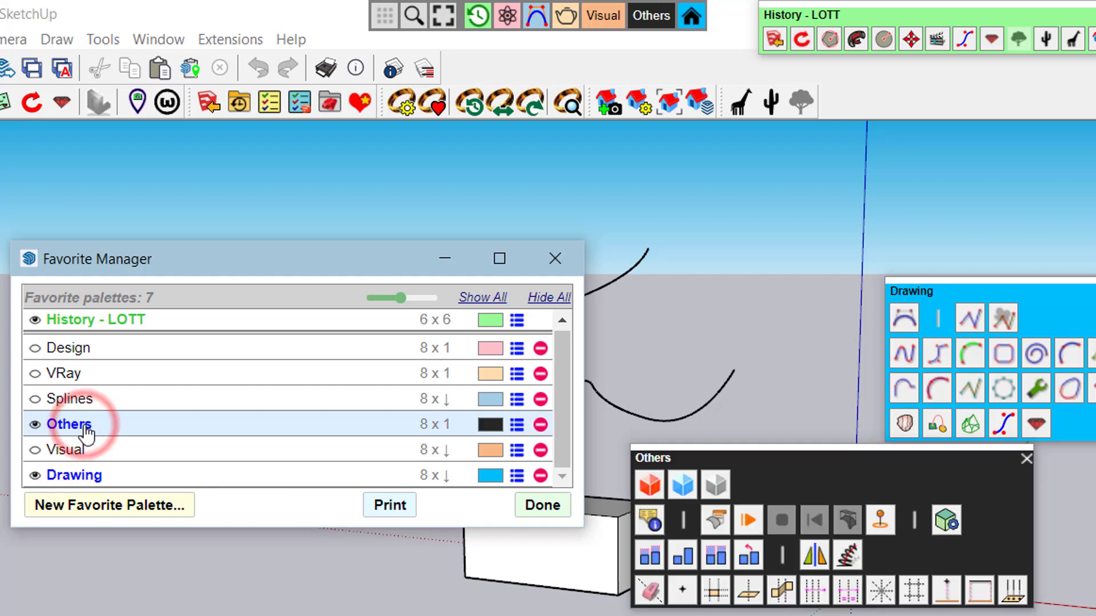
left_click(85, 432)
left_click(86, 433)
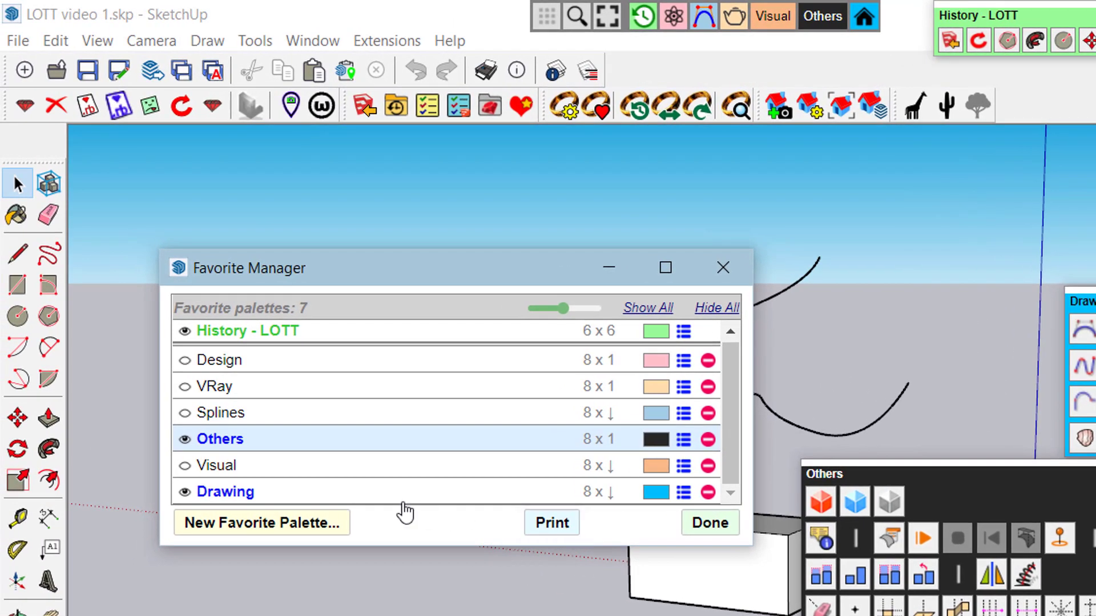
Open the print preview of the favorite palettes and look through it from History to Drawing.
left_click(561, 525)
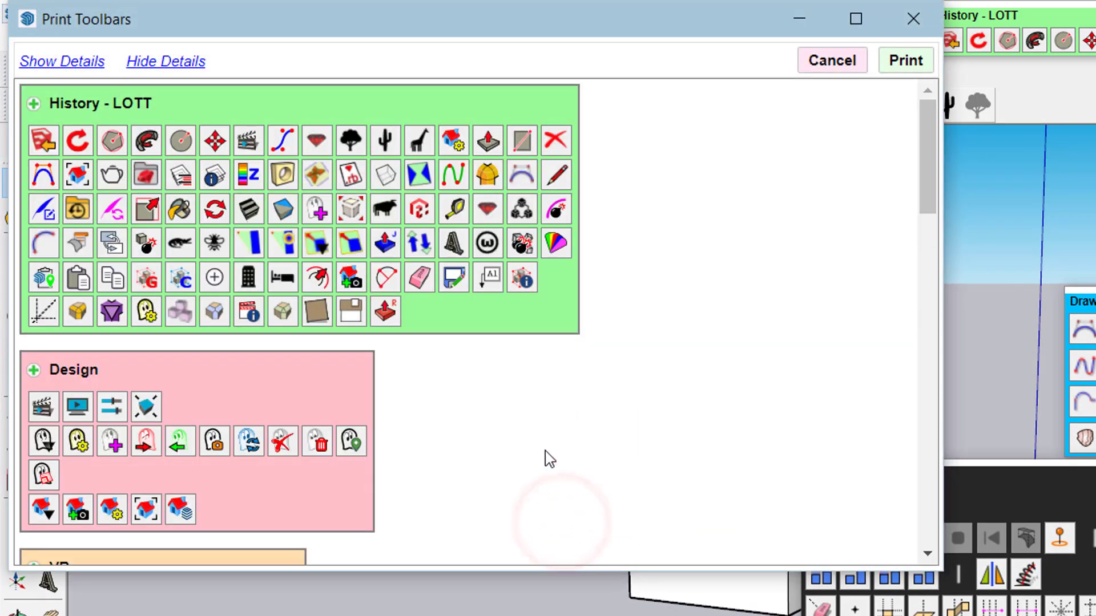
scroll(498, 264, "down", 1)
scroll(497, 265, "down", 20)
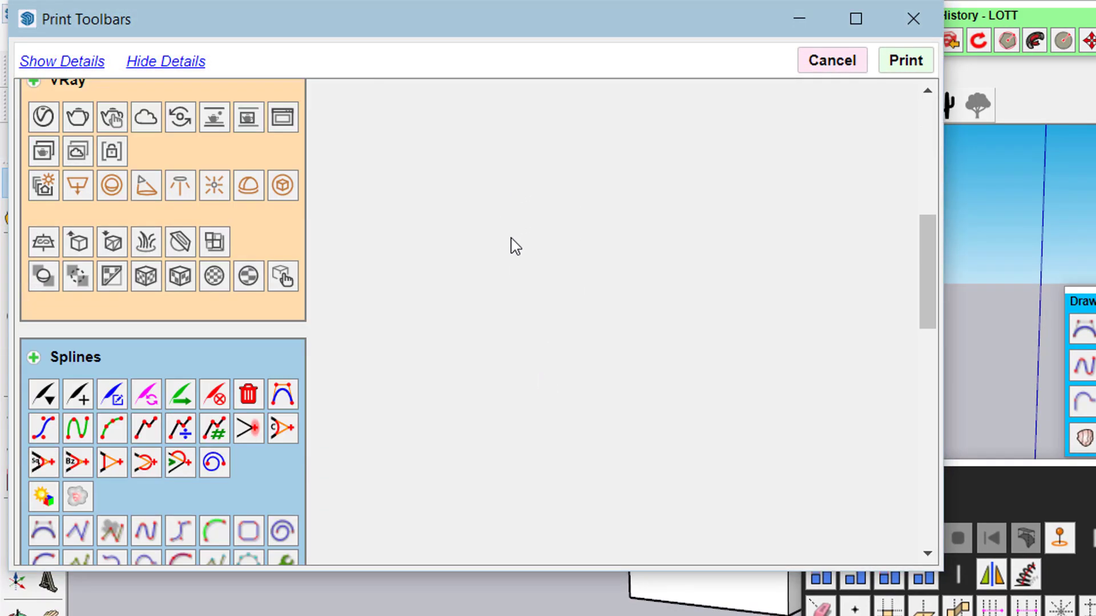
scroll(516, 247, "down", 6)
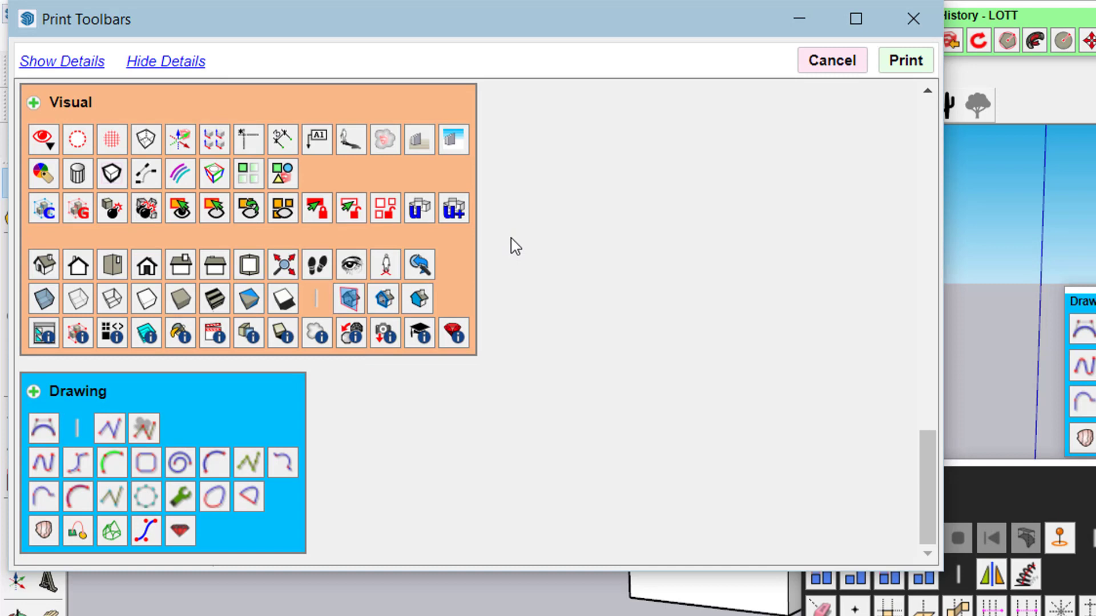
scroll(515, 246, "up", 20)
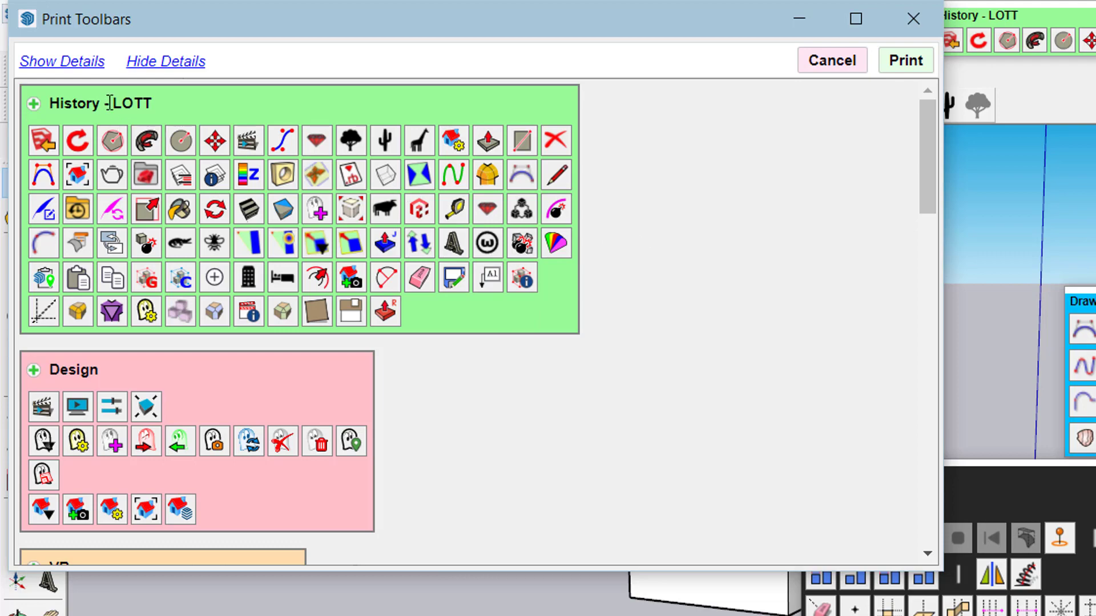
Show the command details for all palettes in the print preview, look through them, and close the preview and the Favorite Manager.
left_click(83, 63)
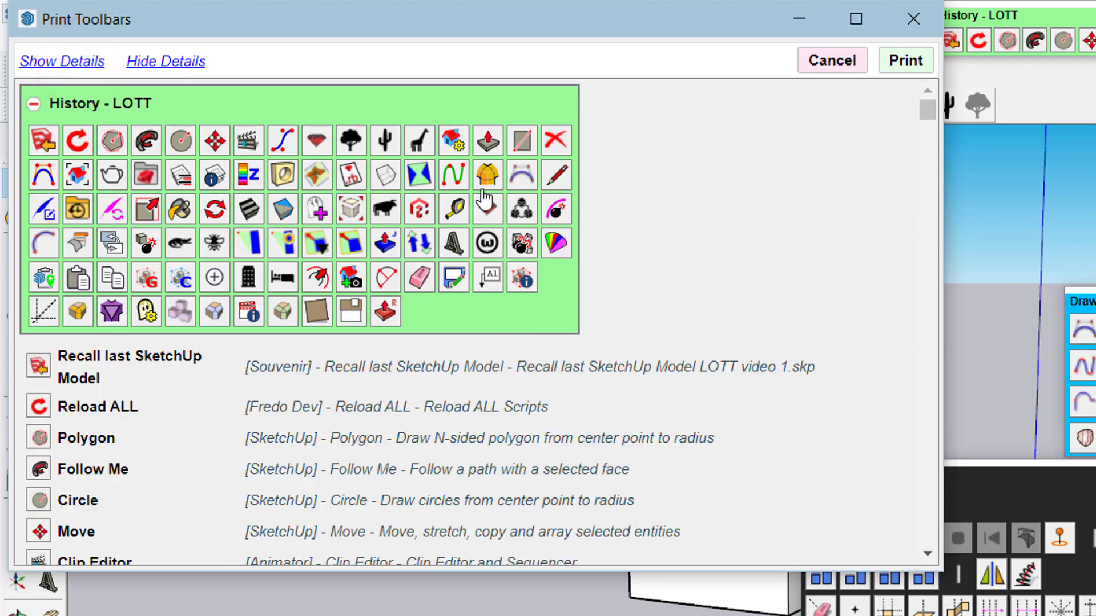
scroll(484, 197, "down", 4)
scroll(484, 197, "down", 3)
scroll(484, 197, "up", 6)
scroll(553, 350, "down", 10)
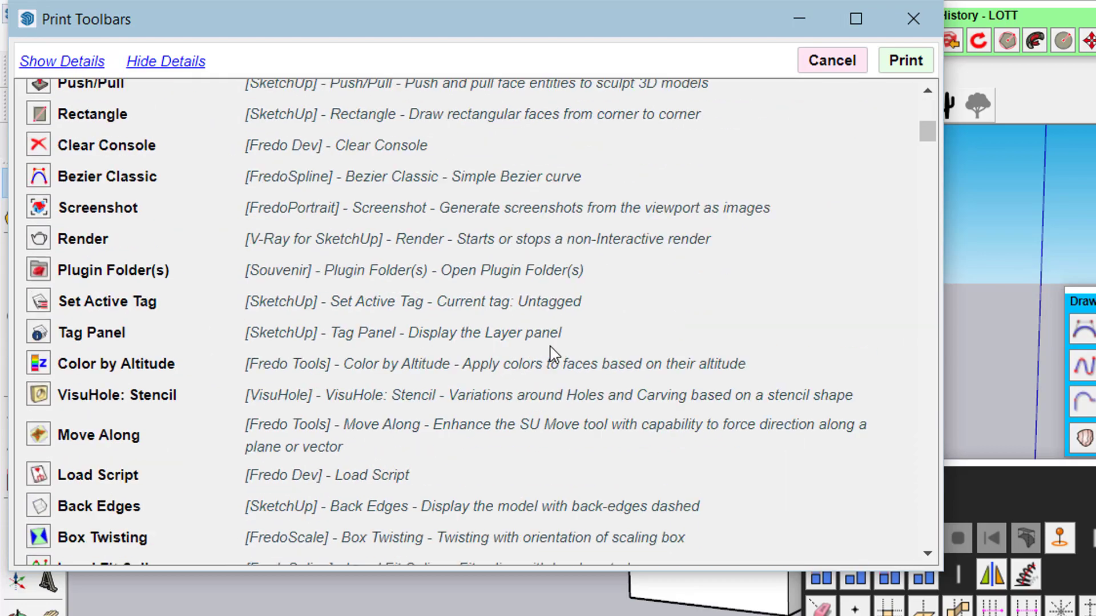
scroll(553, 354, "down", 20)
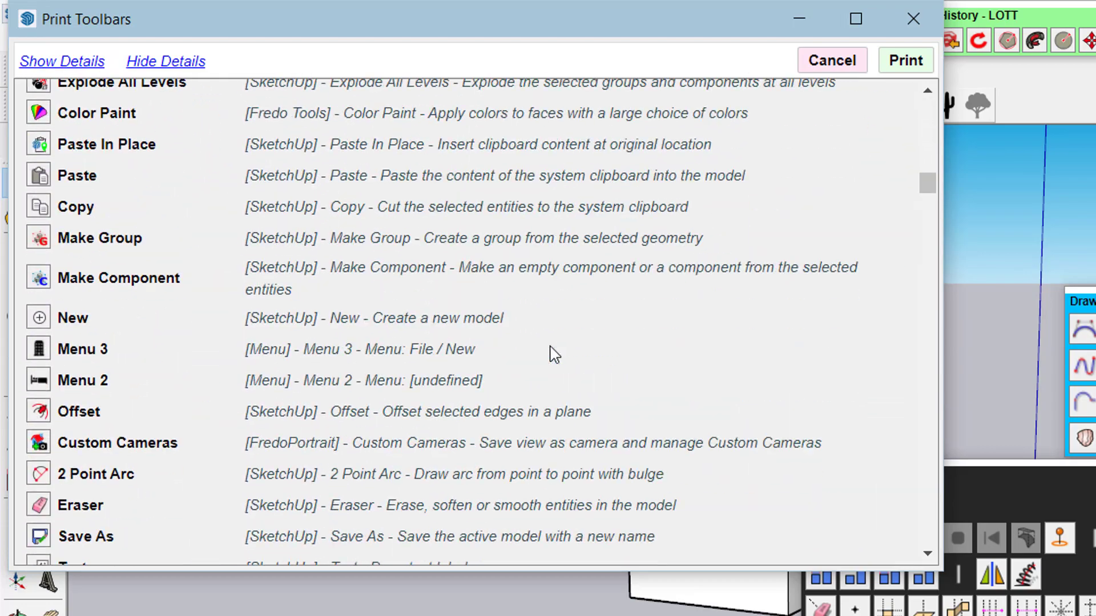
scroll(552, 354, "down", 20)
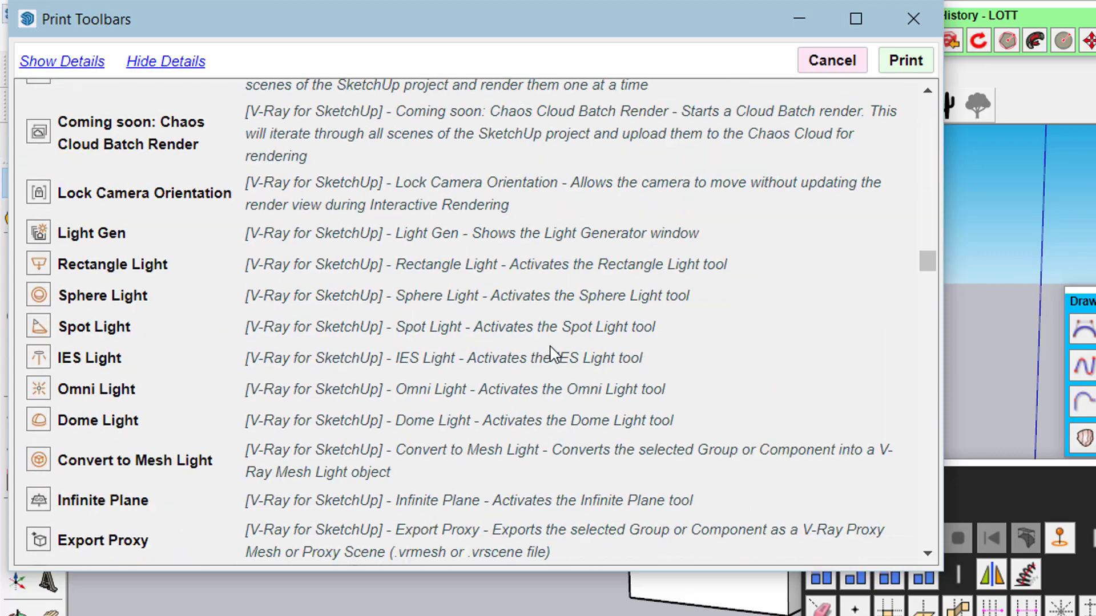
left_click(912, 16)
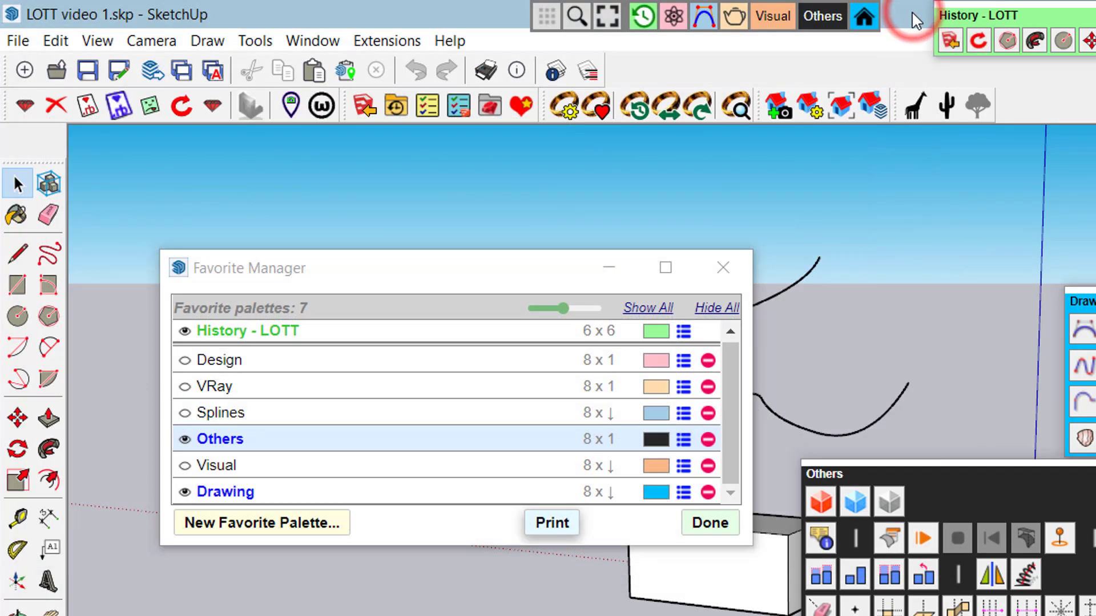
left_click(722, 270)
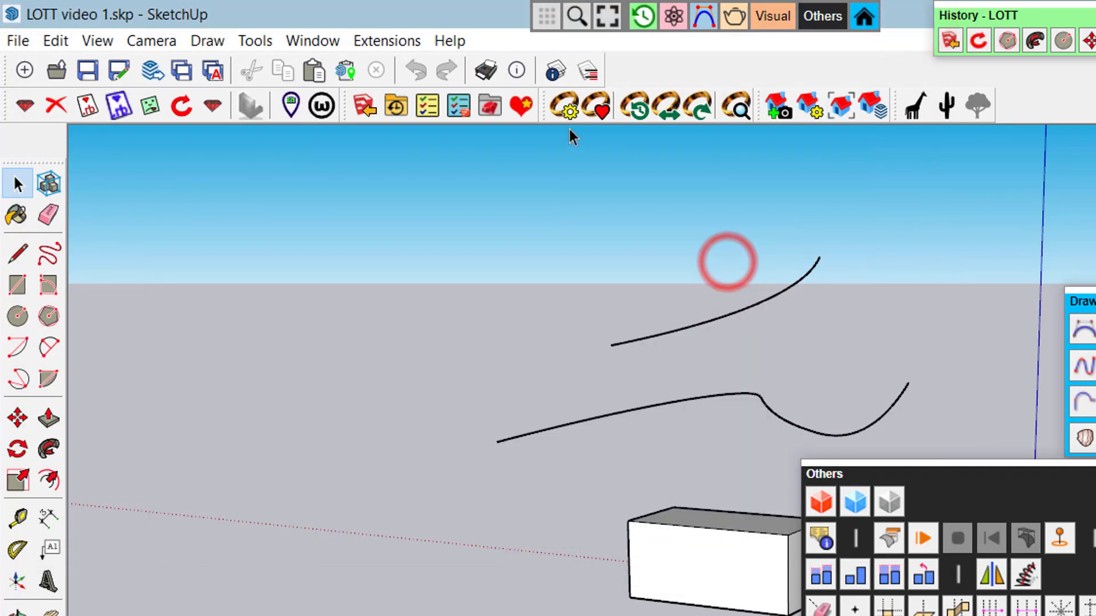
Open the print preview from the Master Toolbar Manager and browse the toolbars grouped by author down to Fredo6.
left_click(571, 111)
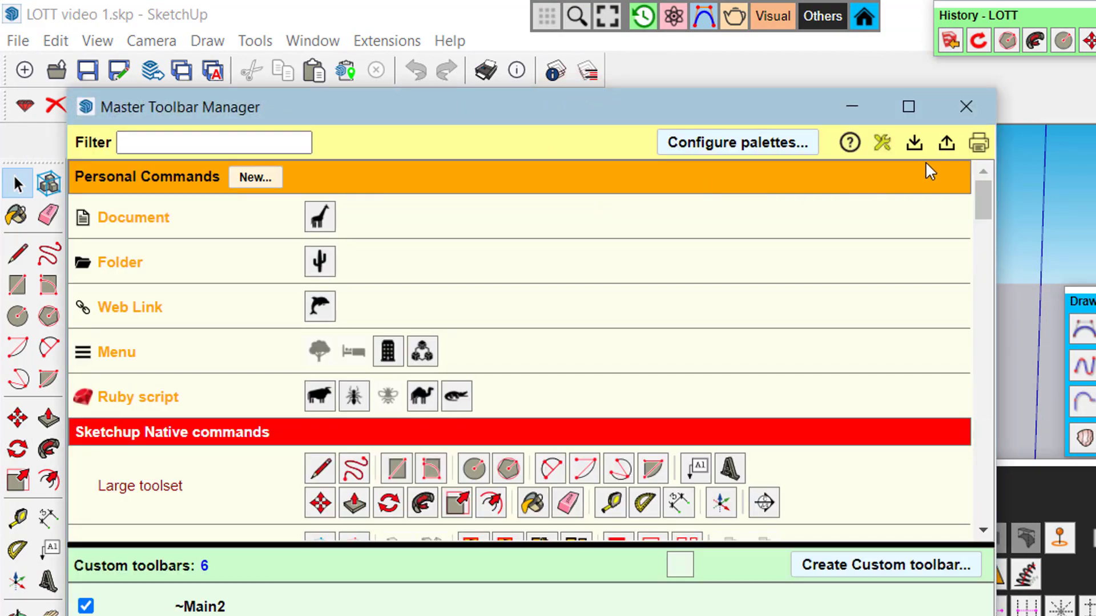
left_click(978, 144)
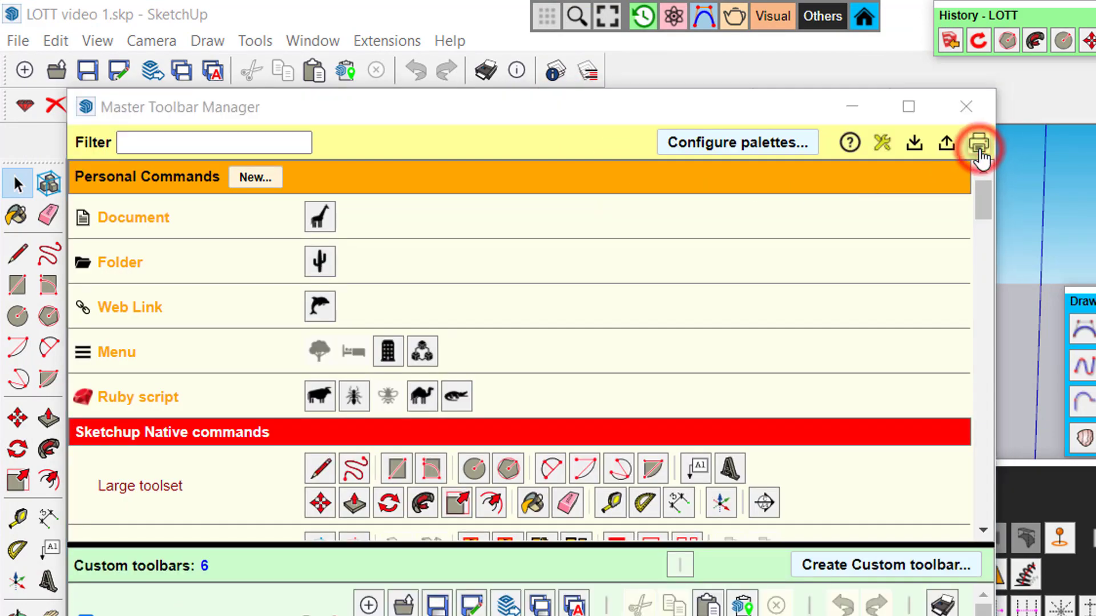
scroll(414, 302, "down", 15)
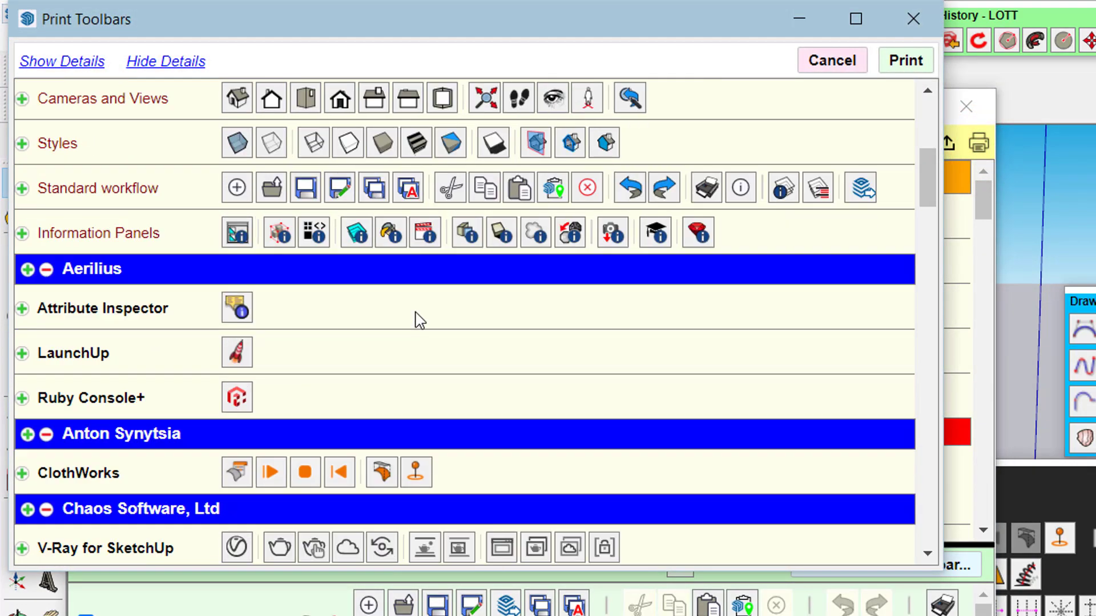
scroll(415, 319, "up", 4)
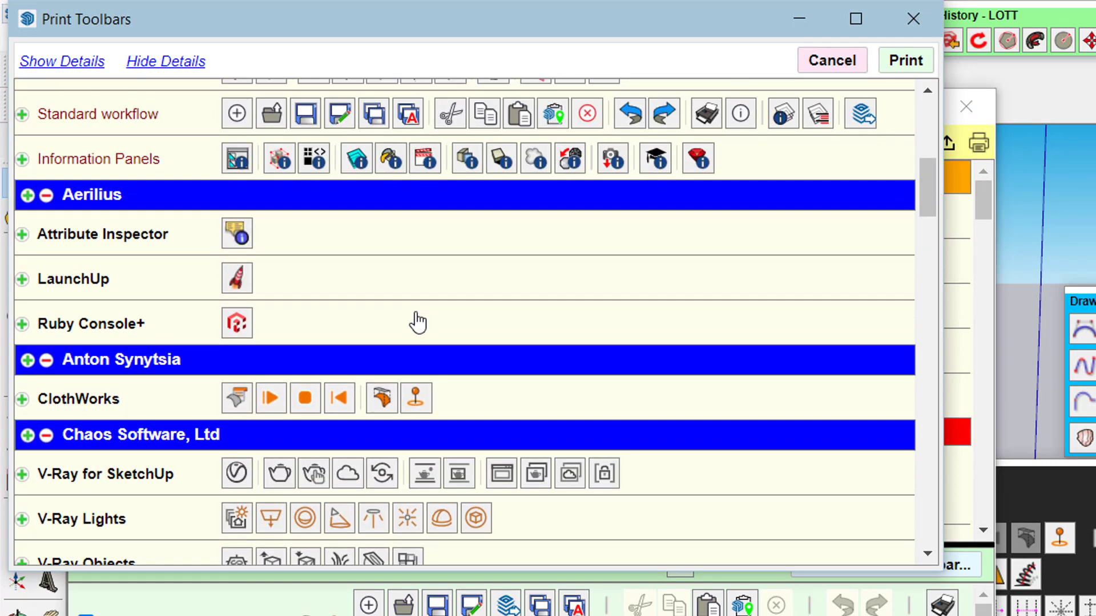
scroll(414, 318, "down", 12)
scroll(416, 320, "up", 6)
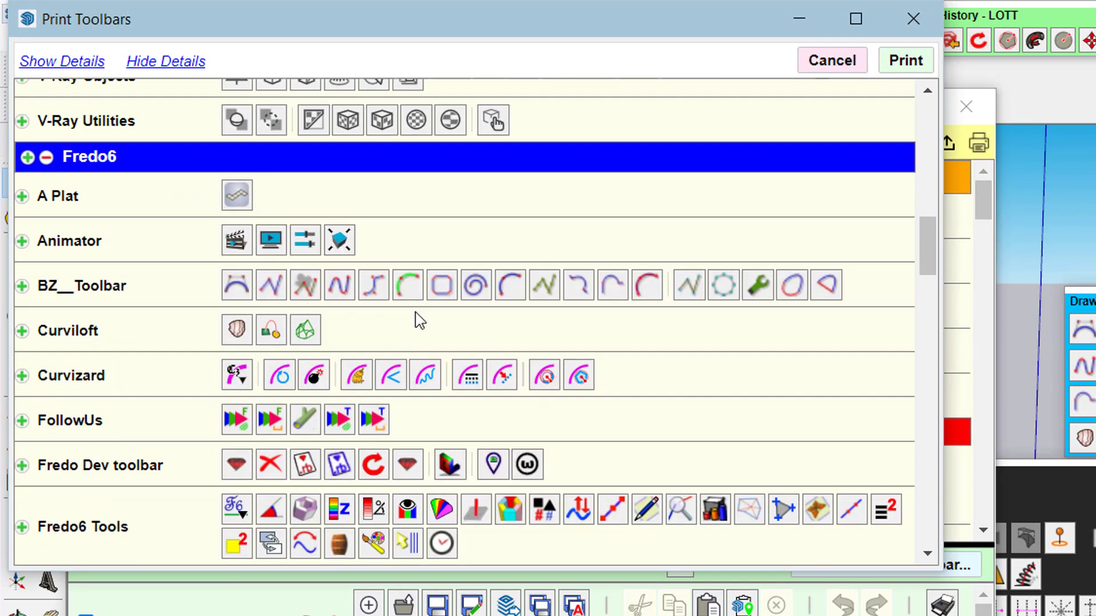
scroll(420, 321, "up", 3)
scroll(420, 321, "down", 3)
Expand and collapse the Animator toolbar's command details, and close the print preview.
left_click(19, 242)
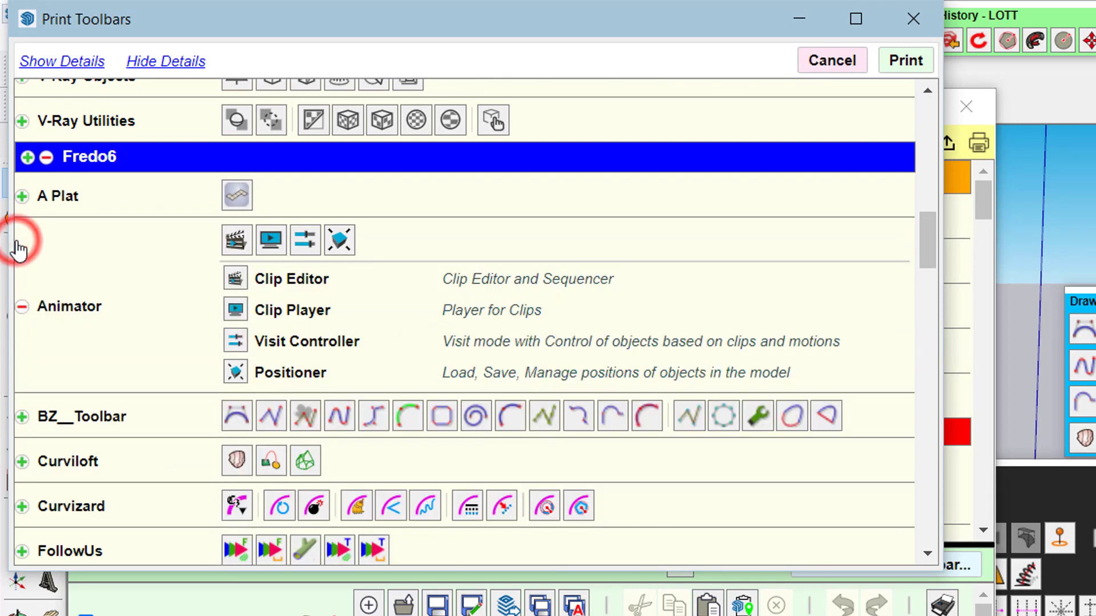
left_click(22, 308)
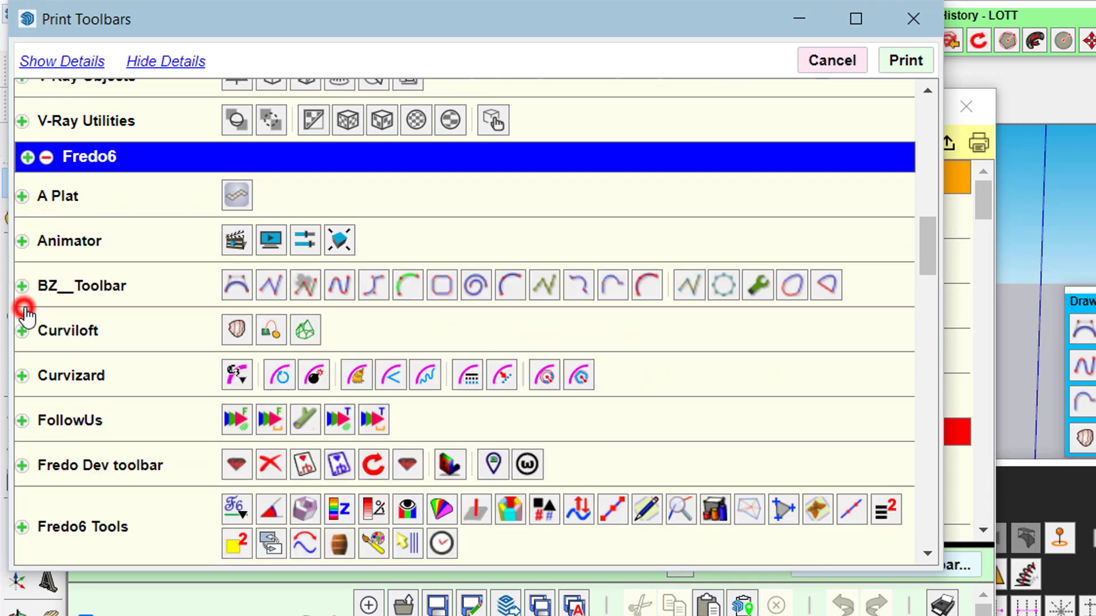
left_click(913, 19)
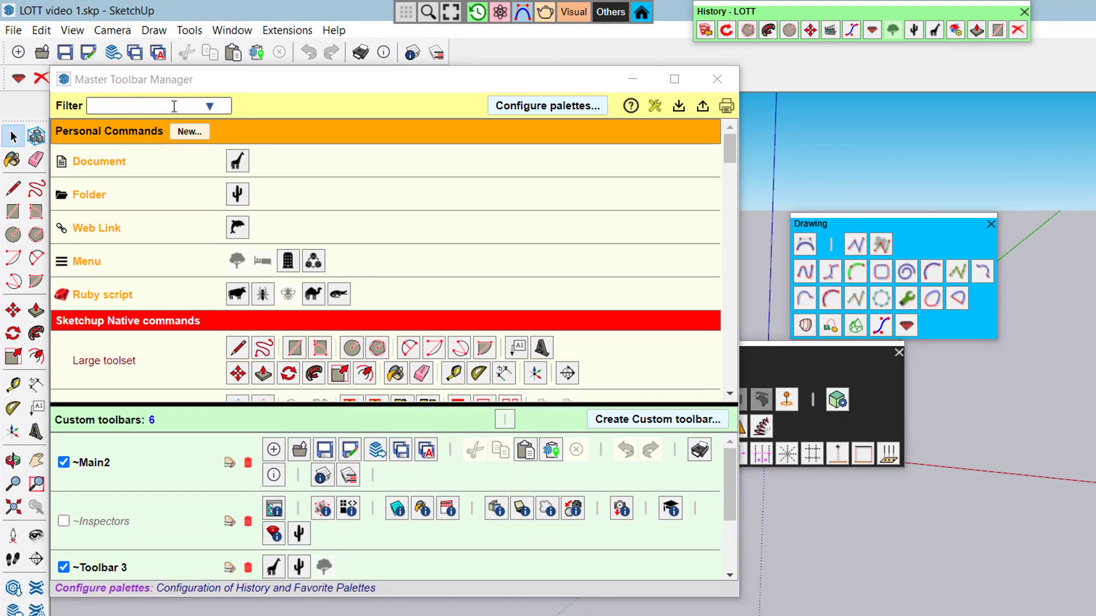
Filter the Master Toolbar Manager's commands by "joi", and clear the filter text.
left_click(176, 107)
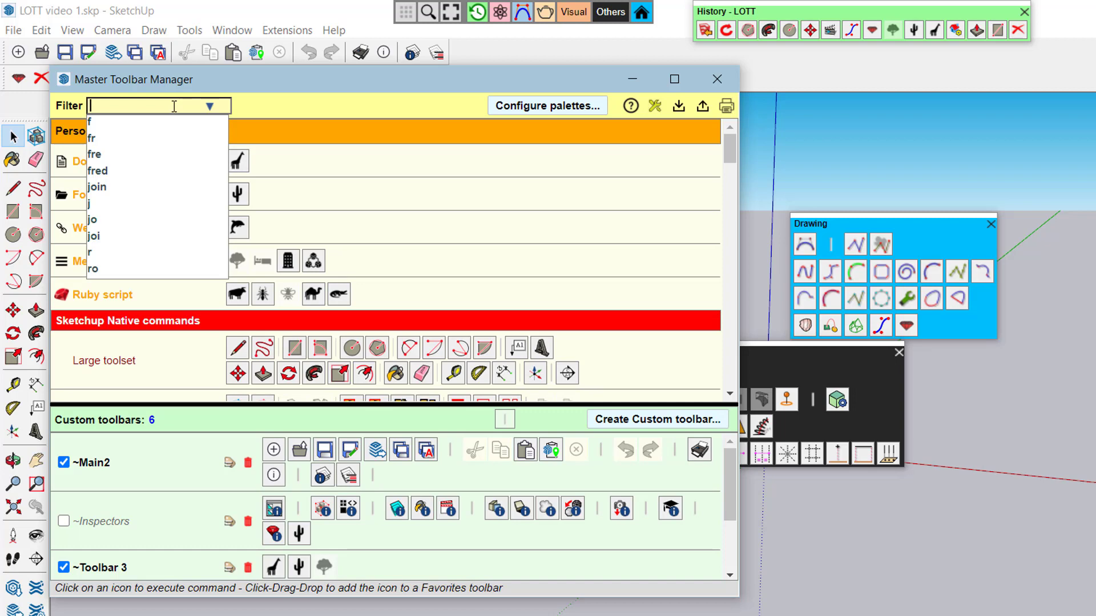
type("joi")
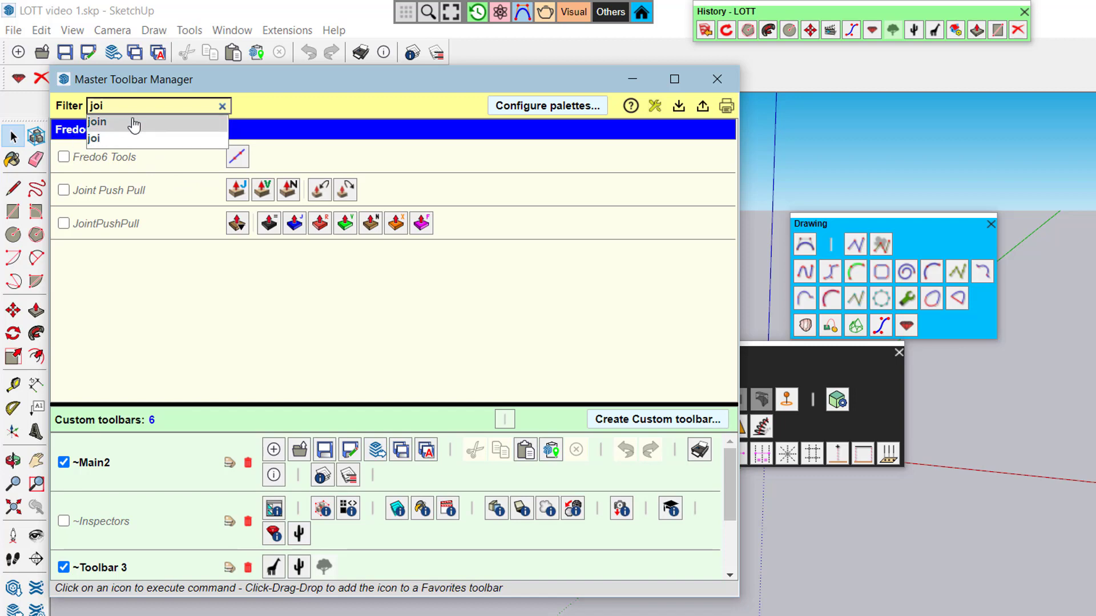
key("BackSpace")
key("BackSpace")
key("BackSpace")
Filter the commands by "fre", refine the filter to "fred", and look through the matching toolbars.
type("fre")
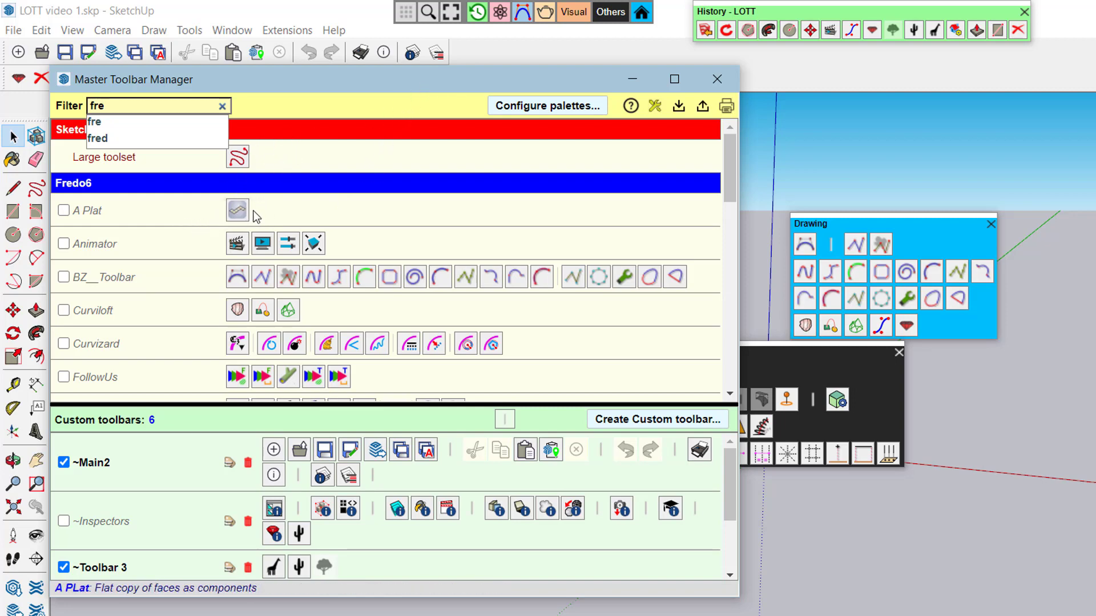
scroll(318, 263, "down", 5)
scroll(317, 263, "down", 8)
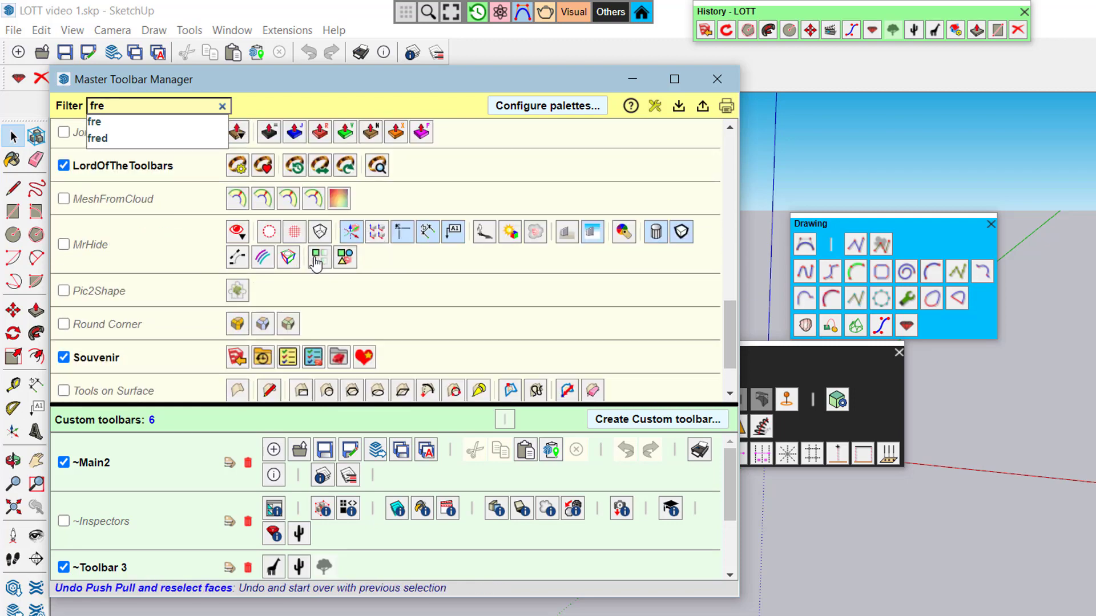
scroll(317, 264, "up", 12)
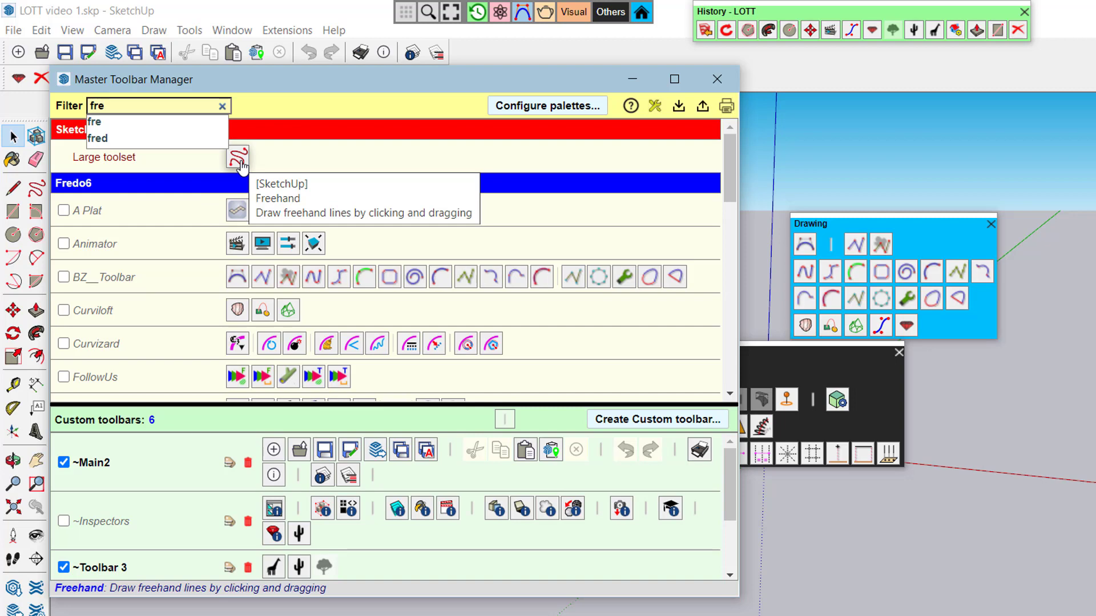
type("d")
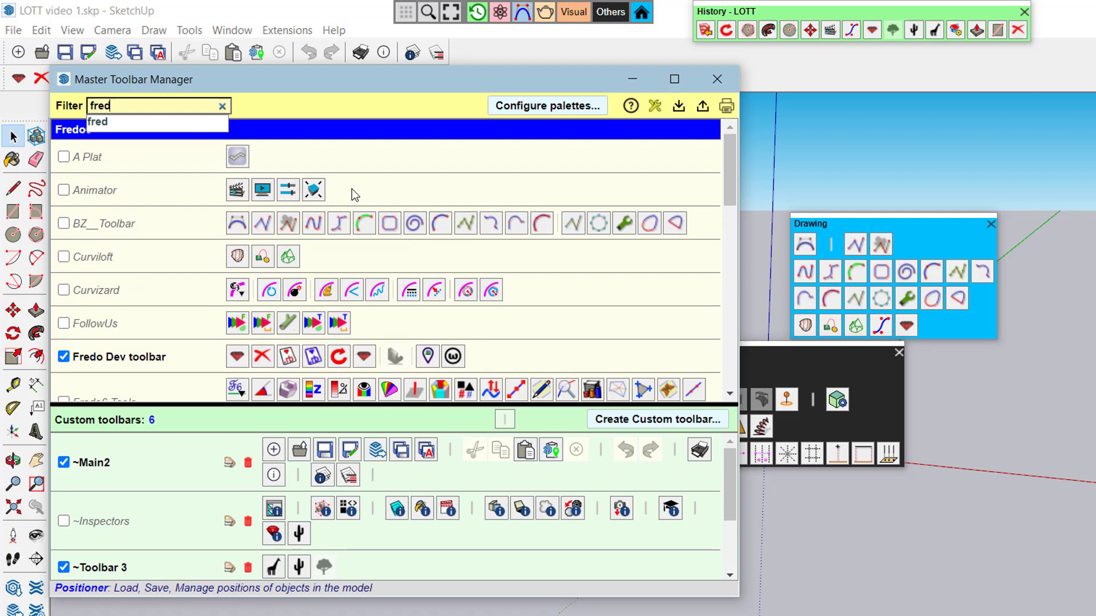
scroll(350, 194, "down", 15)
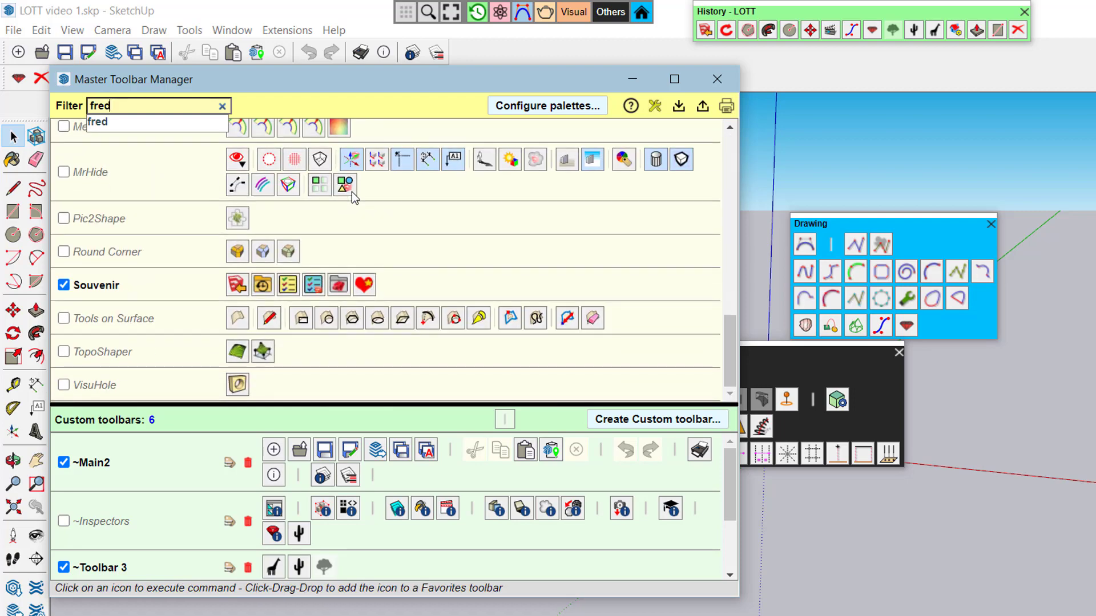
Launch the FredoCorner Round command from the Fredo6 toolbars in the Master Toolbar Manager, and exit the tool.
scroll(354, 197, "up", 15)
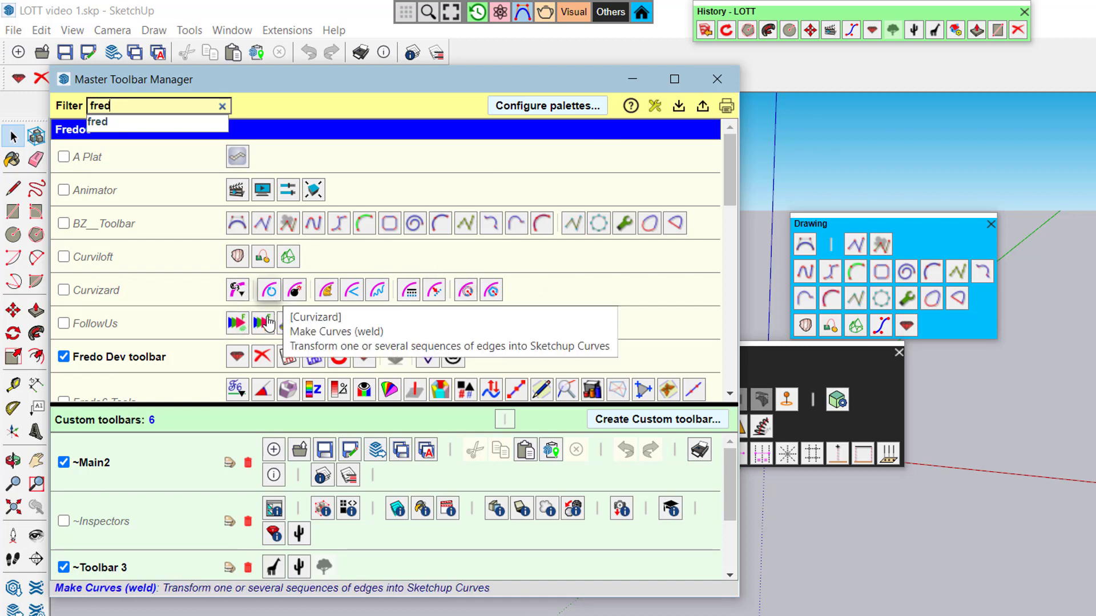
scroll(473, 274, "down", 3)
scroll(473, 273, "down", 3)
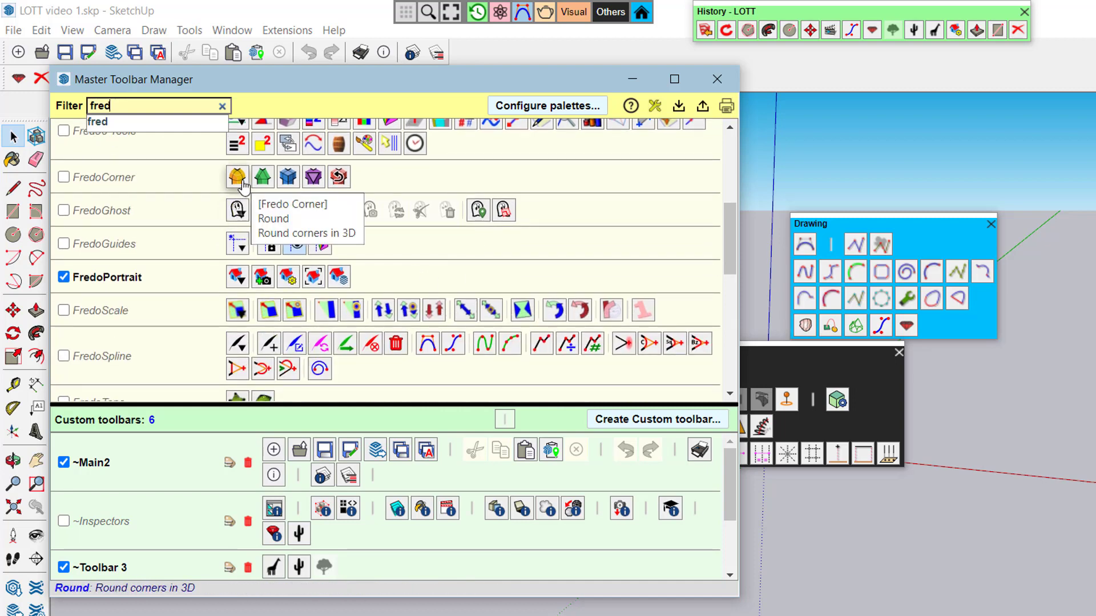
left_click(238, 178)
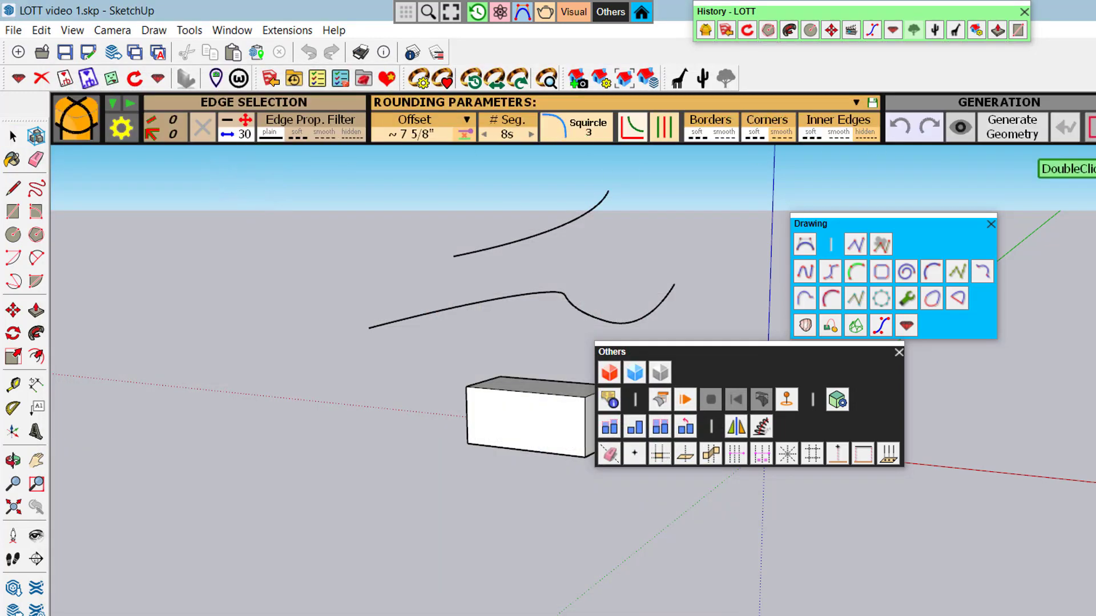
double_click(1092, 132)
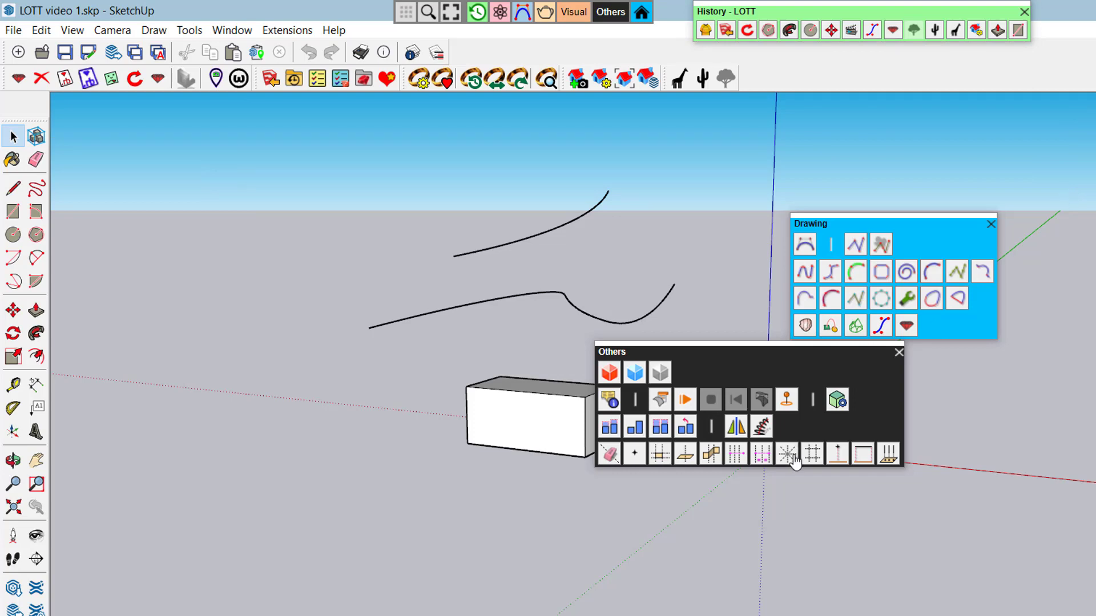
Transfer two curve commands from the Drawing palette to the Others palette.
left_click_drag(931, 298, 874, 384, "alt")
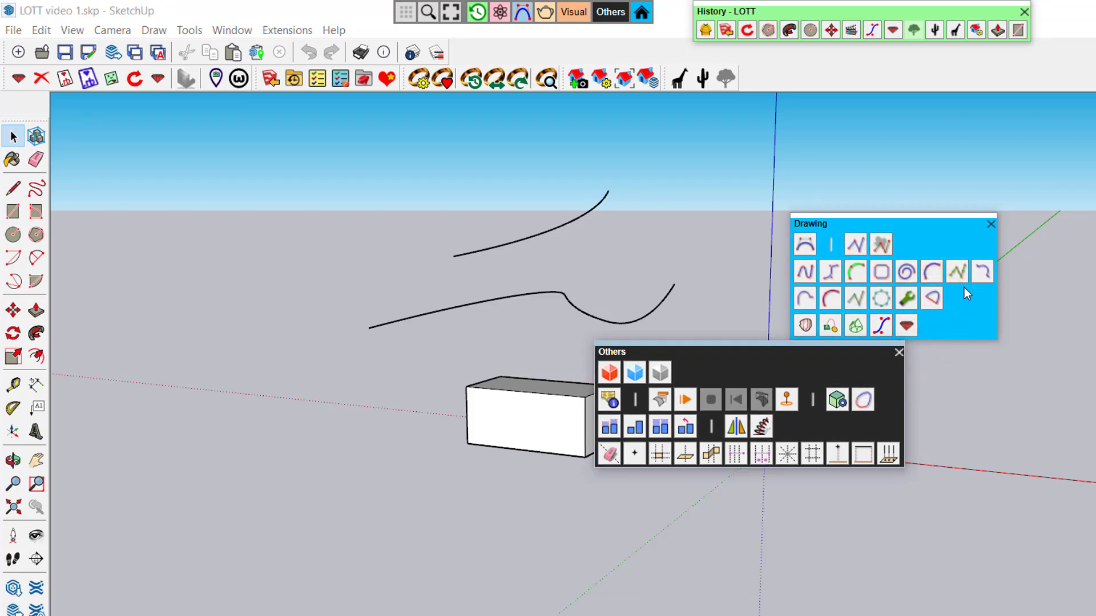
mouse_move(931, 272)
left_mouse_down("alt")
mouse_move(888, 357)
mouse_move(888, 394)
left_mouse_up("alt")
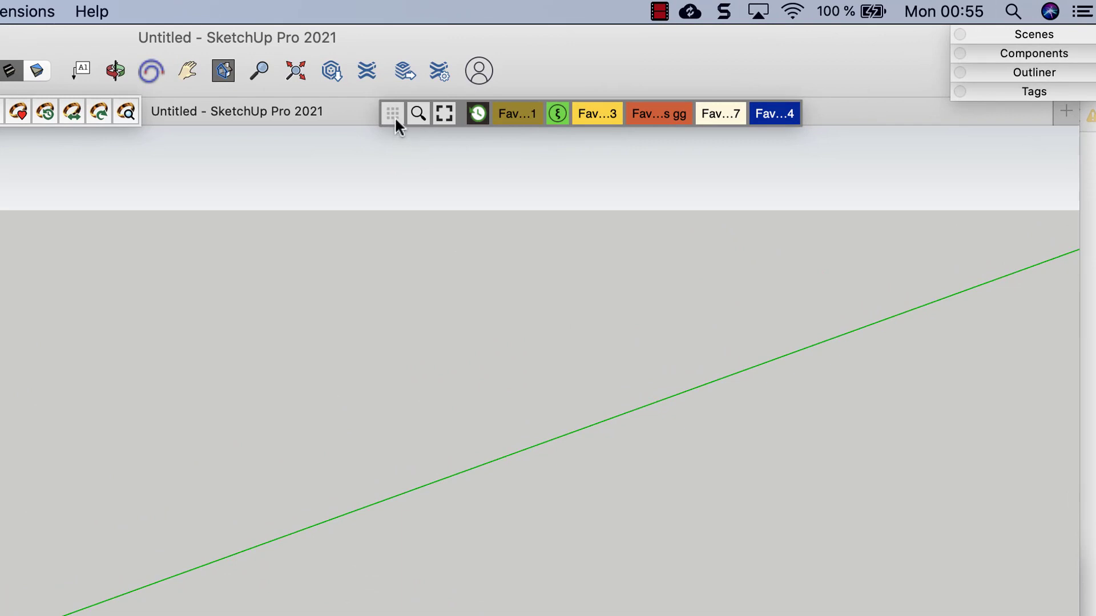
Unfold the Favorites gg and Favorites 7 palettes, and move the text label command from Favorites gg to Favorites 7.
mouse_move(394, 118)
left_mouse_down()
mouse_move(343, 198)
mouse_move(358, 151)
mouse_move(391, 117)
left_mouse_up()
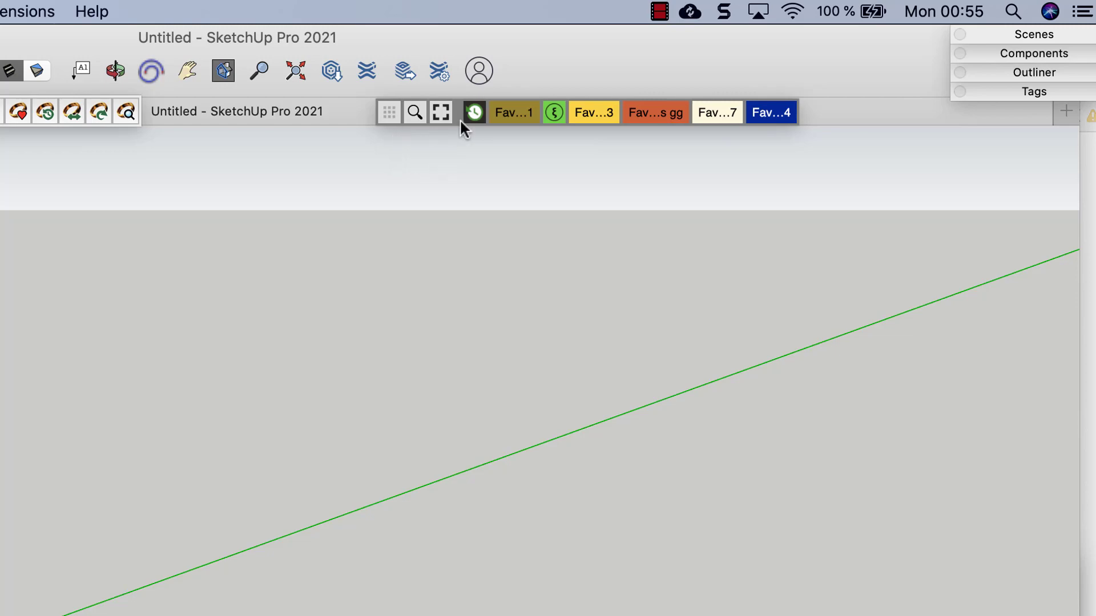
left_click(513, 114)
left_click(662, 114)
left_click(663, 114)
left_click(732, 114)
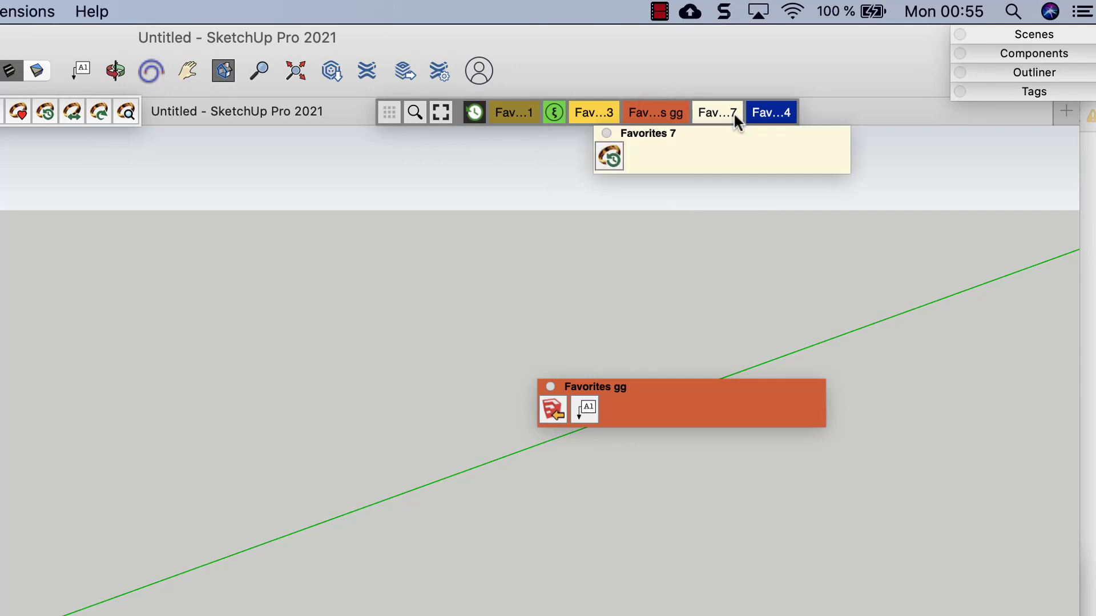
mouse_move(587, 407)
left_mouse_down()
mouse_move(612, 372)
mouse_move(650, 155)
left_mouse_up()
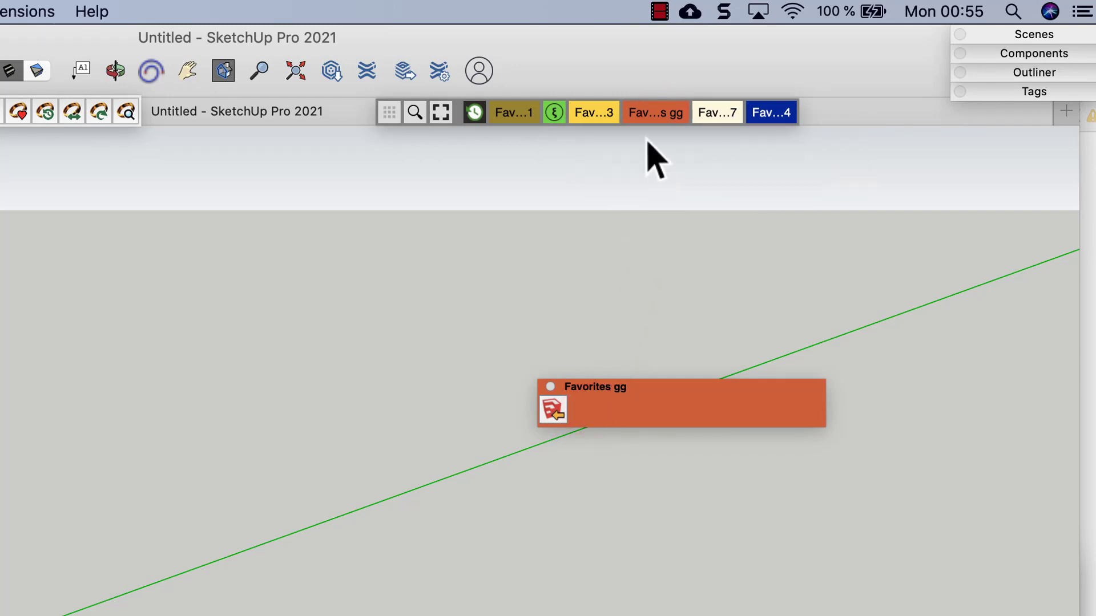
View the Favorites gg palette and the History - LOTT palette, and close the history.
left_click(649, 114)
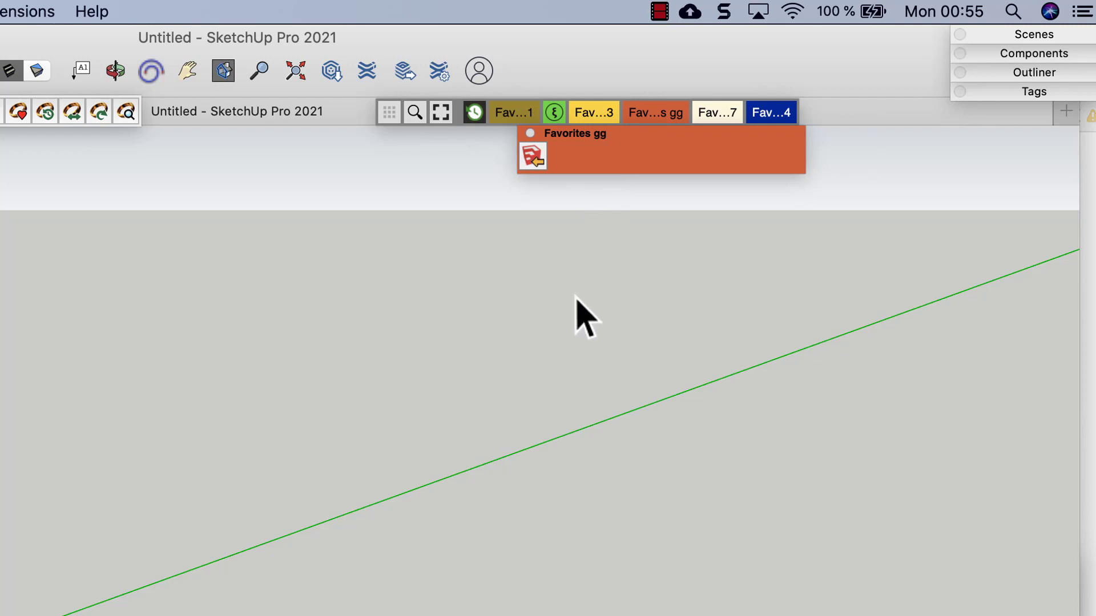
left_click(476, 112)
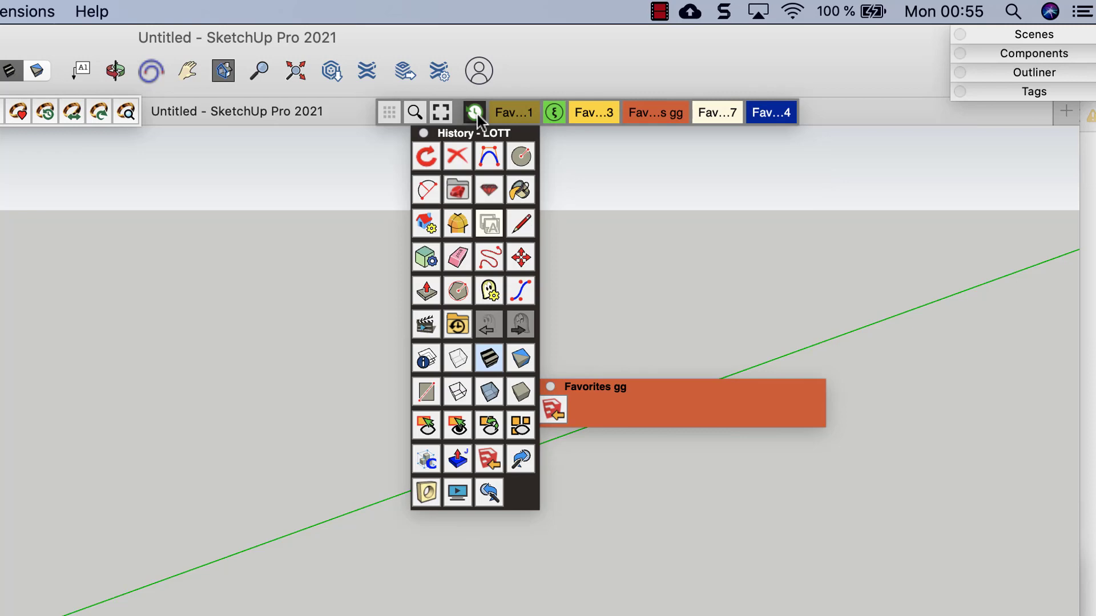
left_click(636, 268)
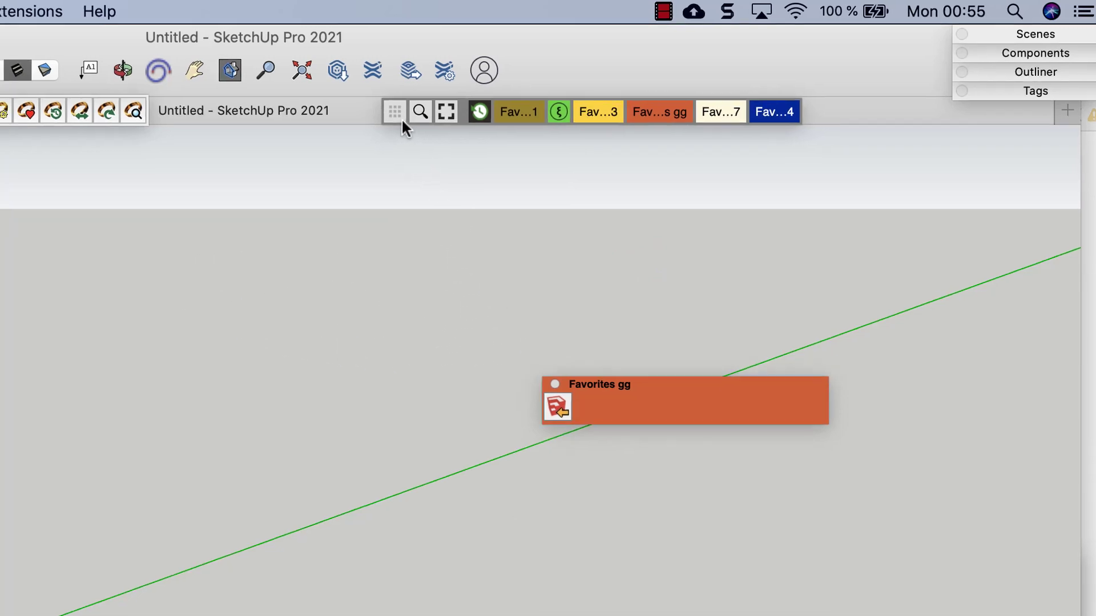
Open the Master Toolbar Manager and browse to the Aerilius toolbars.
left_click(396, 115)
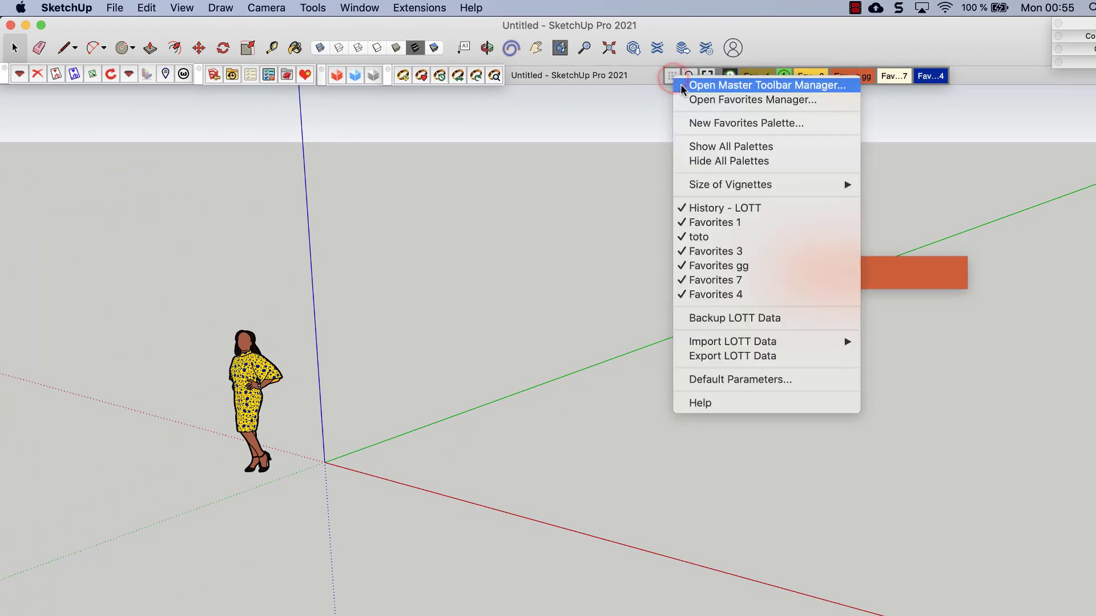
left_click(682, 87)
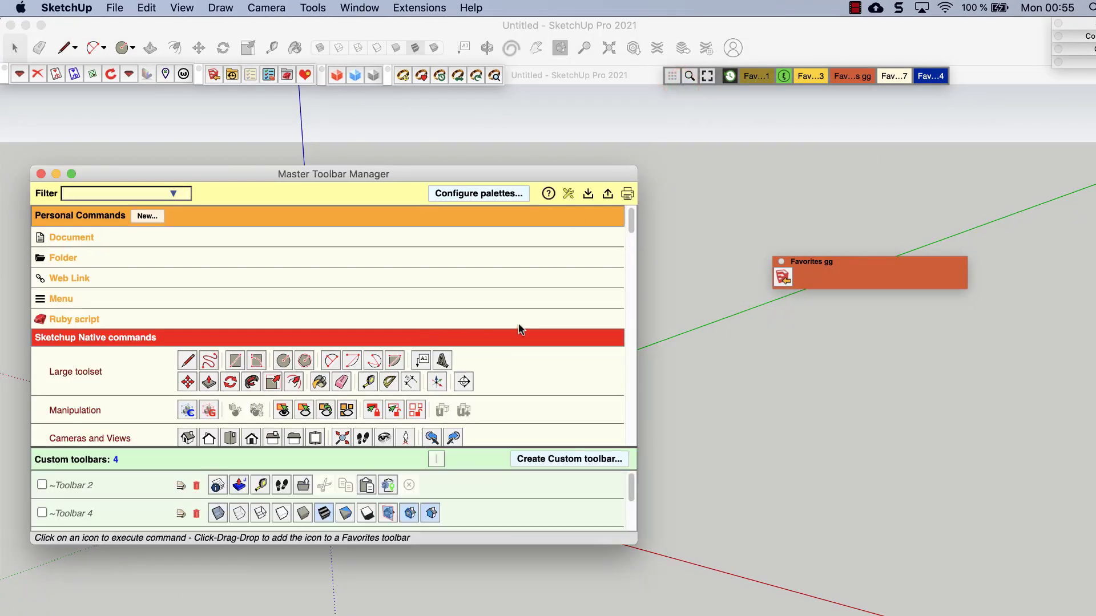
scroll(519, 325, "down", 15)
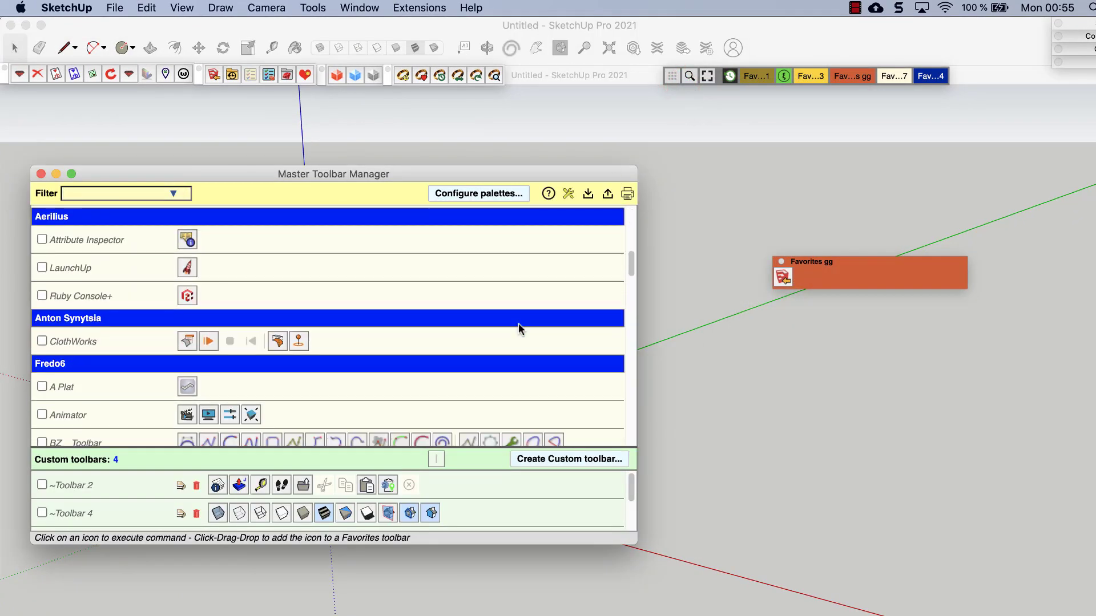
scroll(518, 329, "up", 1)
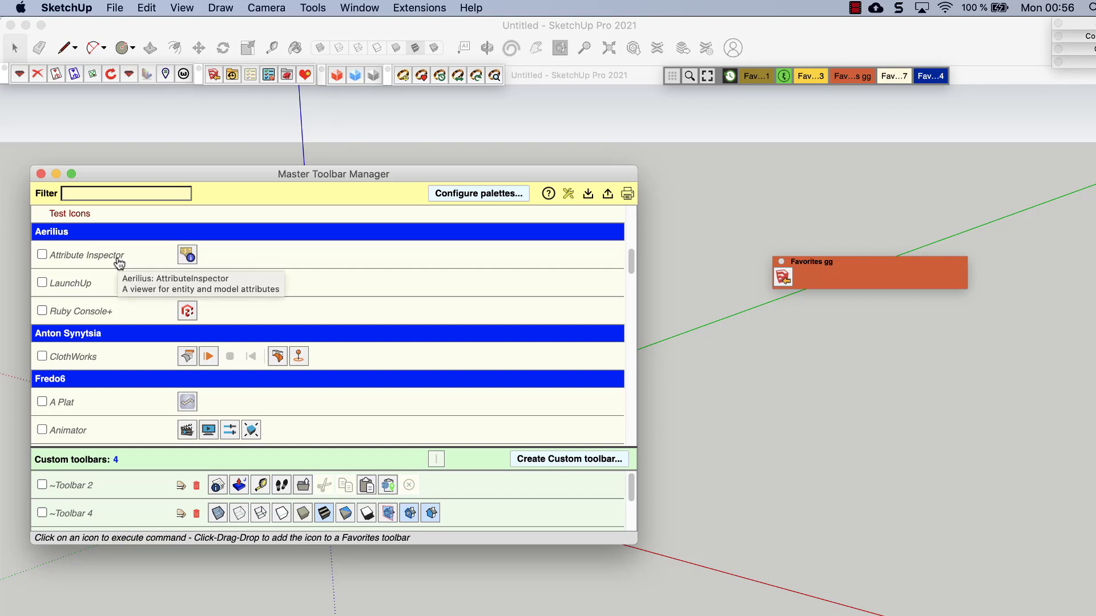
Look through SketchUp's own list of tool palettes, and close it.
left_click(183, 7)
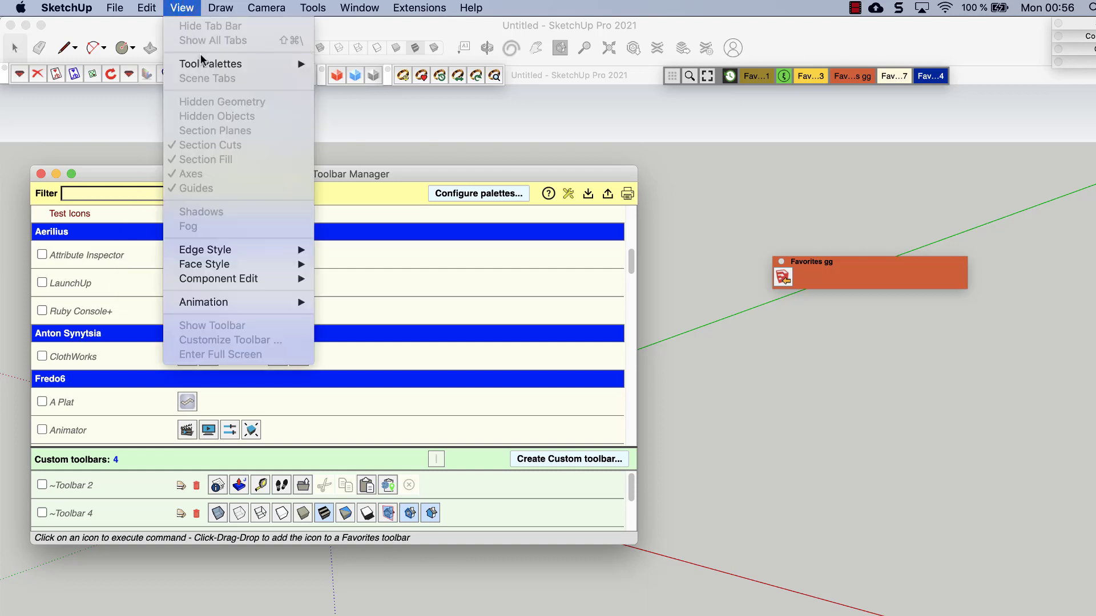
mouse_move(204, 64)
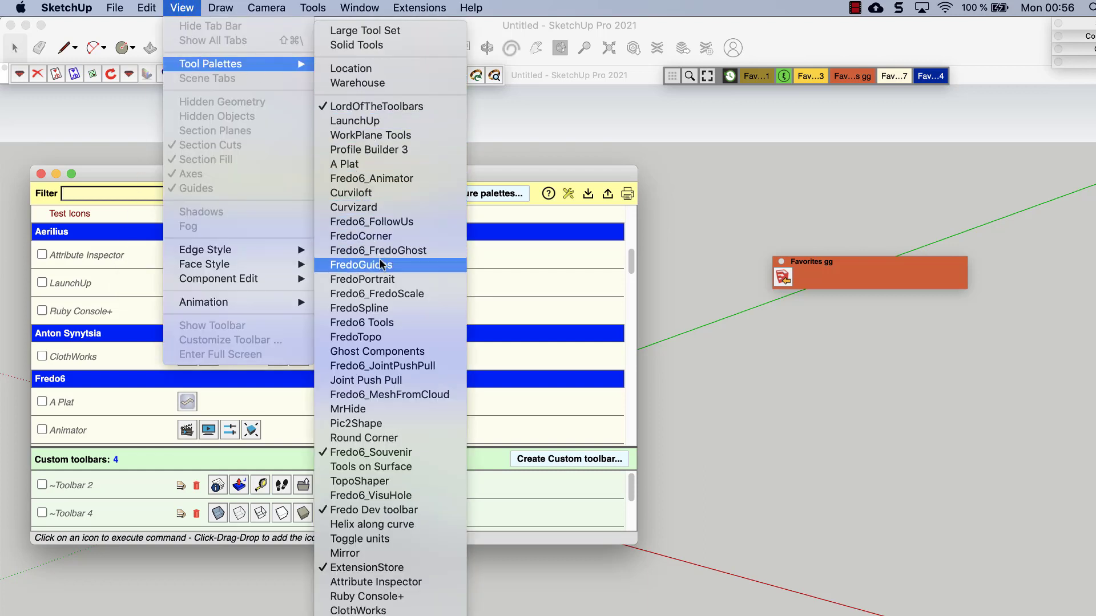
left_click(188, 8)
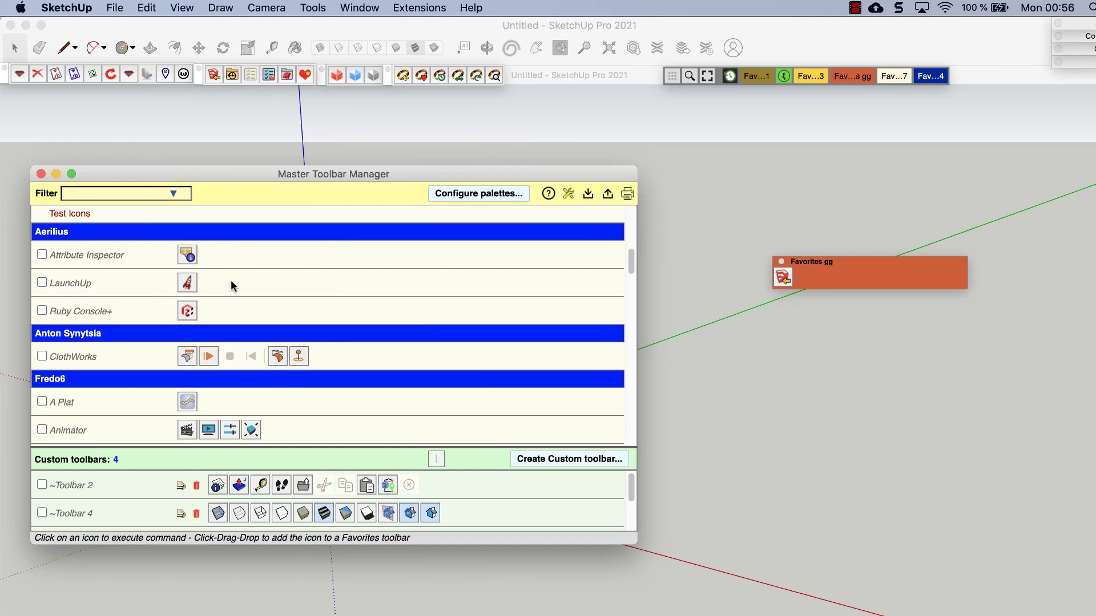
Show the LaunchUp and Ruby Console+ toolbars from the Aerilius group, toggling Ruby Console+ off and on again.
scroll(193, 331, "down", 1)
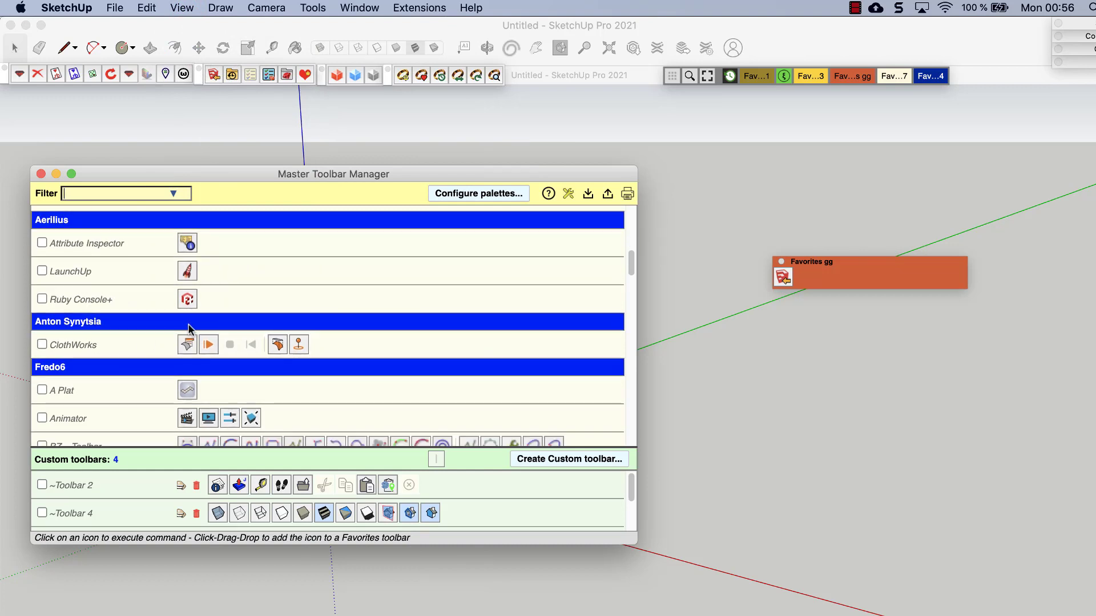
left_click(89, 272)
left_click(88, 300)
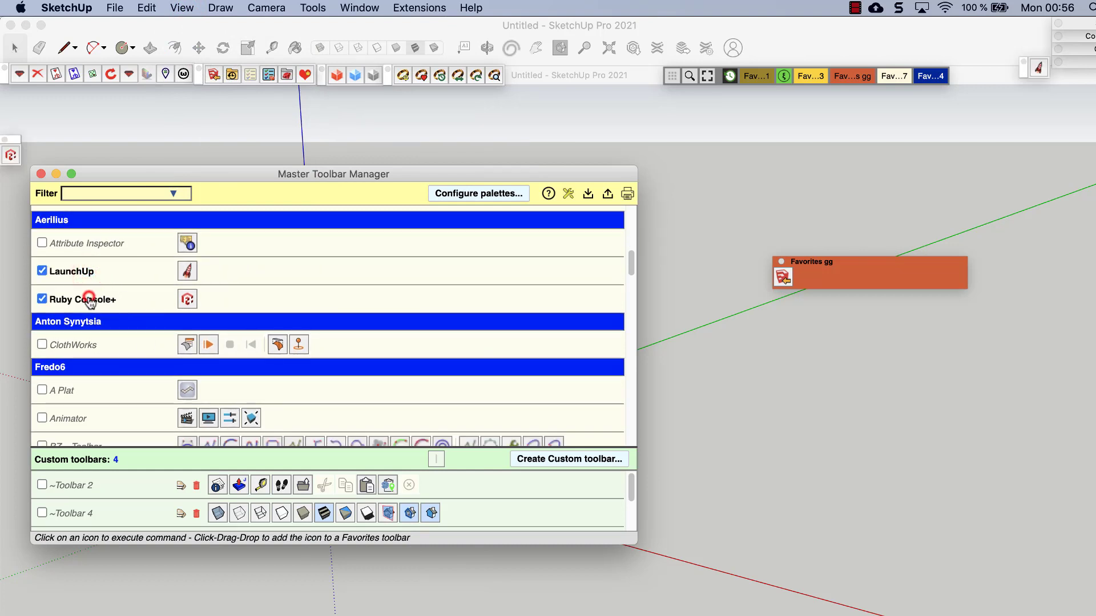
left_click(89, 298)
left_click(89, 299)
Show all toolbars of the creator Fredo6.
scroll(165, 278, "down", 3)
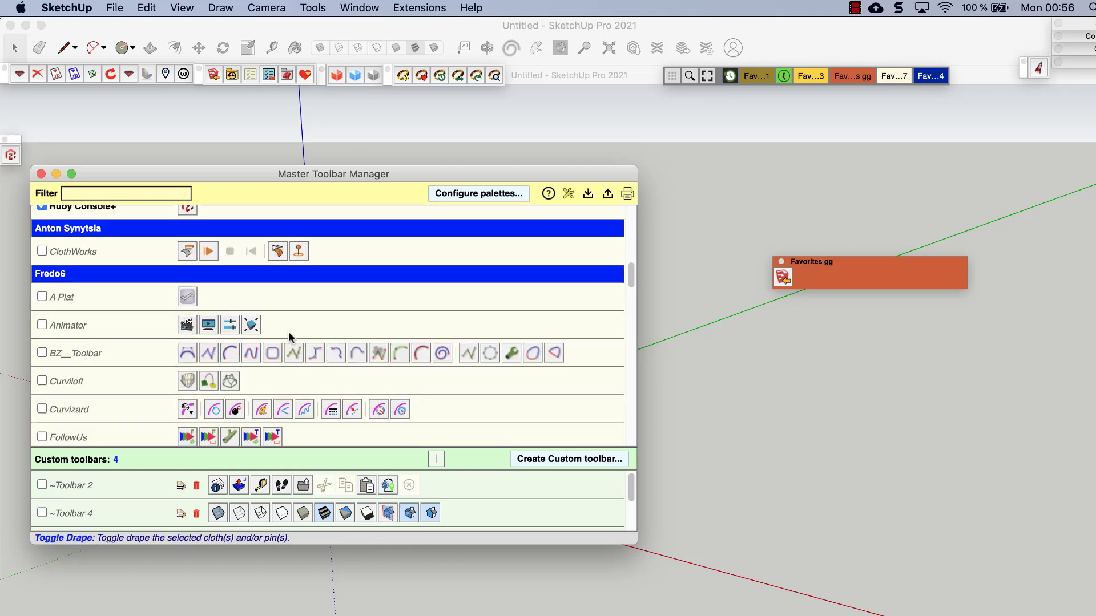
right_click(166, 278)
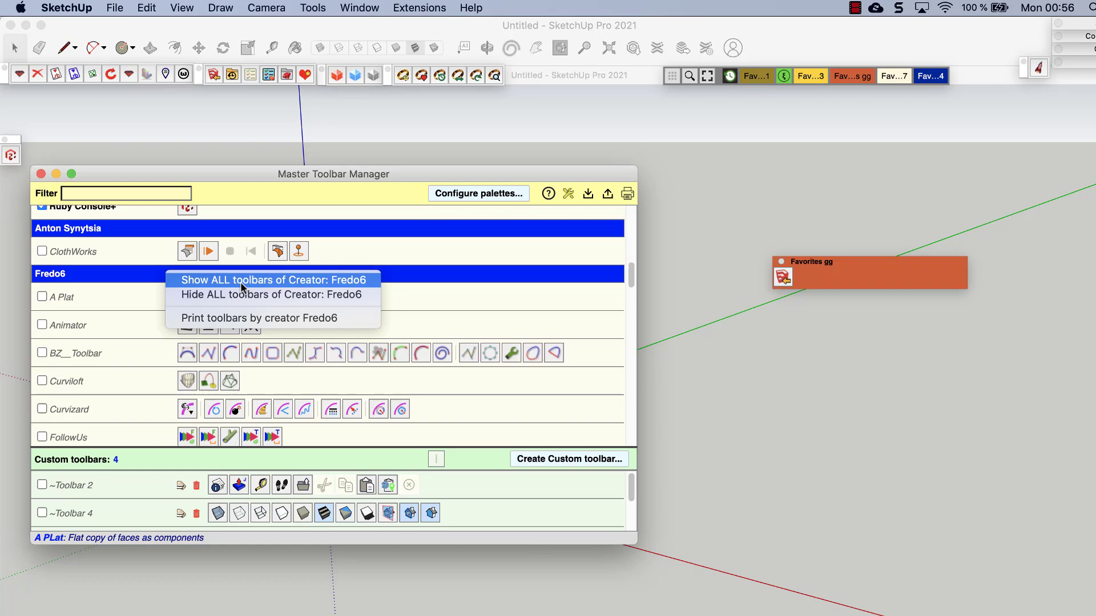
left_click(241, 284)
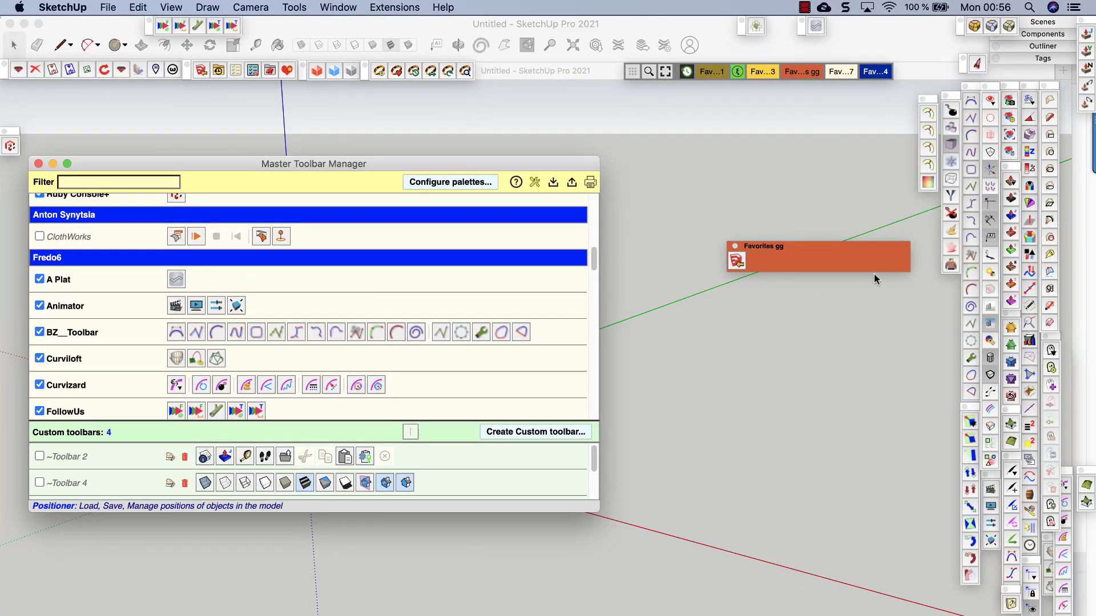
Look through the toolbar list from the Fredo6 group down to the Suforyou group, and close the Master Toolbar Manager.
scroll(820, 352, "down", 1)
scroll(820, 352, "down", 2)
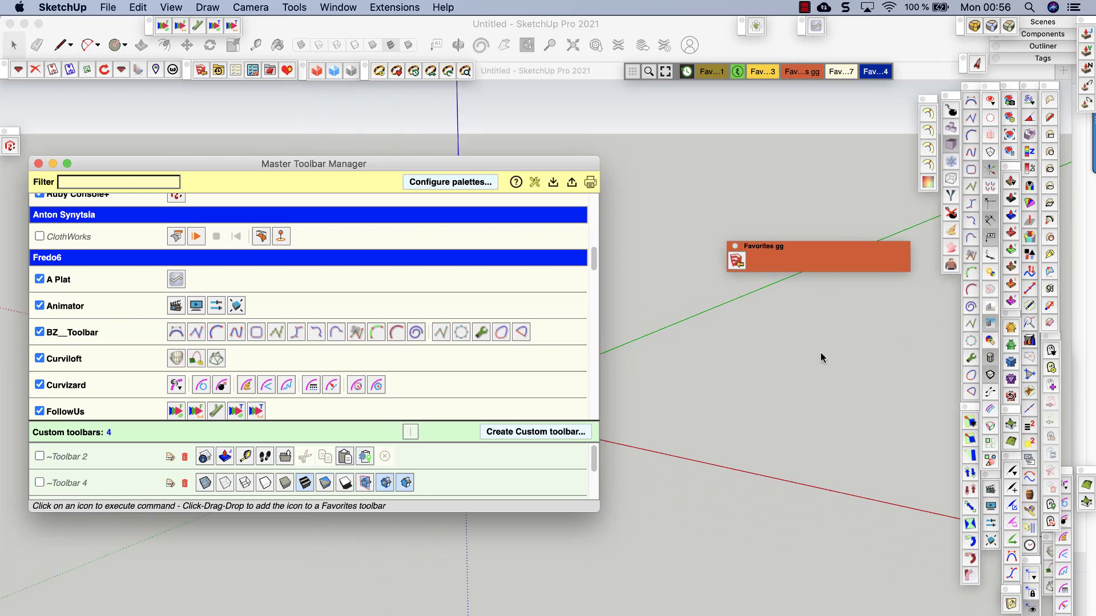
scroll(548, 314, "down", 10)
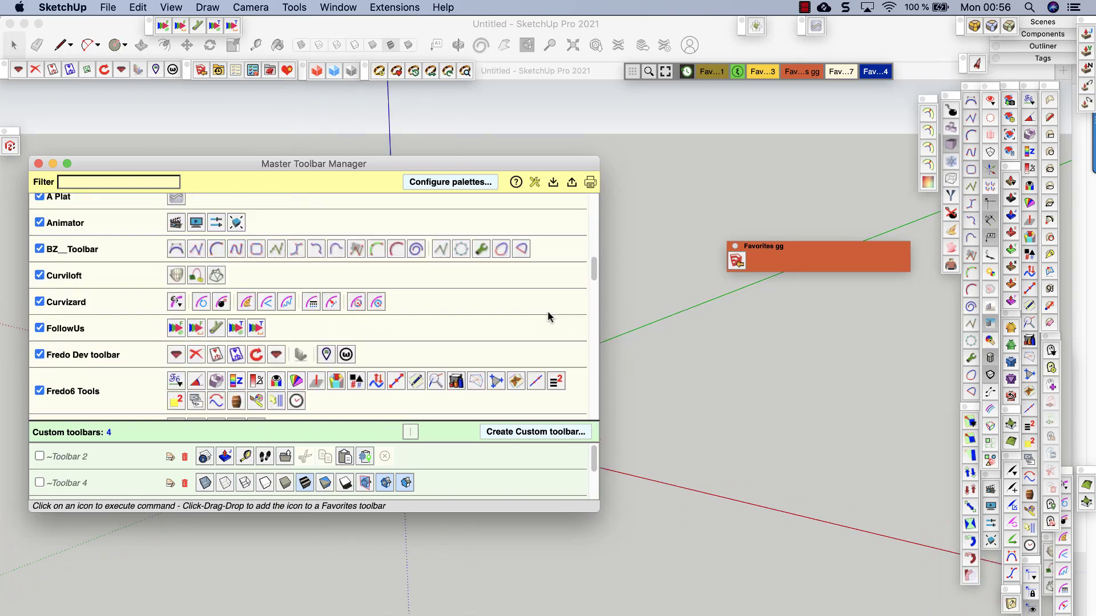
scroll(548, 316, "down", 15)
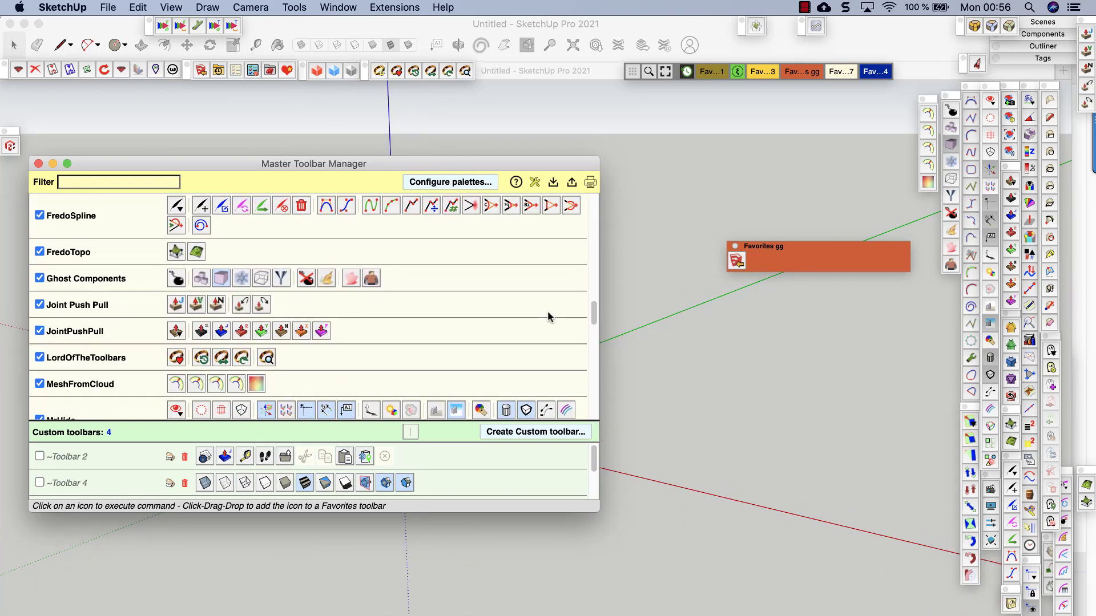
scroll(548, 314, "down", 10)
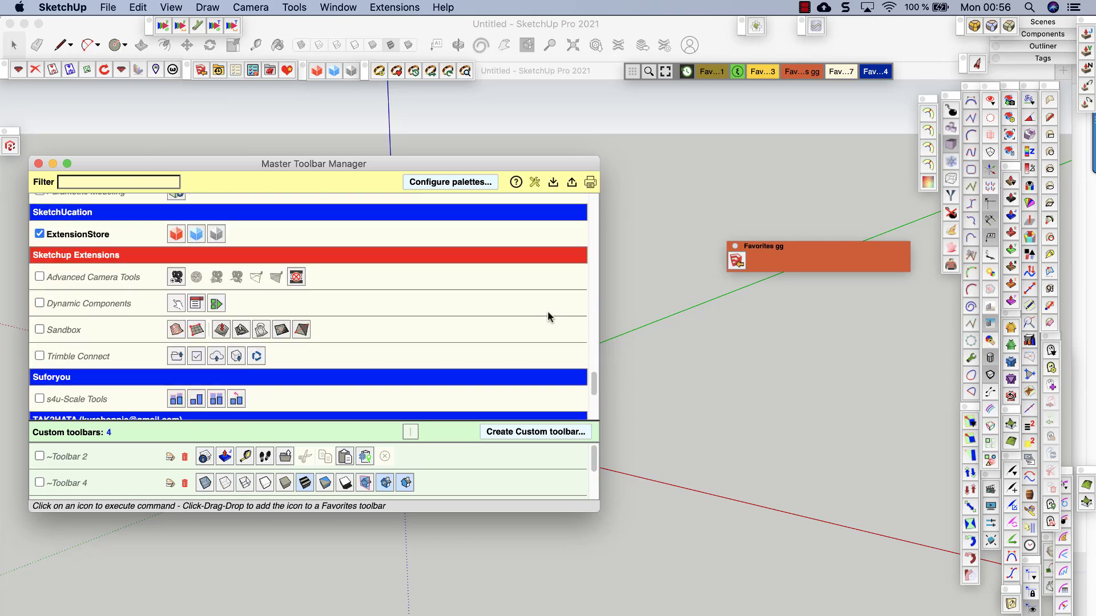
scroll(547, 312, "up", 5)
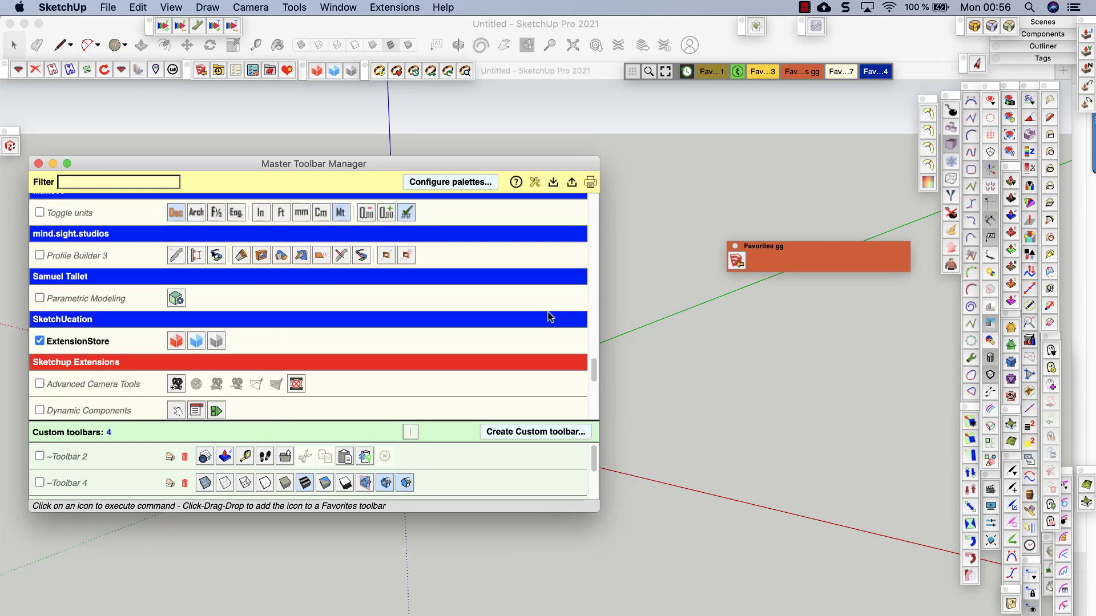
left_click(37, 165)
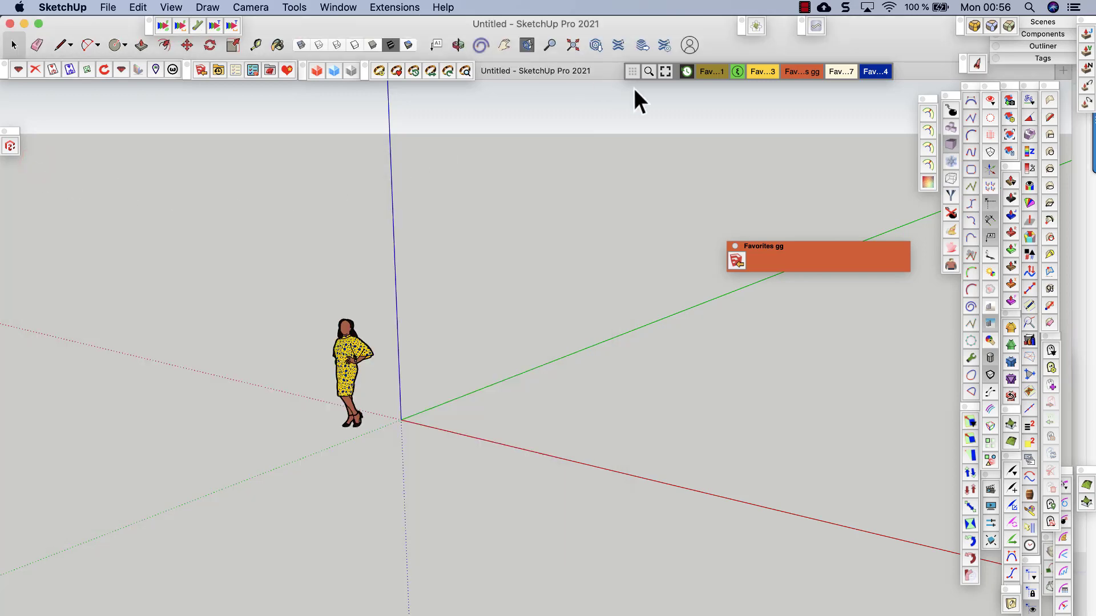
Switch the modeling window to full screen, and restore the normal display with its toolbars.
left_click(666, 74)
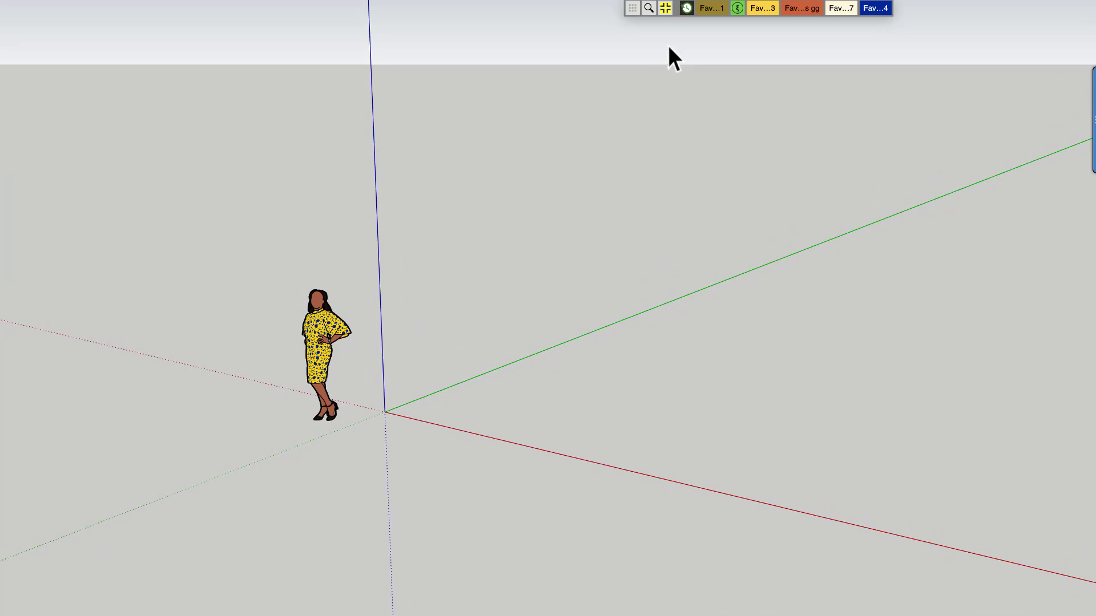
left_click(666, 8)
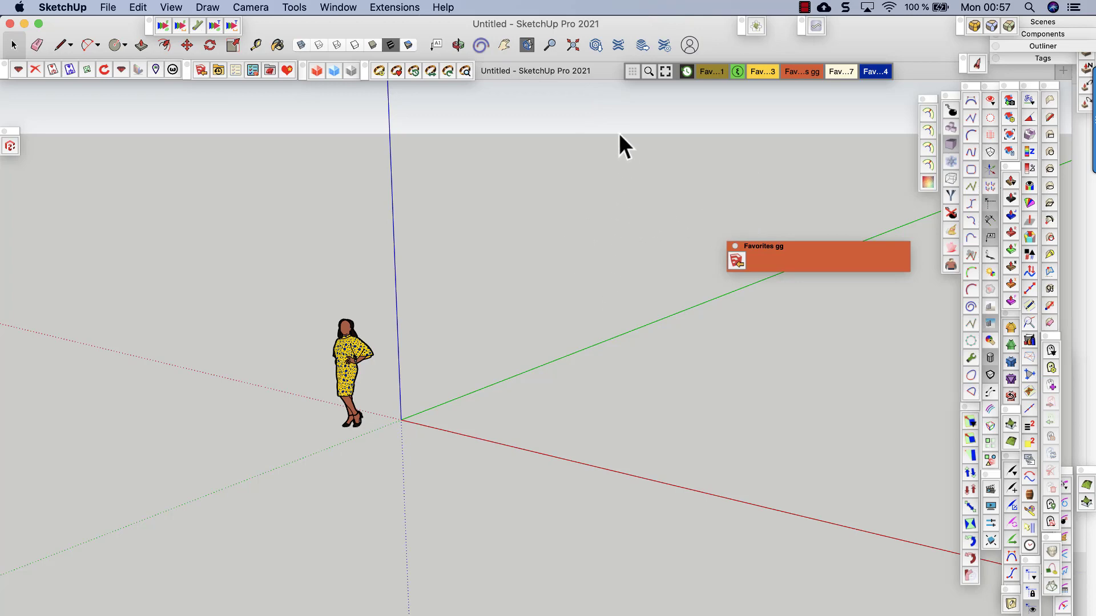
Open the Quick Command Finder, reposition its window, and search for "explo".
left_click(649, 71)
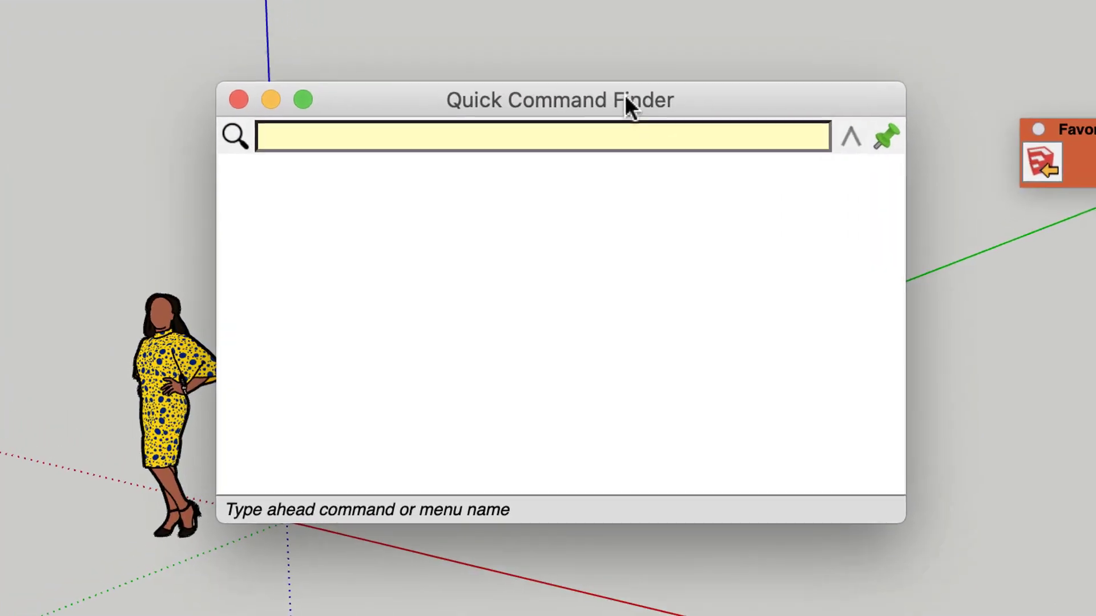
left_click_drag(552, 234, 564, 227)
left_click_drag(653, 86, 671, 52)
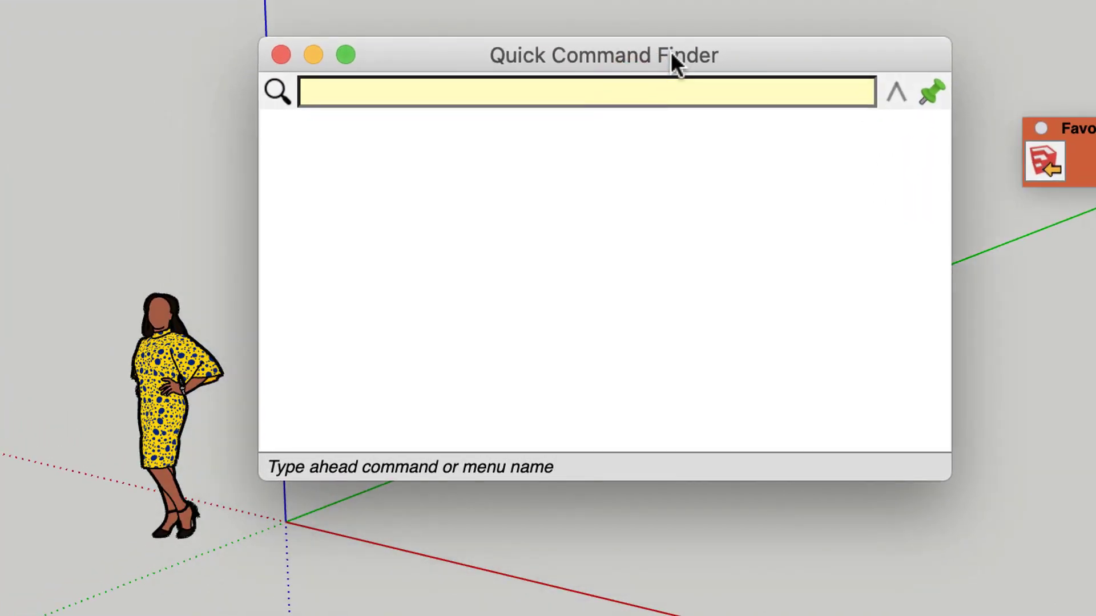
type("explo")
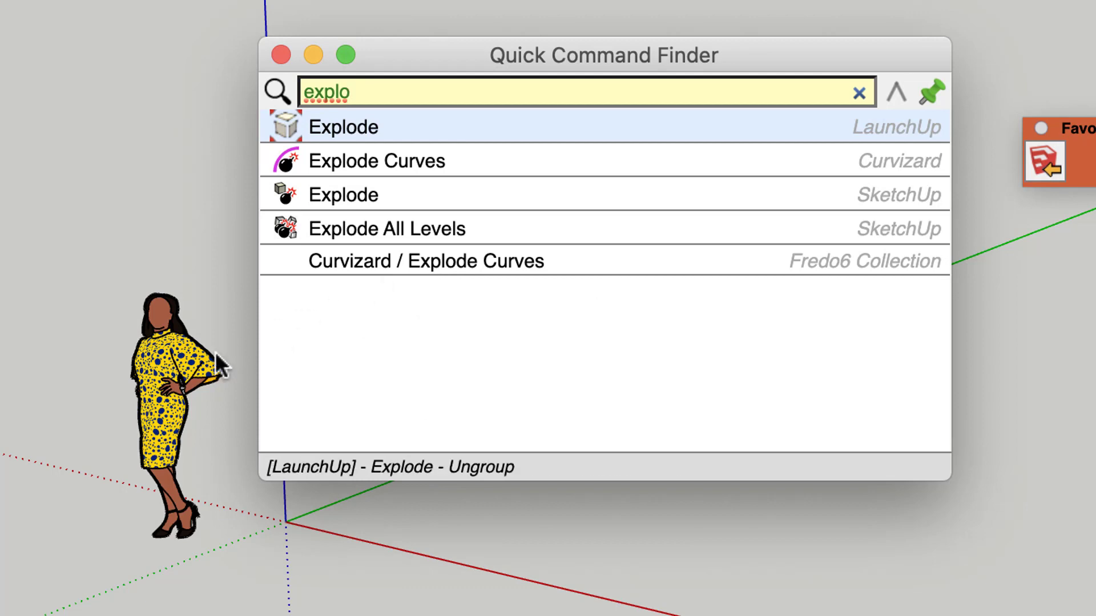
Select the standing figure in the model and close the Quick Command Finder.
left_click(193, 369)
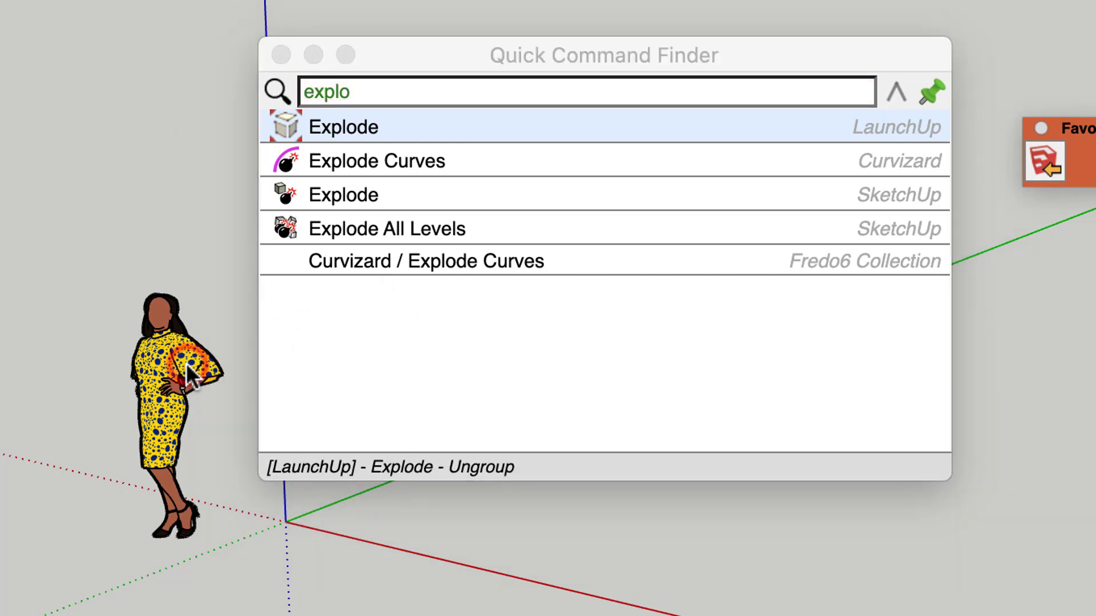
left_click(182, 363)
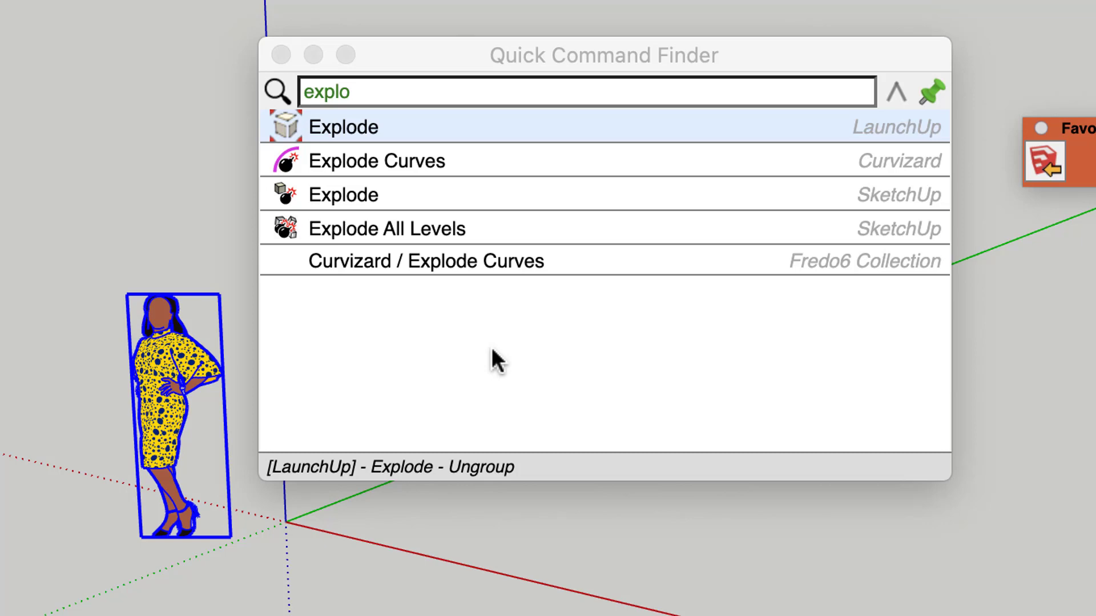
left_click(280, 55)
left_click(495, 157)
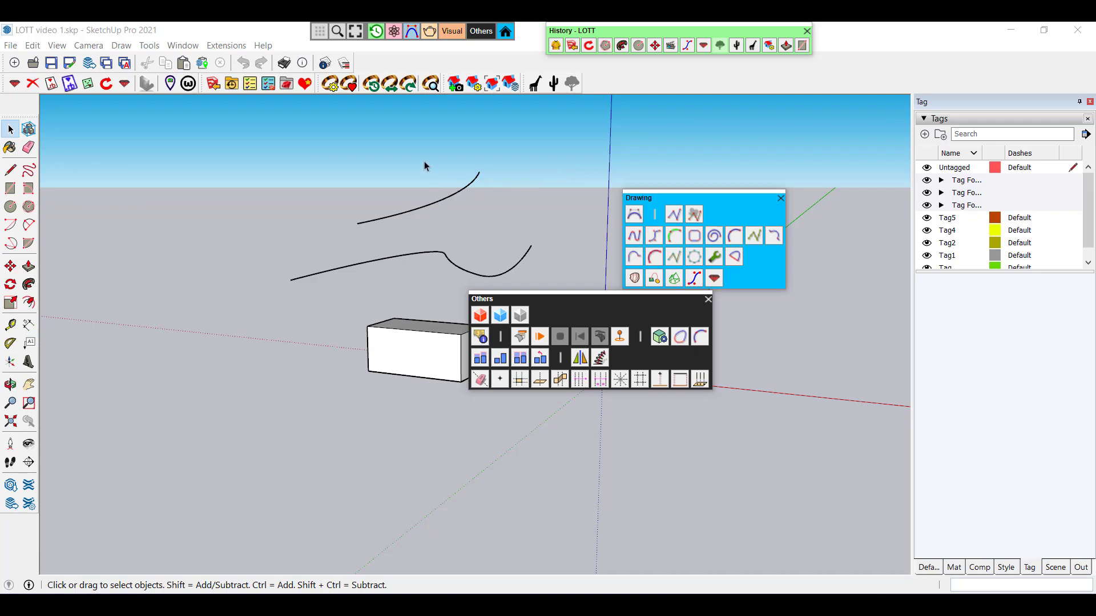
Examine the LordOfTheToolbars data options, including Export LOTT Data and Import LOTT Data from a data file, earlier SketchUp versions or a backup.
left_click(319, 32)
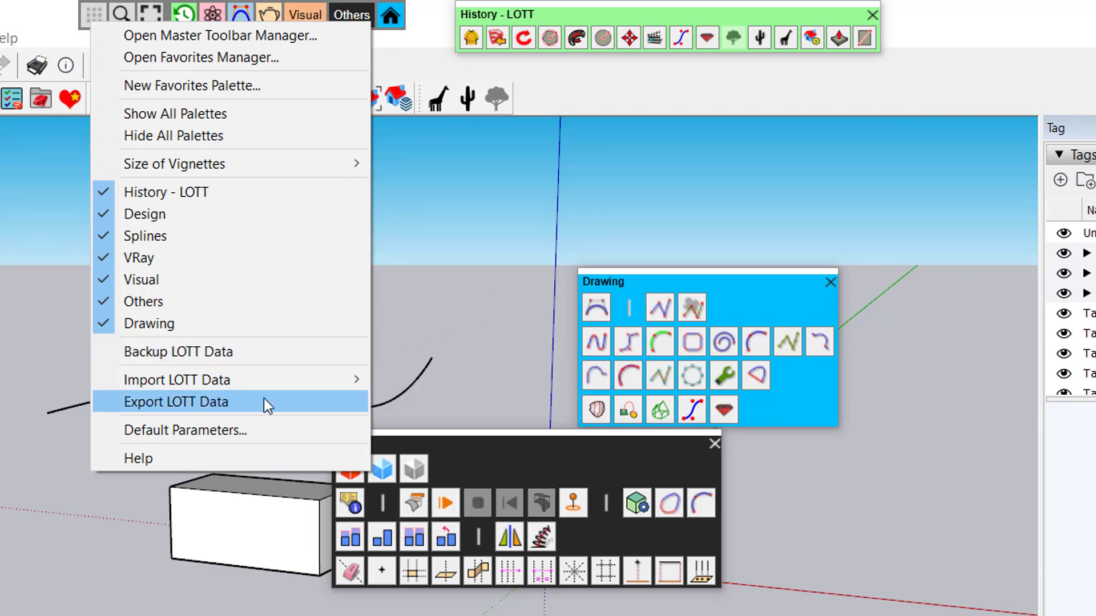
mouse_move(273, 384)
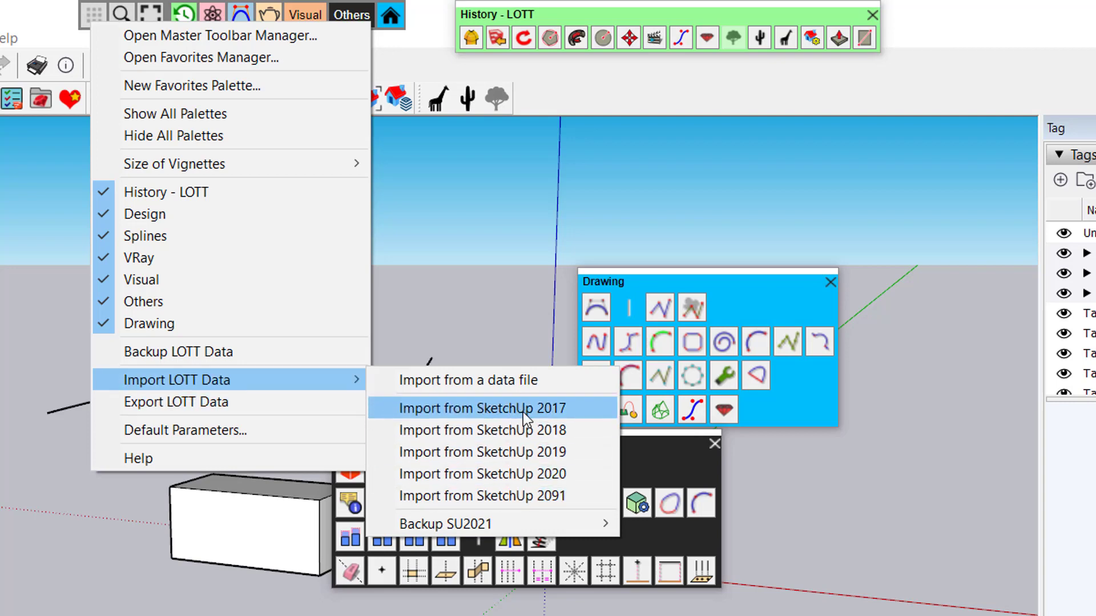
mouse_move(511, 524)
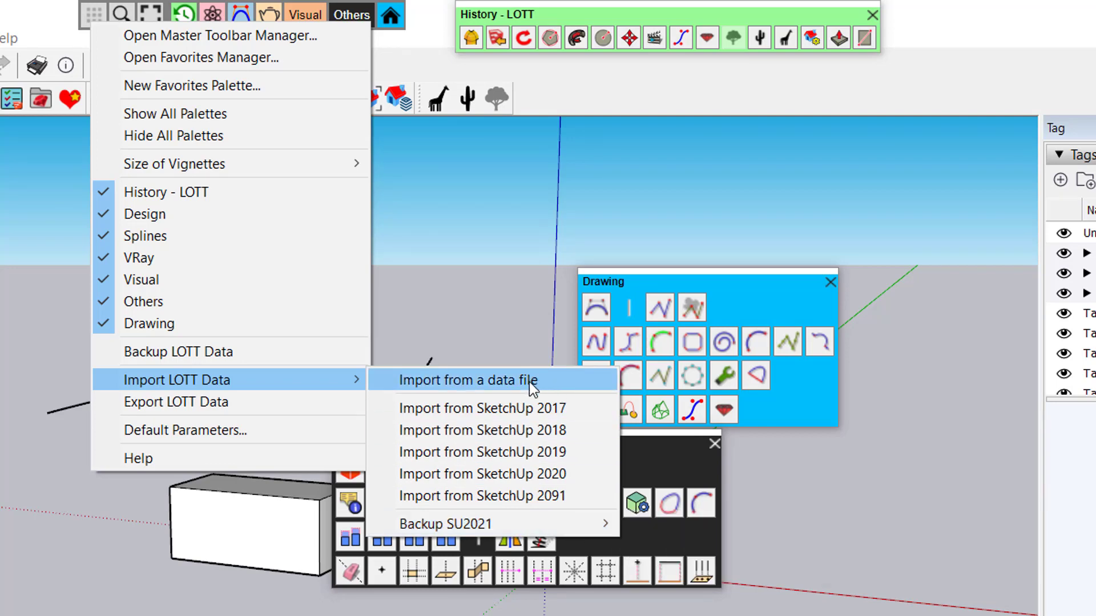
left_click(508, 306)
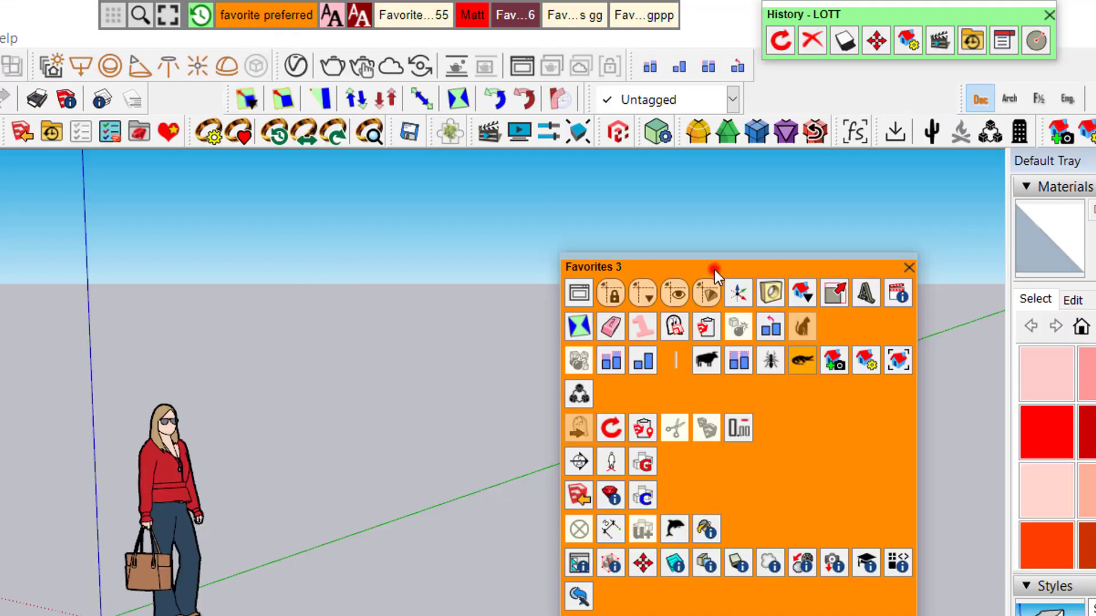
Move the floating Favorites 3 palette closer to the standing figure.
left_click_drag(715, 269, 577, 248)
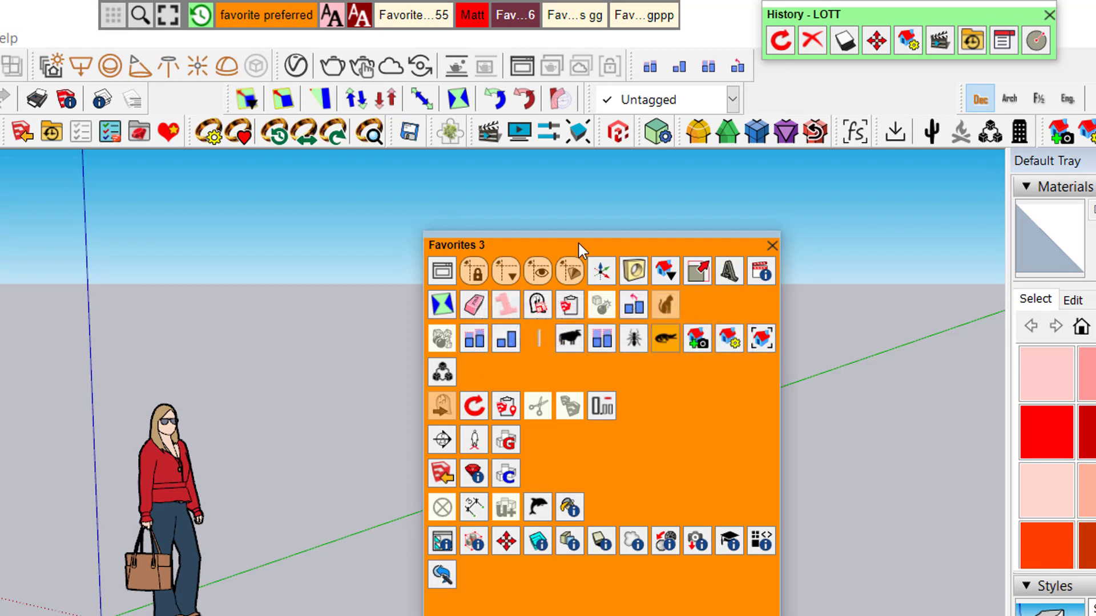
left_click(571, 273)
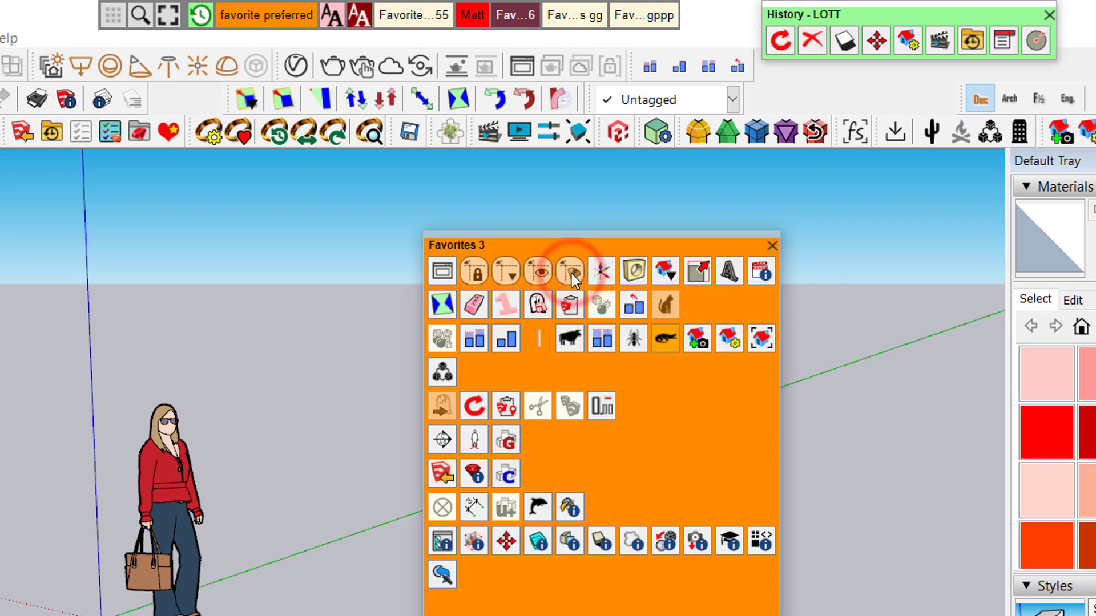